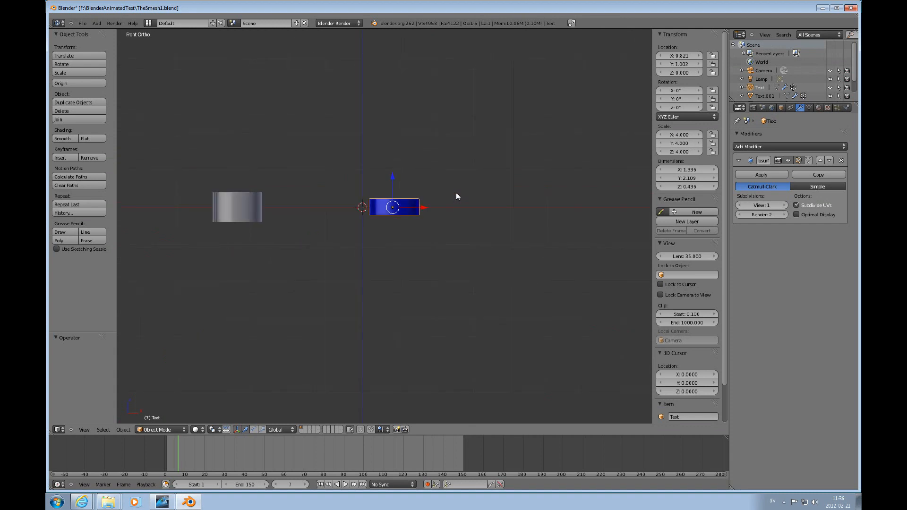
# Move the grey S along the X axis by about 2.9 units so it sits beside the blue S.
pyautogui.rightClick(248, 211)
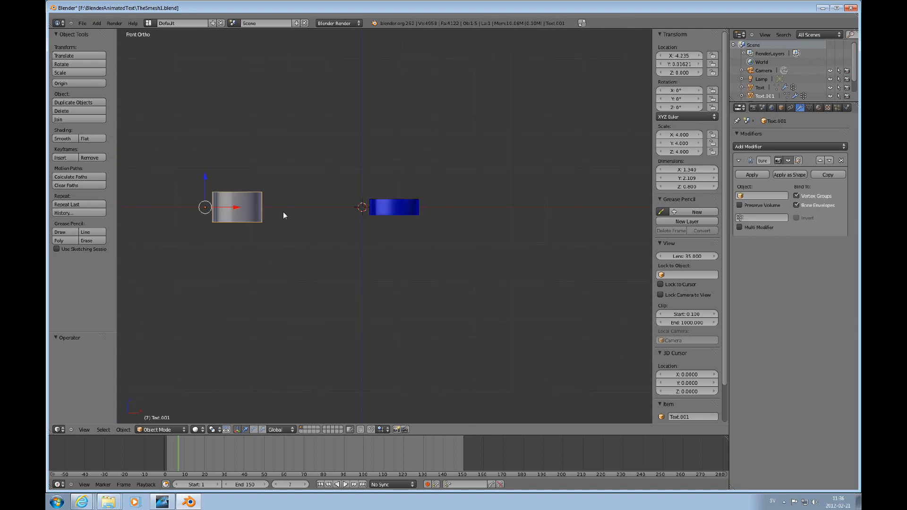
pyautogui.rightClick(392, 211)
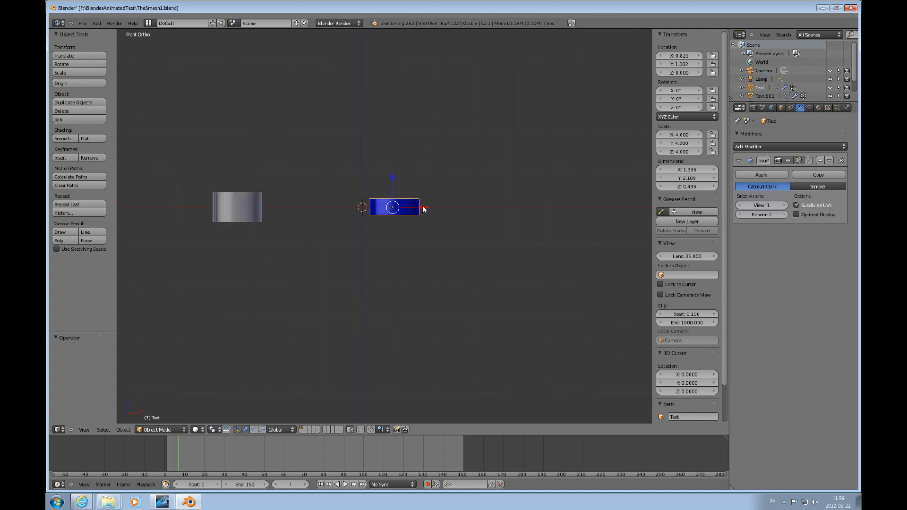
pyautogui.rightClick(248, 209)
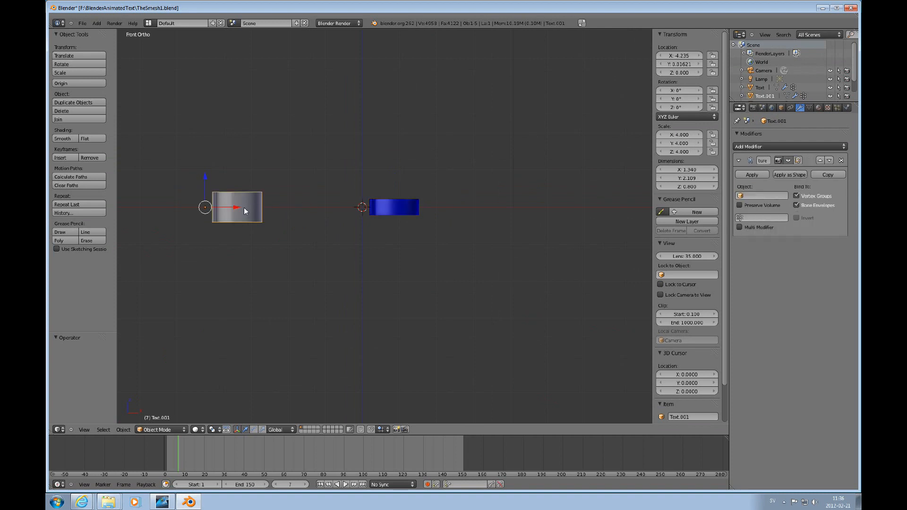
pyautogui.moveTo(239, 209); pyautogui.dragTo(346, 195)
# Scale the blue S along the Z axis by about 1.81 to match the grey S's thickness.
pyautogui.scroll(5, 392, 212)
pyautogui.rightClick(399, 209)
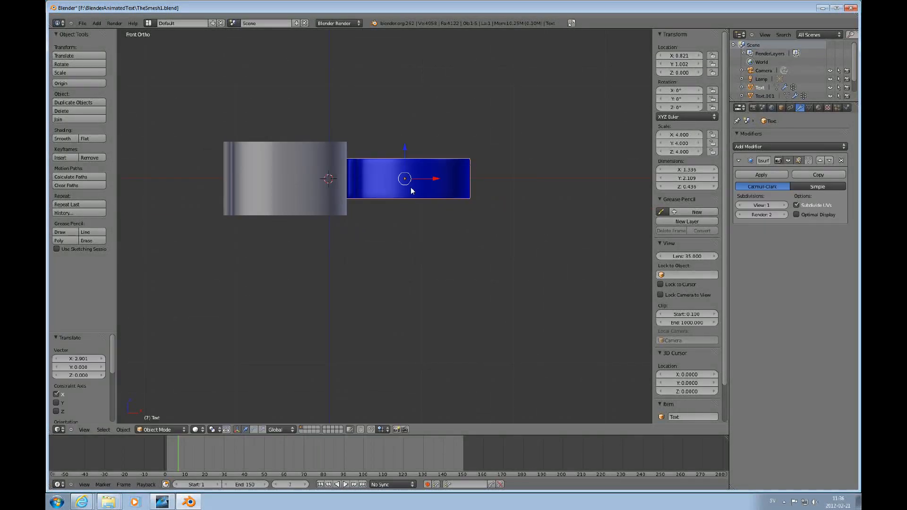
pyautogui.press('s')
pyautogui.press('z')
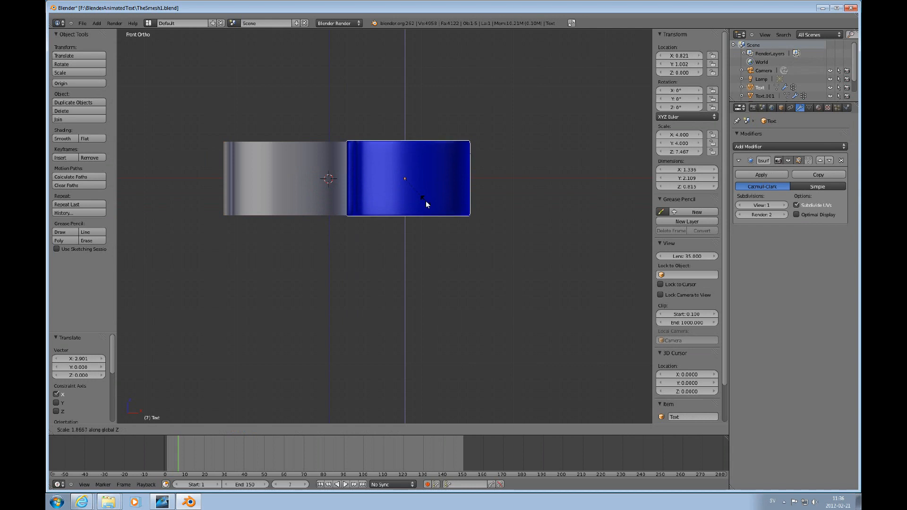
pyautogui.click(427, 202)
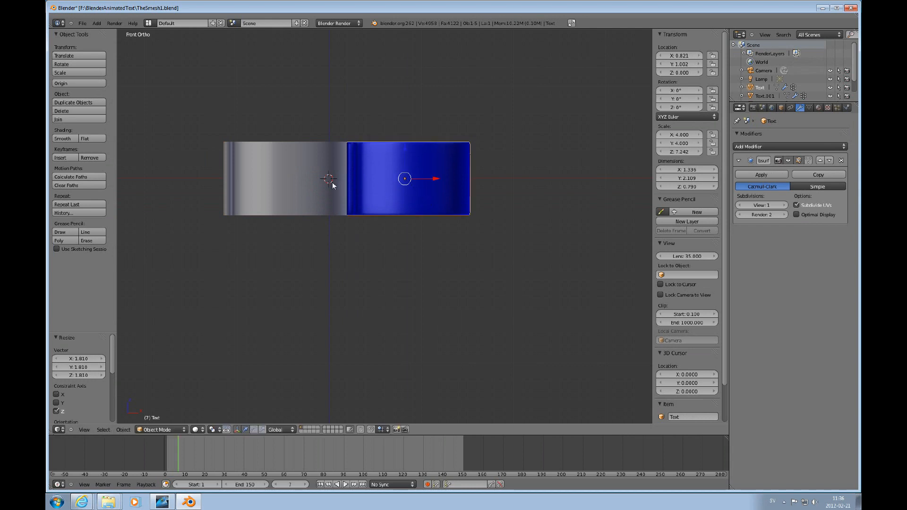
# Move the grey S away from the blue S by about -3.38 units along the X axis.
pyautogui.rightClick(307, 179)
pyautogui.scroll(-3, 311, 176)
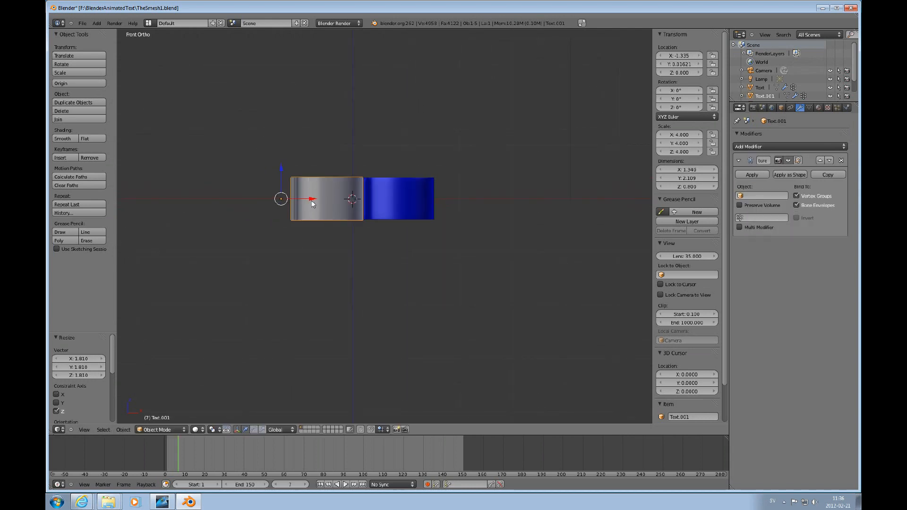
pyautogui.moveTo(311, 201); pyautogui.dragTo(165, 180)
pyautogui.scroll(-5, 357, 191)
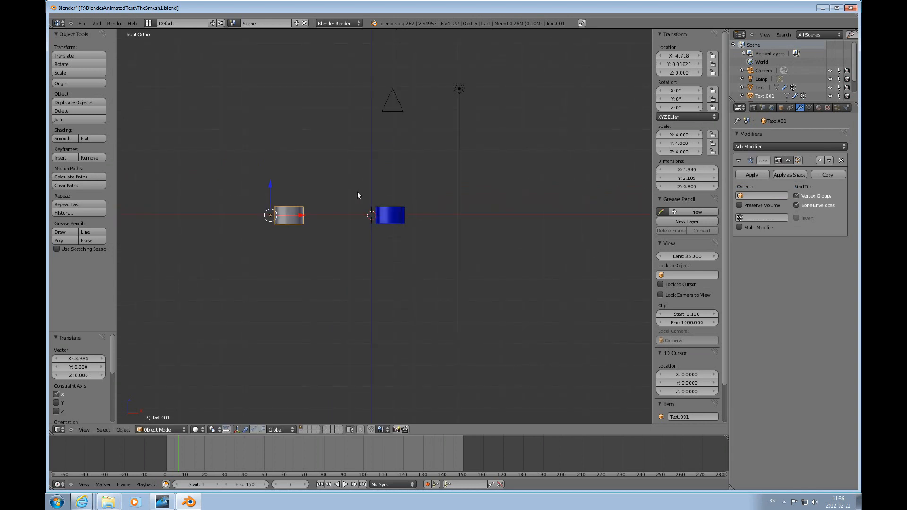
pyautogui.moveTo(355, 213); pyautogui.dragTo(426, 260, button='middle')
pyautogui.scroll(4, 425, 260)
pyautogui.scroll(-4, 408, 264)
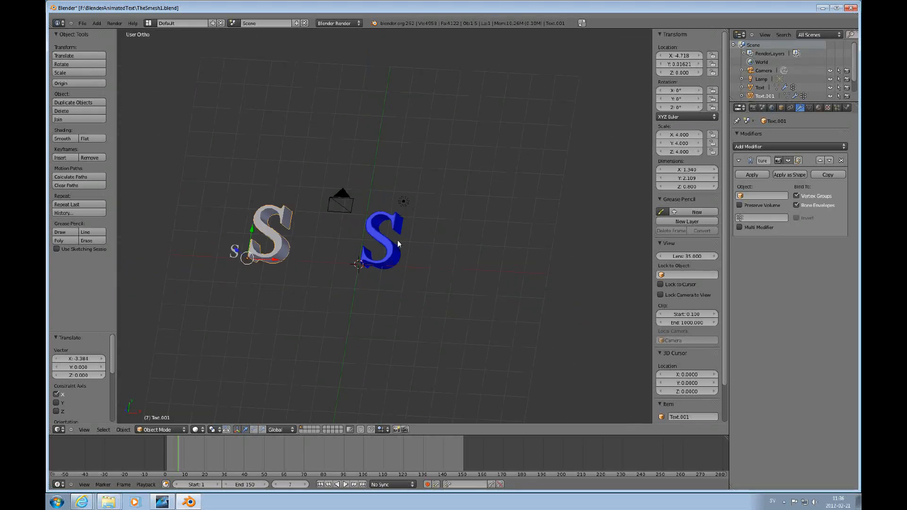
# Add a single-bone armature at the 3D cursor beside the blue S, working in top view.
pyautogui.press('KP_1')
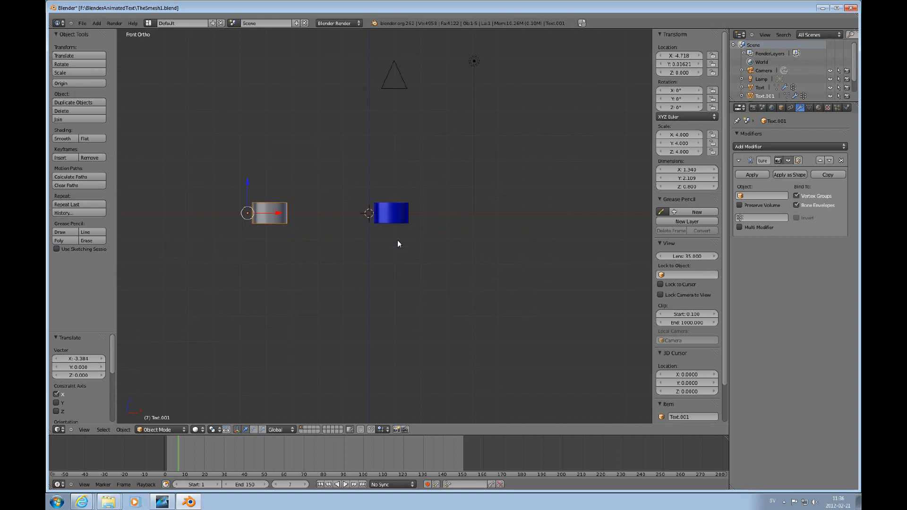
pyautogui.press('KP_7')
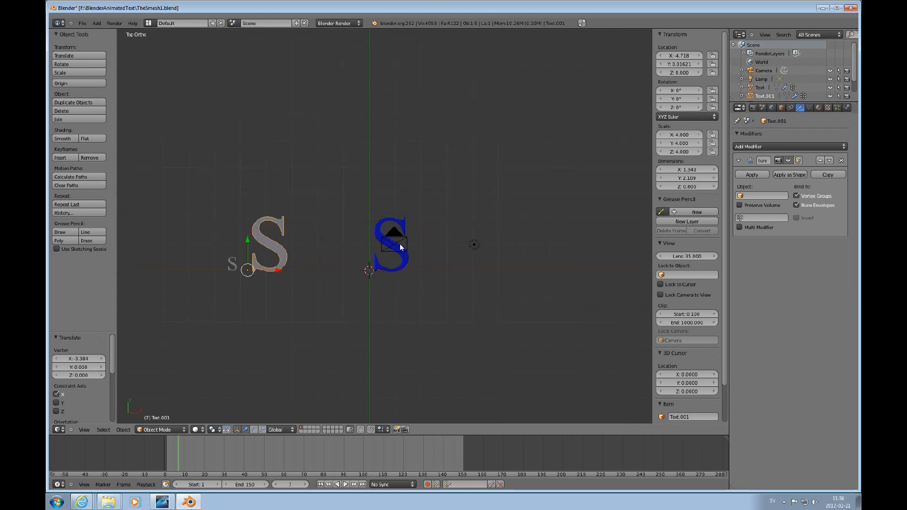
pyautogui.keyDown('ctrl'); pyautogui.scroll(3, 401, 242); pyautogui.keyUp('ctrl')
pyautogui.keyDown('ctrl'); pyautogui.scroll(-9, 401, 242); pyautogui.keyUp('ctrl')
pyautogui.keyDown('shift'); pyautogui.scroll(-5, 510, 264); pyautogui.keyUp('shift')
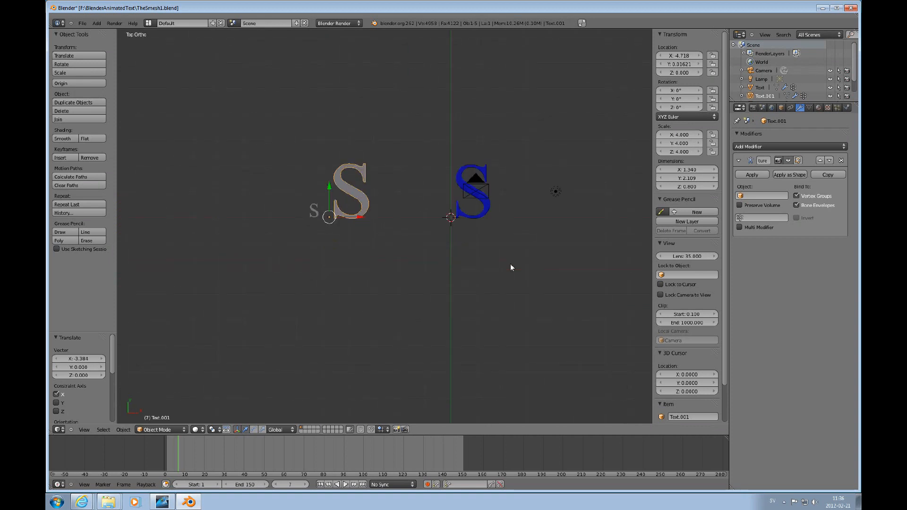
pyautogui.scroll(6, 510, 265)
pyautogui.keyDown('ctrl'); pyautogui.scroll(10, 510, 265); pyautogui.keyUp('ctrl')
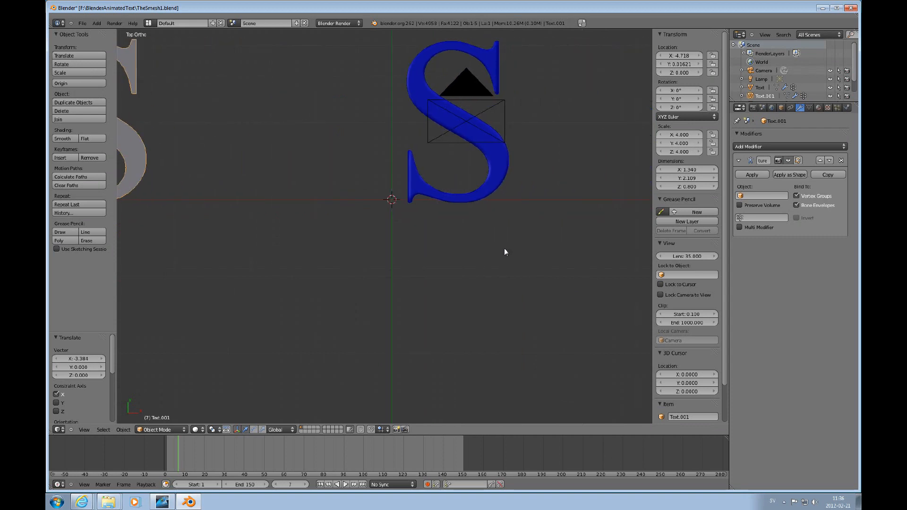
pyautogui.keyDown('ctrl'); pyautogui.scroll(5, 505, 252); pyautogui.keyUp('ctrl')
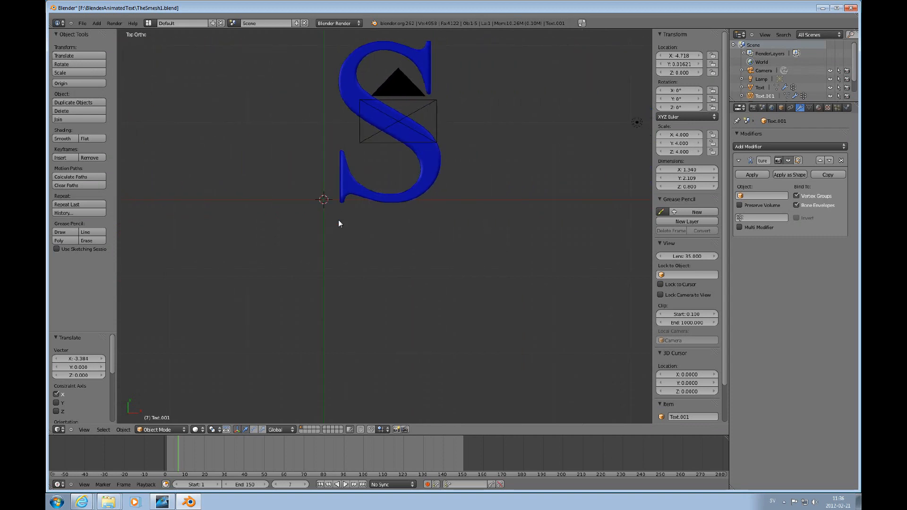
pyautogui.hotkey('shift', 'a')
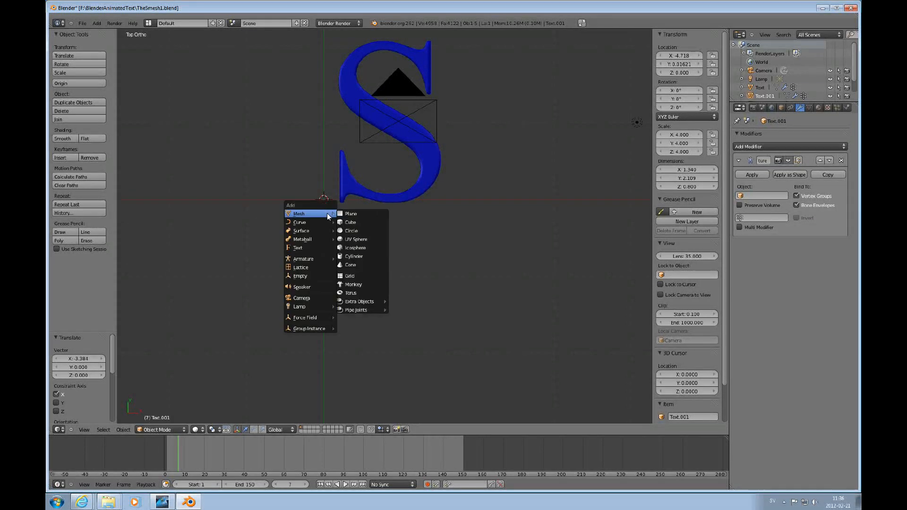
pyautogui.moveTo(307, 261)
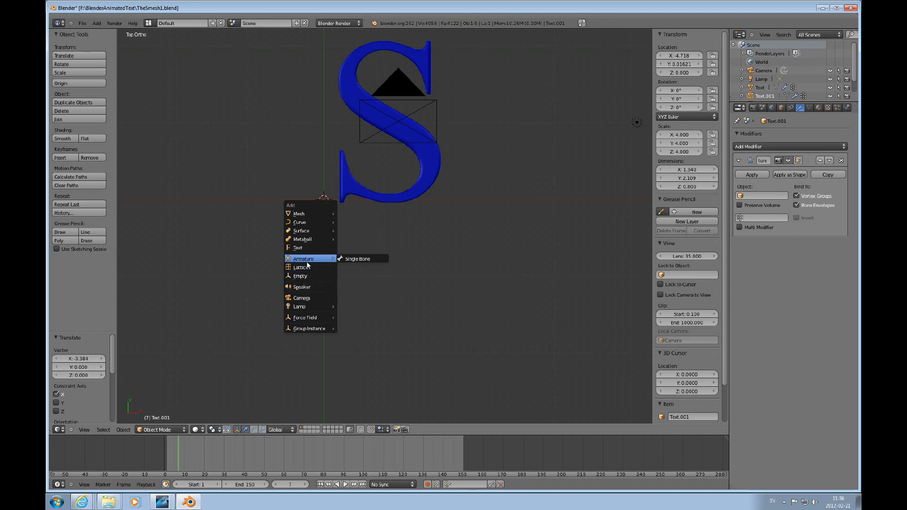
pyautogui.click(346, 260)
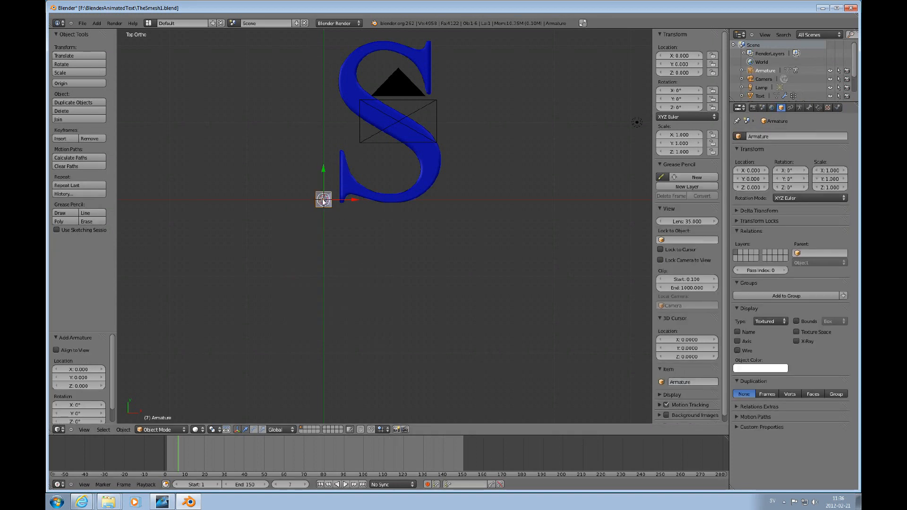
# Rotate the armature by -90° about the X axis so the bone lies flat alongside the blue S.
pyautogui.write('r')
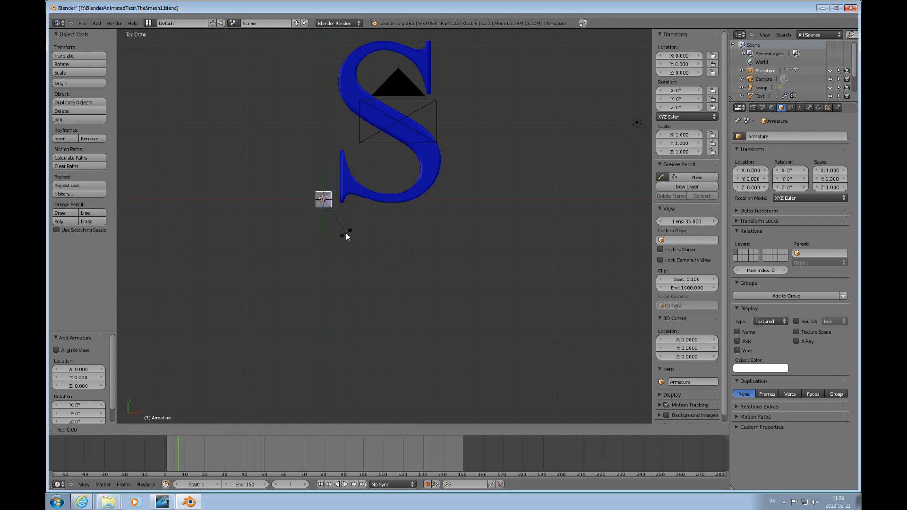
pyautogui.write('x-90')
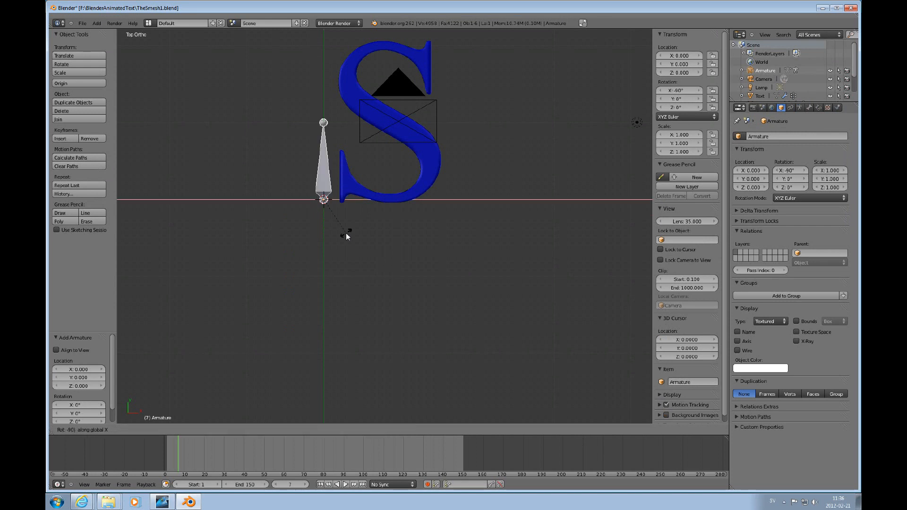
pyautogui.press('Return')
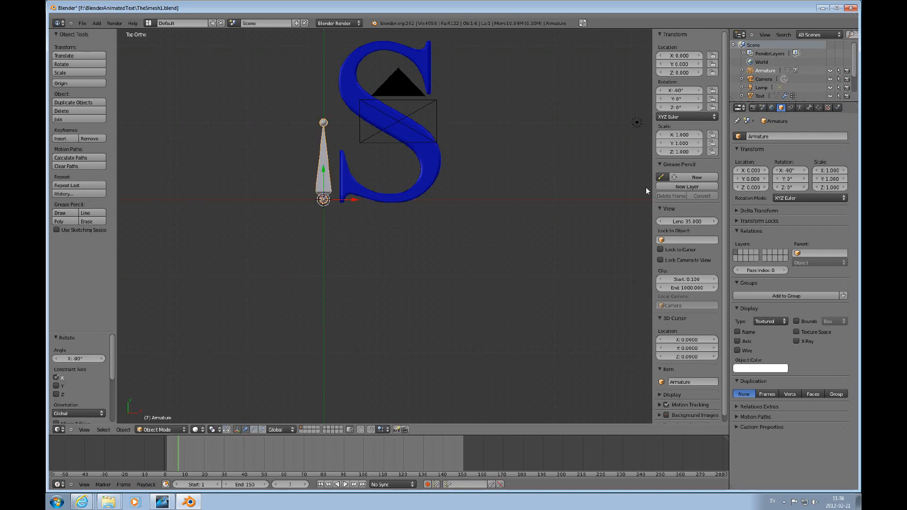
# Enable X-Ray display for the armature so its bones show through the letter.
pyautogui.click(799, 107)
pyautogui.click(797, 287)
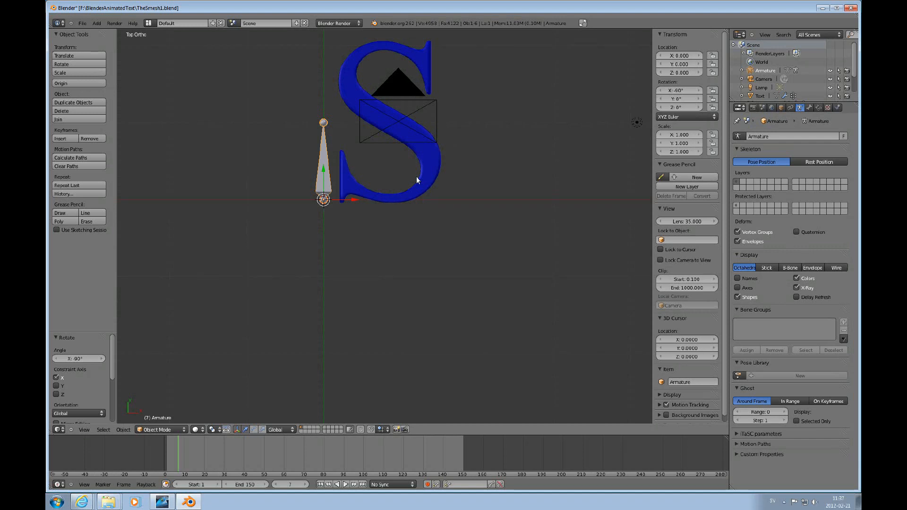
pyautogui.press('KP_1')
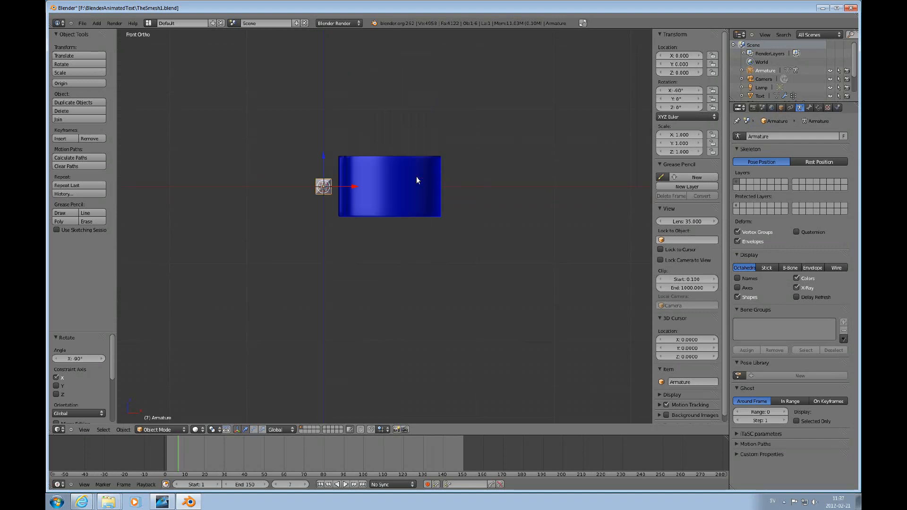
pyautogui.press('KP_7')
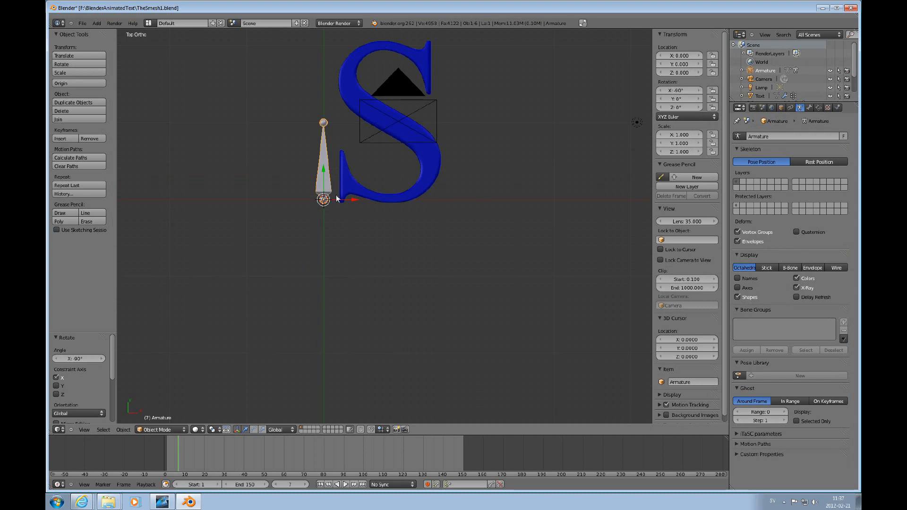
# In Edit Mode, move the bone's tip about 0.61 in X and -0.94 in Y onto the blue S's lower stroke, then return to Object Mode.
pyautogui.press('Tab')
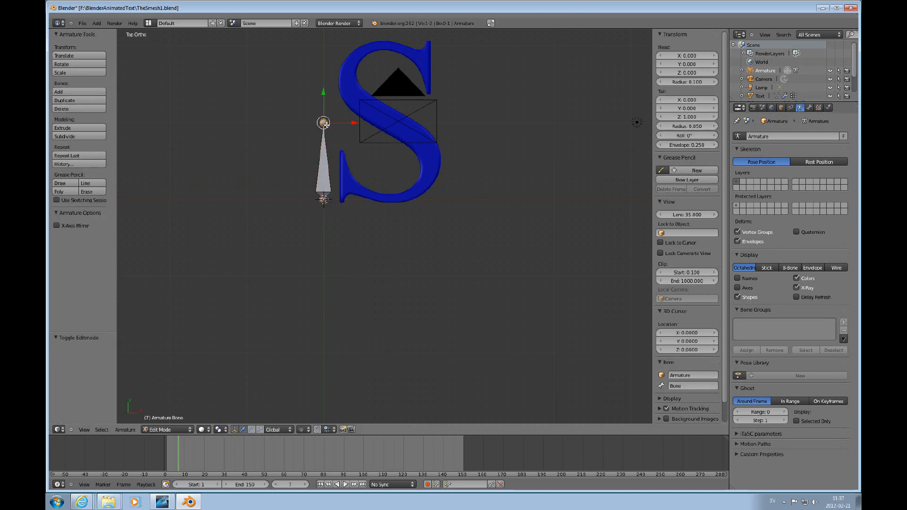
pyautogui.press('g')
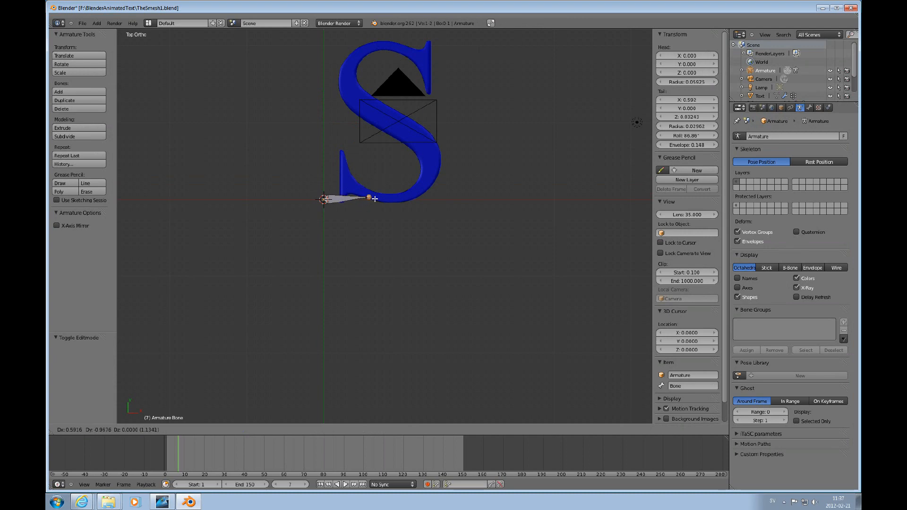
pyautogui.click(375, 197)
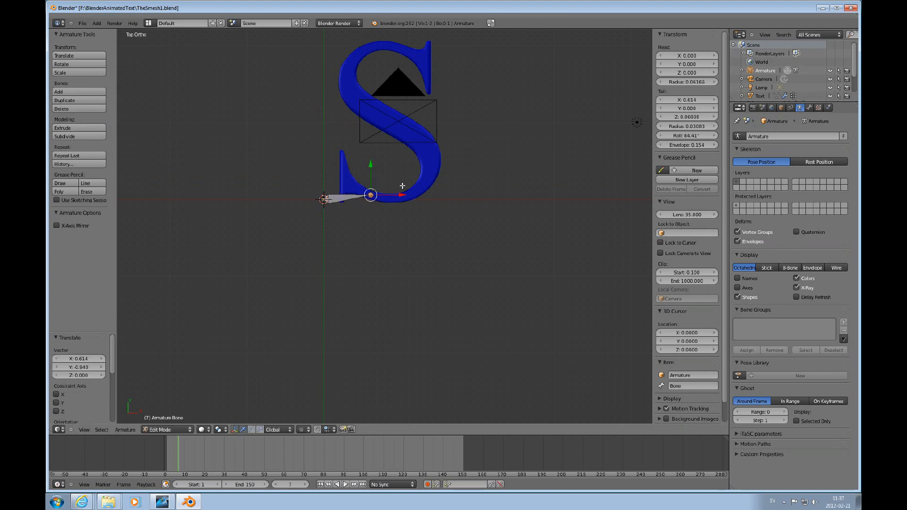
pyautogui.press('Tab')
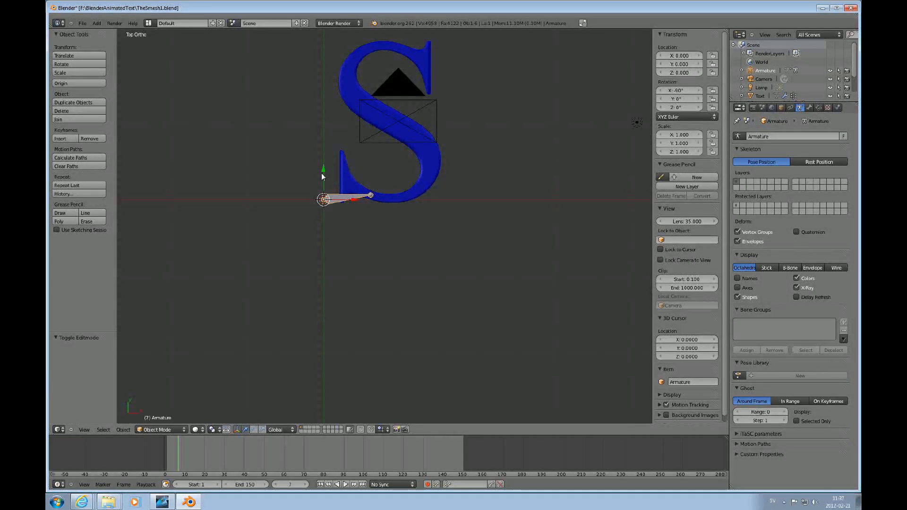
# Move the whole armature about 0.29 units along the Y axis.
pyautogui.press('g')
pyautogui.press('y')
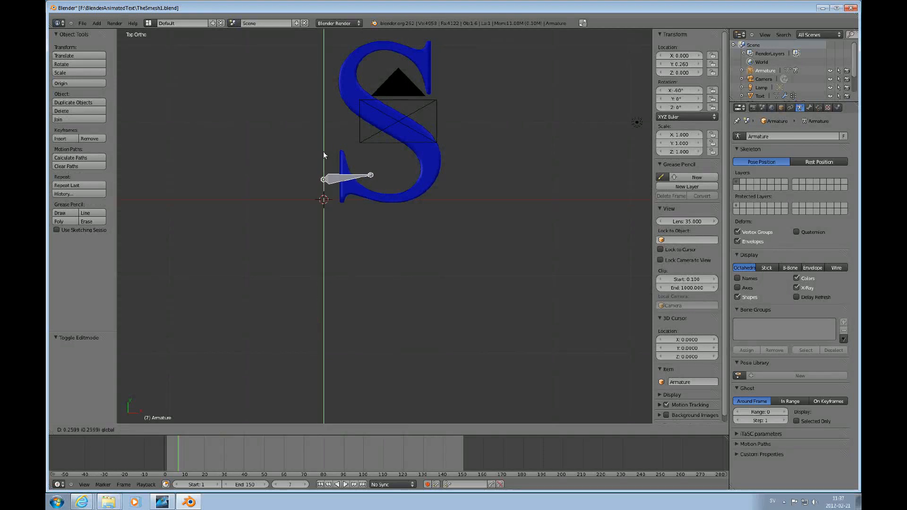
pyautogui.click(324, 149)
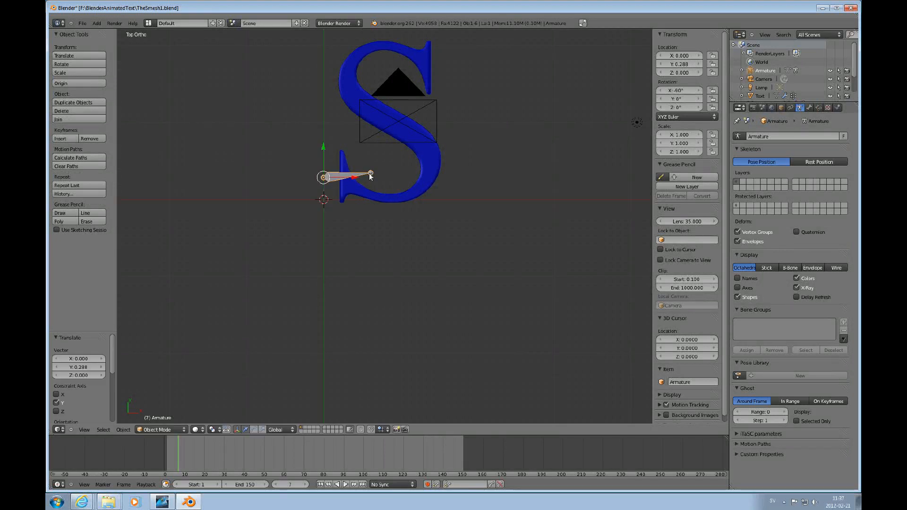
# In Edit Mode, move the bone's tip about -0.07 in X and -0.28 in Y back onto the S's lower stroke.
pyautogui.press('Tab')
pyautogui.press('g')
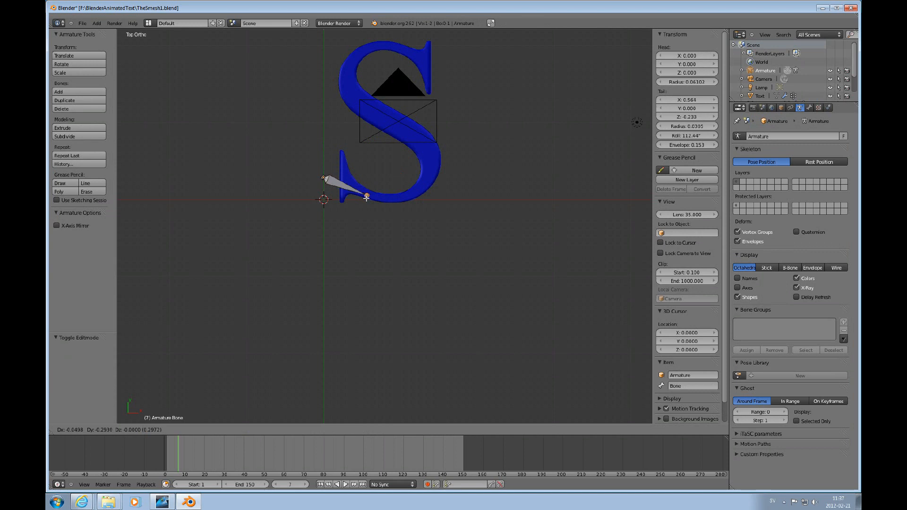
pyautogui.click(365, 195)
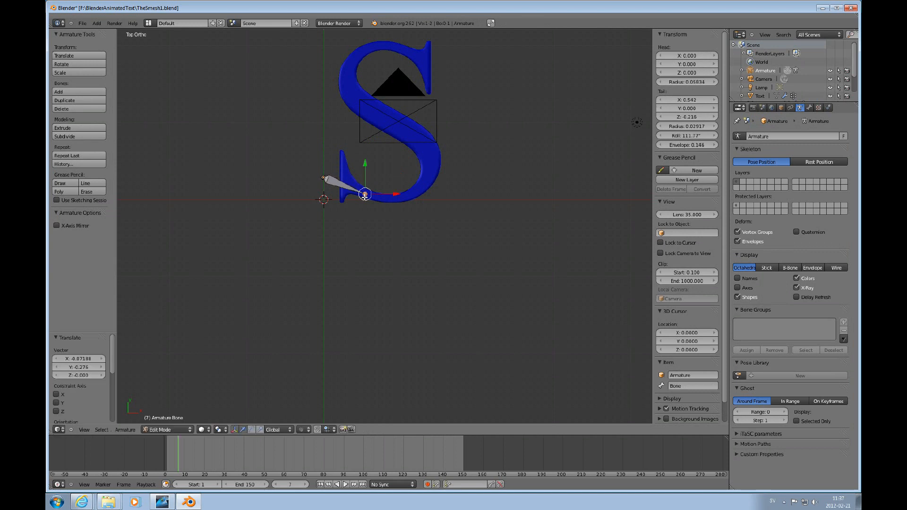
# Extrude four connected bones, each about 0.3 to 0.4 units long, along the blue S's bottom curve and up its lower right bend.
pyautogui.press('e')
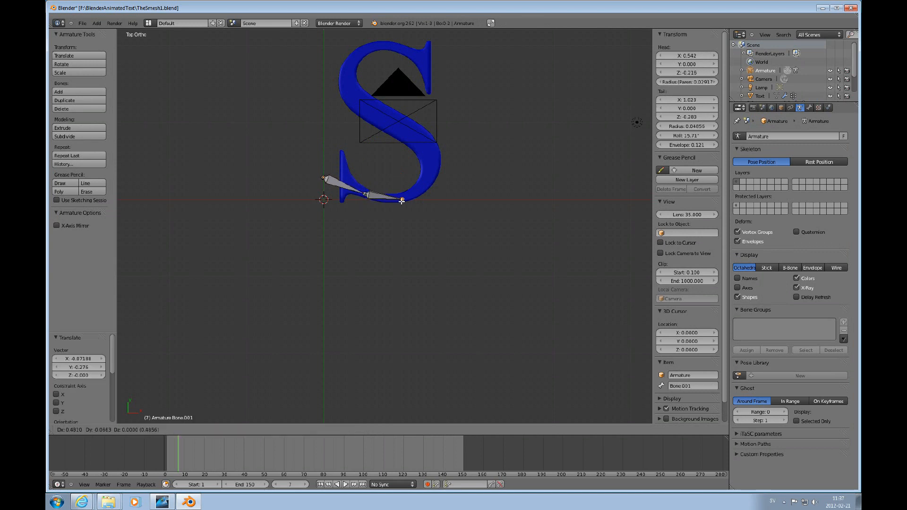
pyautogui.click(396, 200)
pyautogui.press('e')
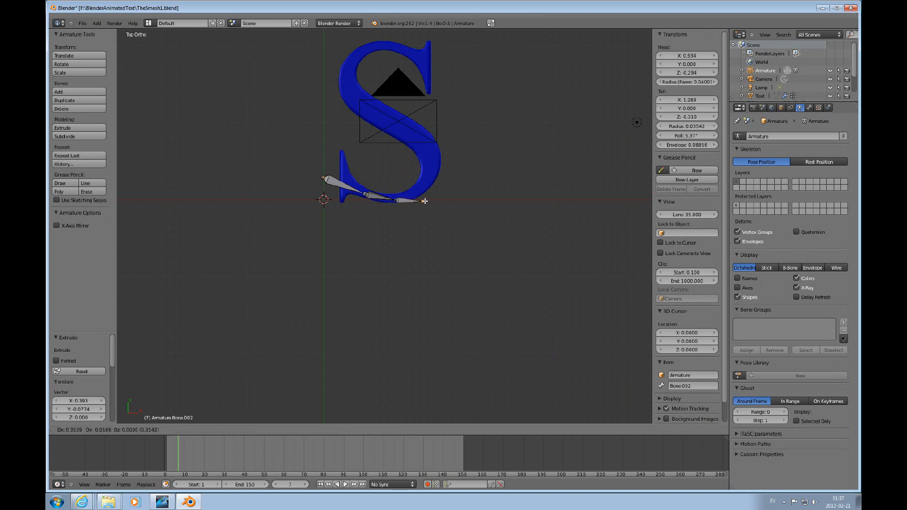
pyautogui.click(422, 190)
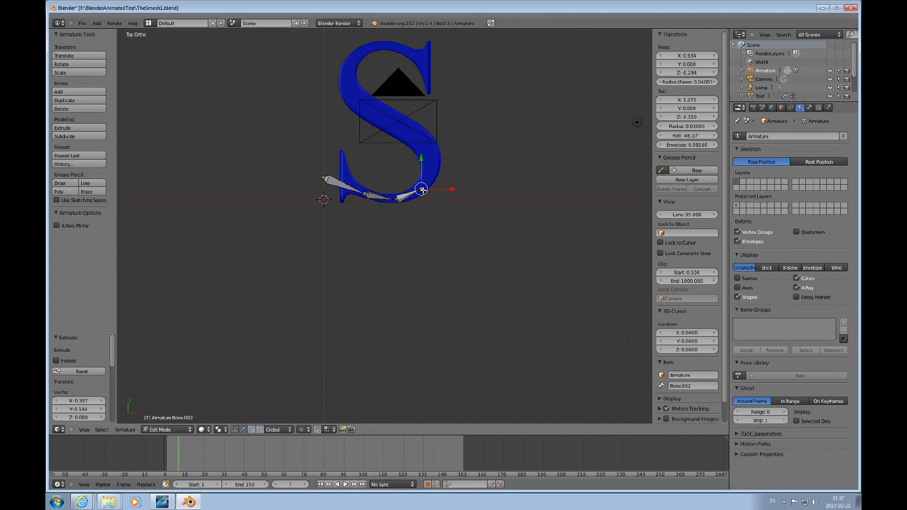
pyautogui.press('e')
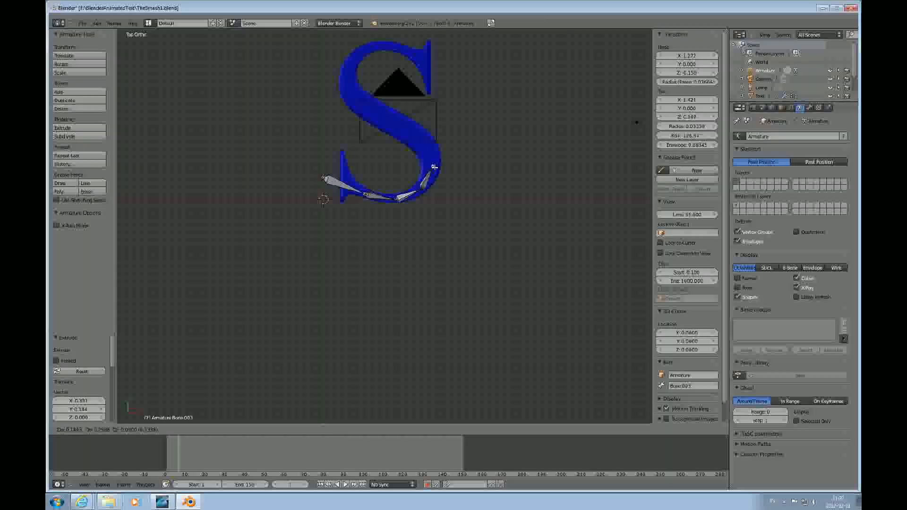
pyautogui.click(433, 166)
pyautogui.press('e')
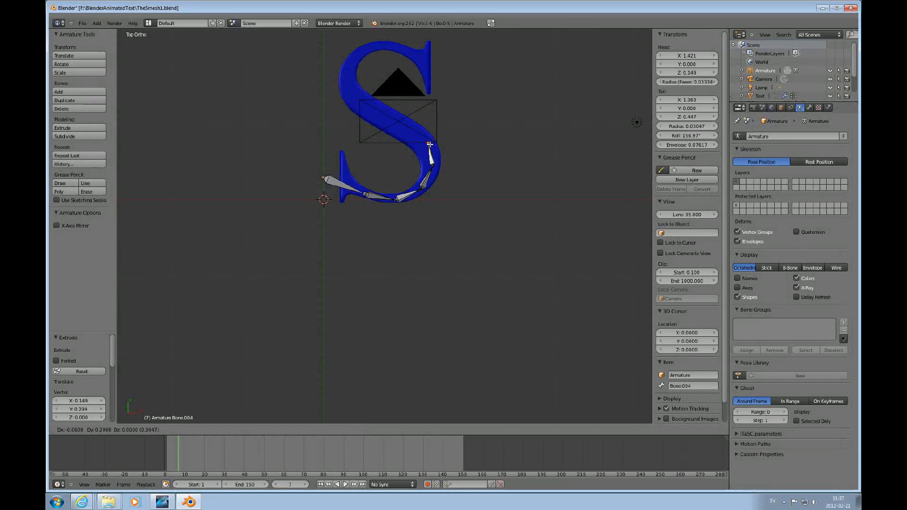
pyautogui.click(428, 144)
# Extrude three more bones, each about 0.34 units long, up along the S's diagonal middle stroke.
pyautogui.press('e')
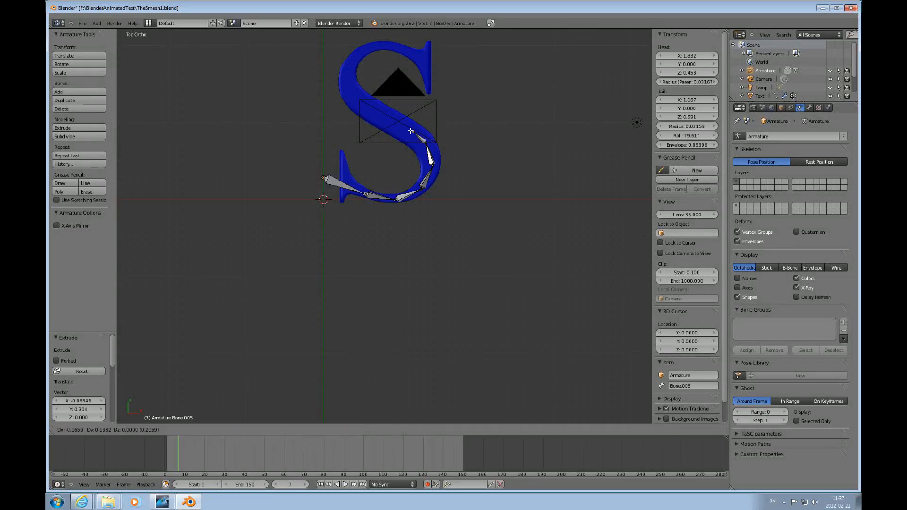
pyautogui.click(403, 126)
pyautogui.press('e')
pyautogui.click(378, 115)
pyautogui.press('e')
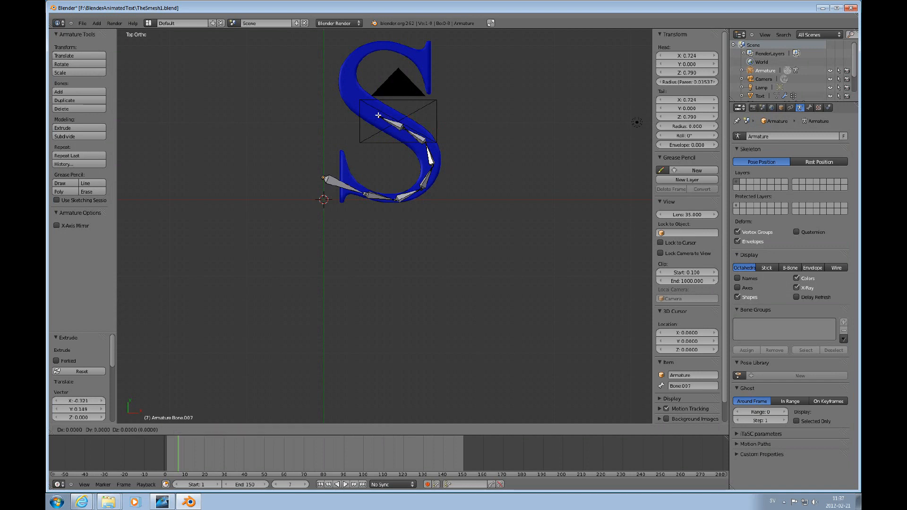
pyautogui.click(358, 100)
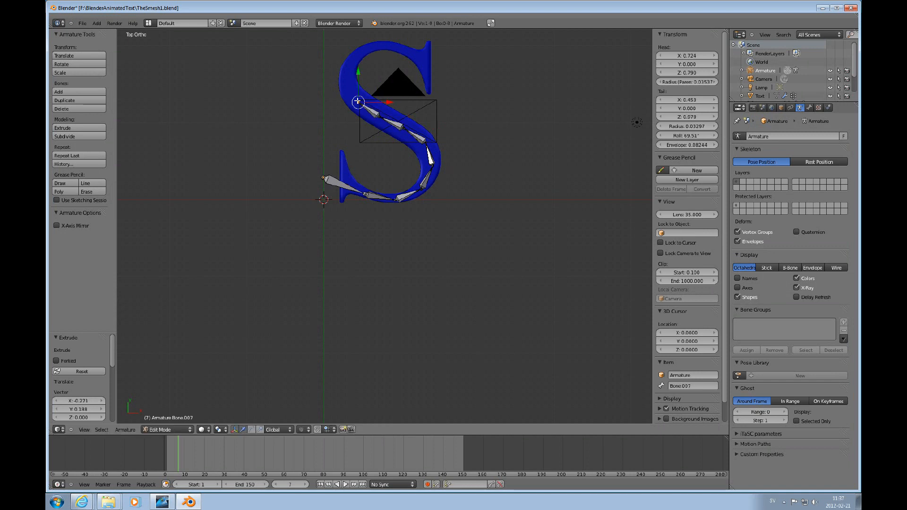
# Extrude three bones, each about 0.3 units long, around the S's upper left curve to the start of its top arc.
pyautogui.press('e')
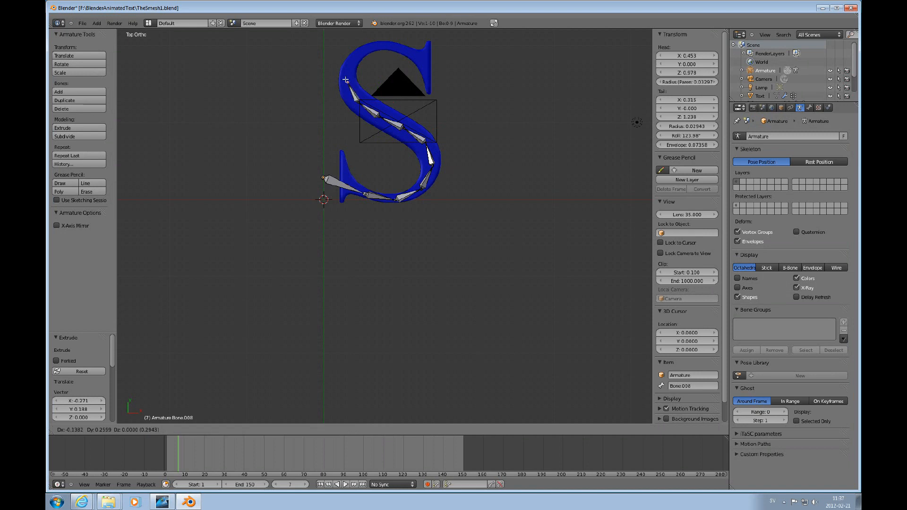
pyautogui.click(347, 81)
pyautogui.press('e')
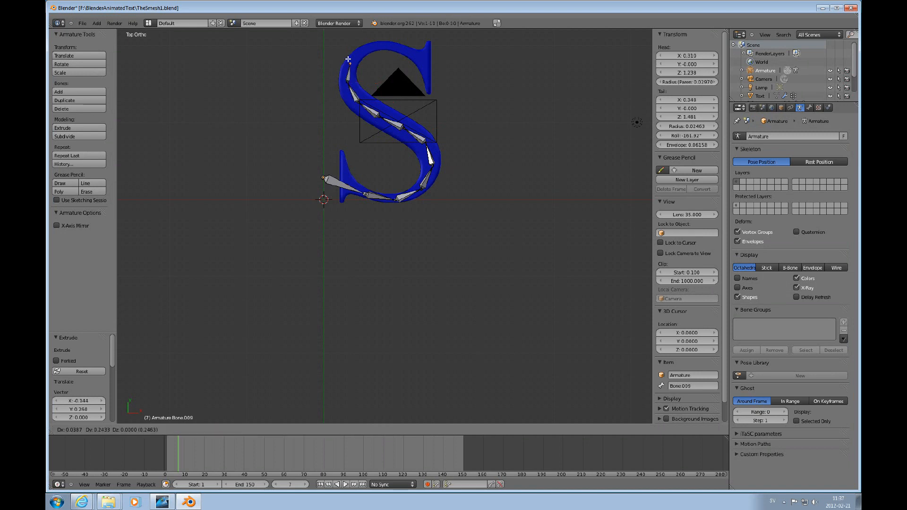
pyautogui.click(350, 53)
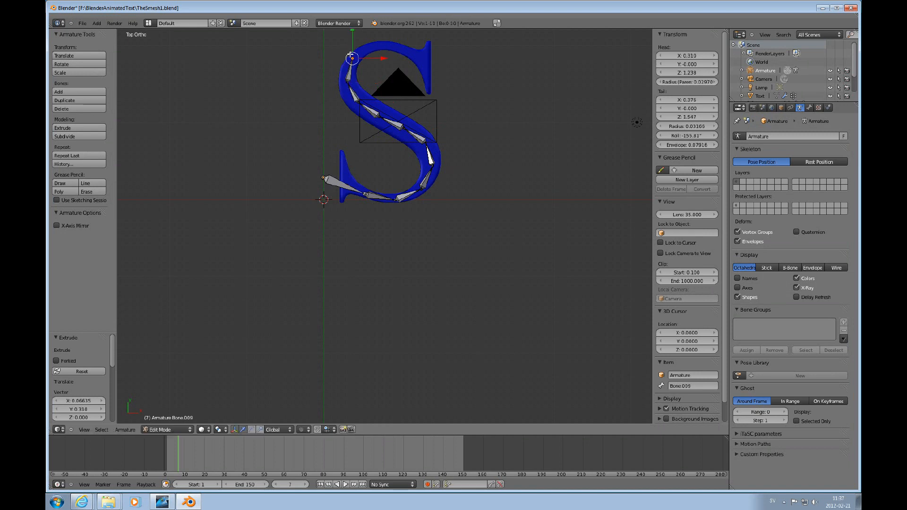
pyautogui.press('e')
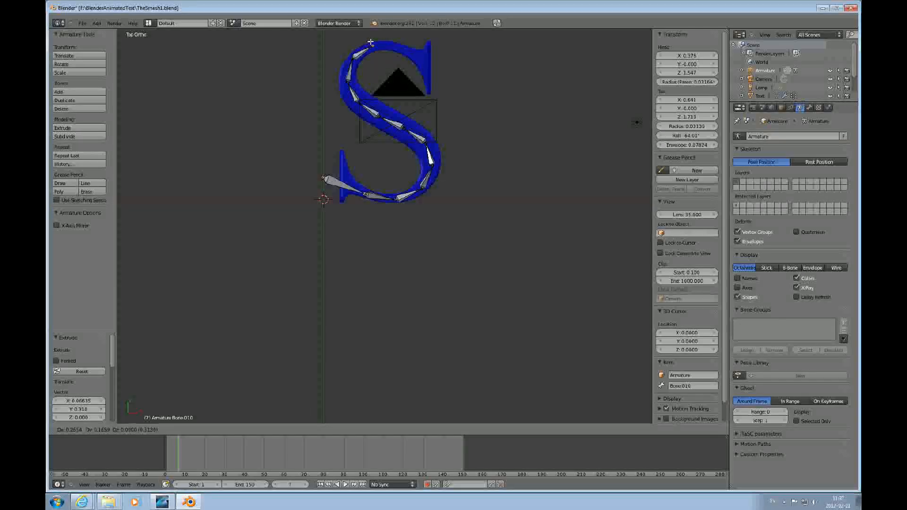
pyautogui.click(373, 45)
# Extrude three bones, each about 0.25 to 0.3 units long, across the S's top arc, ending at the upper right serif.
pyautogui.press('e')
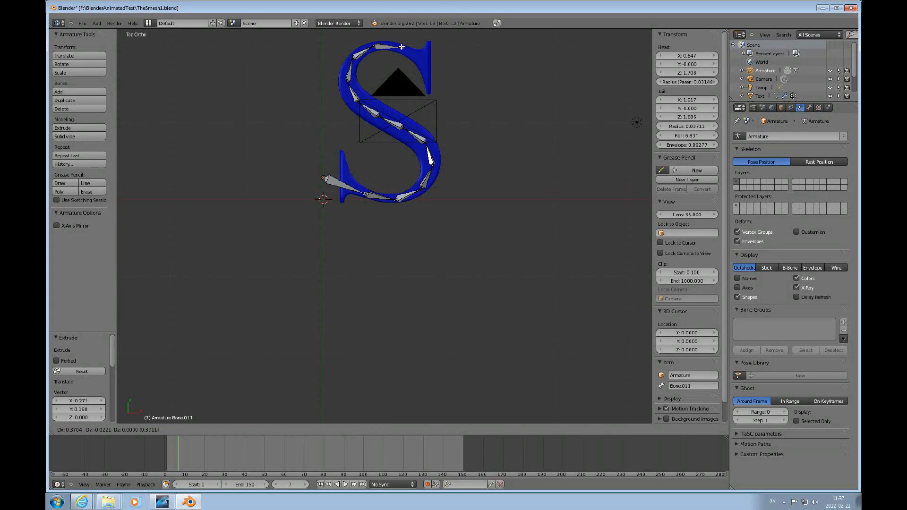
pyautogui.click(397, 48)
pyautogui.press('e')
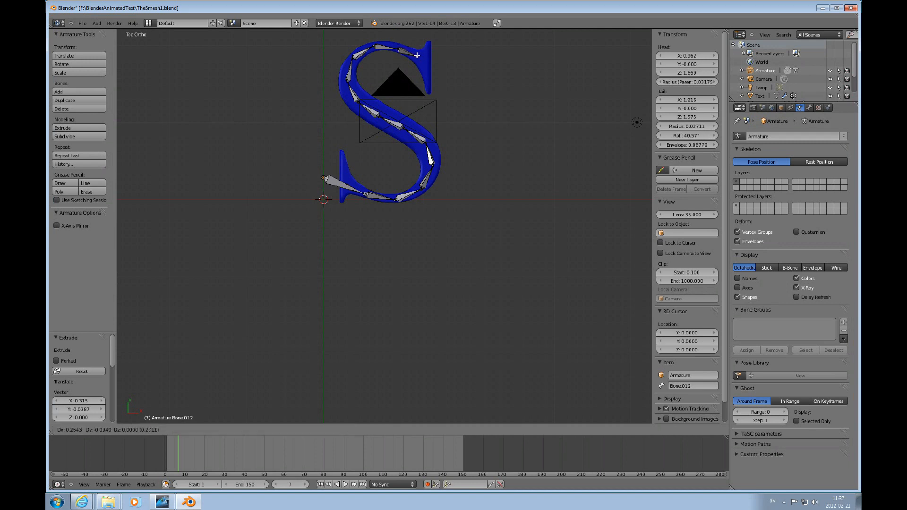
pyautogui.click(416, 56)
pyautogui.press('e')
pyautogui.click(431, 66)
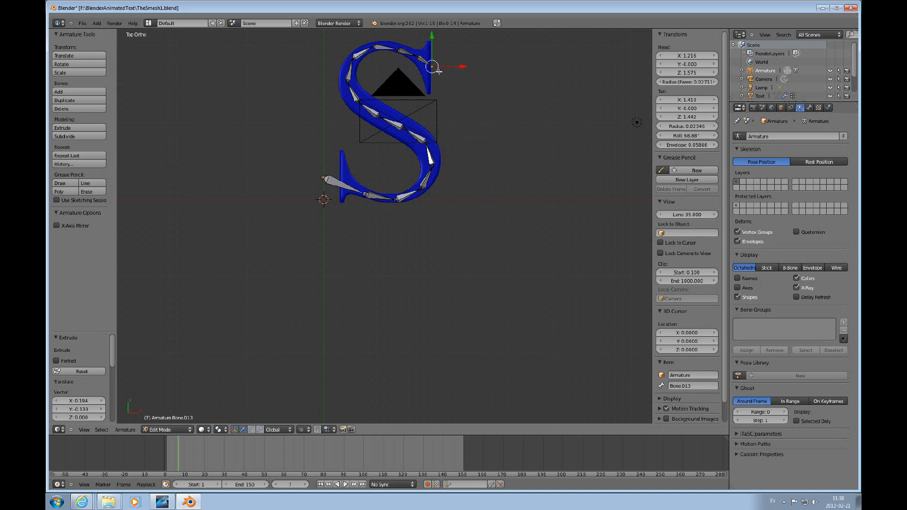
# Return to Object Mode and duplicate the armature, moving the copy about -4.70 units along X onto the large grey S.
pyautogui.scroll(-3, 408, 206)
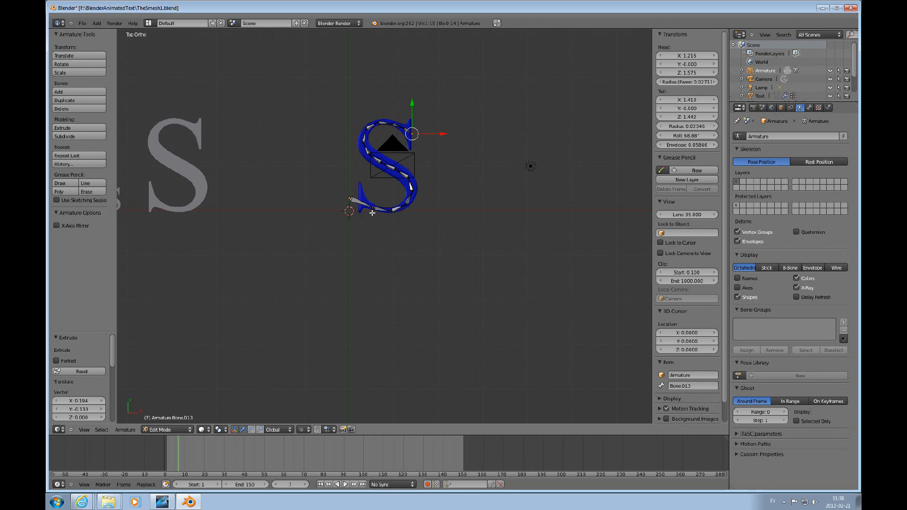
pyautogui.keyDown('shift'); pyautogui.moveTo(360, 208); pyautogui.dragTo(468, 208, button='middle'); pyautogui.keyUp('shift')
pyautogui.press('Tab')
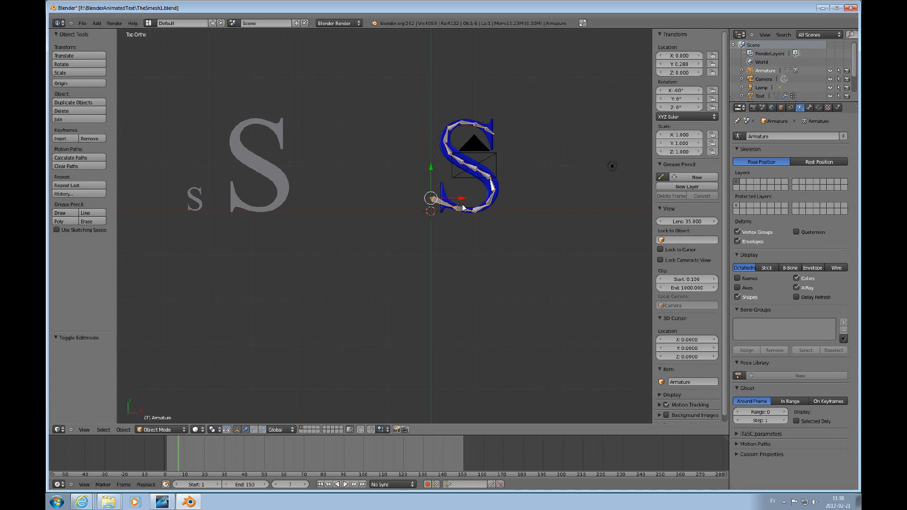
pyautogui.hotkey('shift', 'd')
pyautogui.press('x')
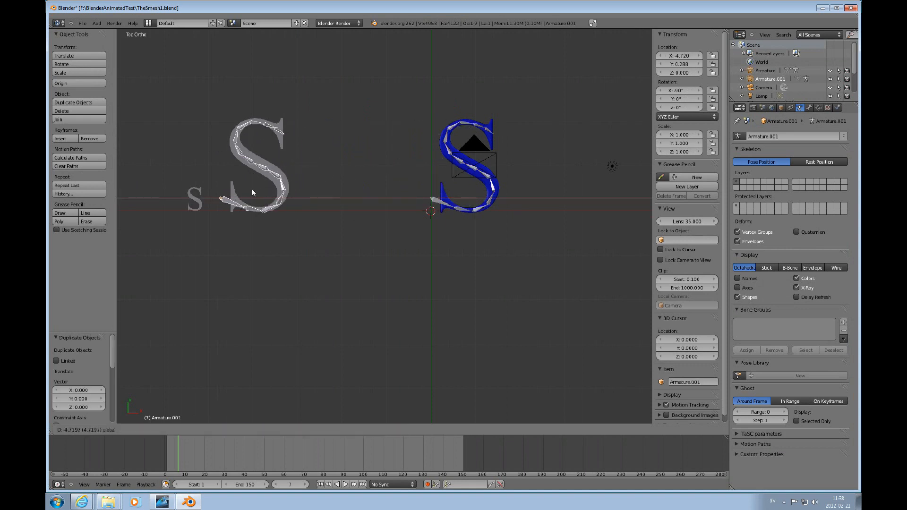
pyautogui.click(252, 189)
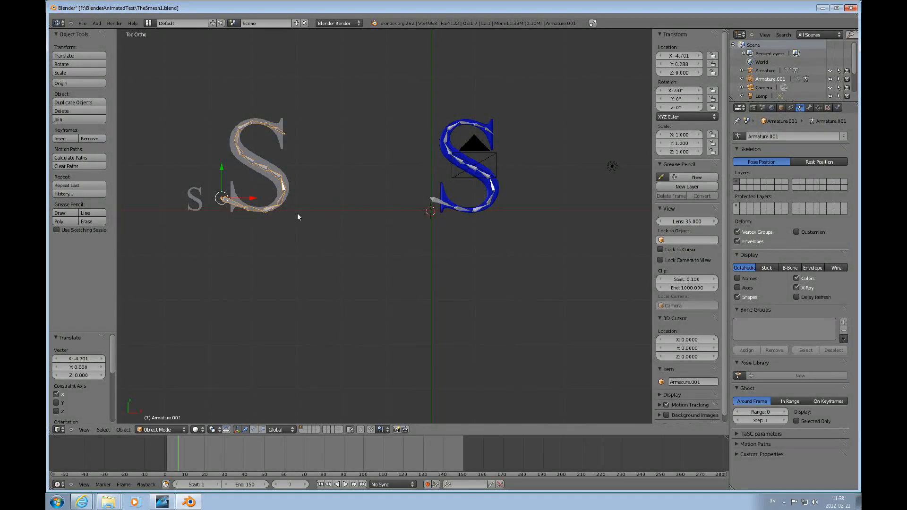
# Select the blue S and add its armature to the selection, then parent the letter to the armature with automatic weights.
pyautogui.rightClick(497, 184)
pyautogui.rightClick(498, 188)
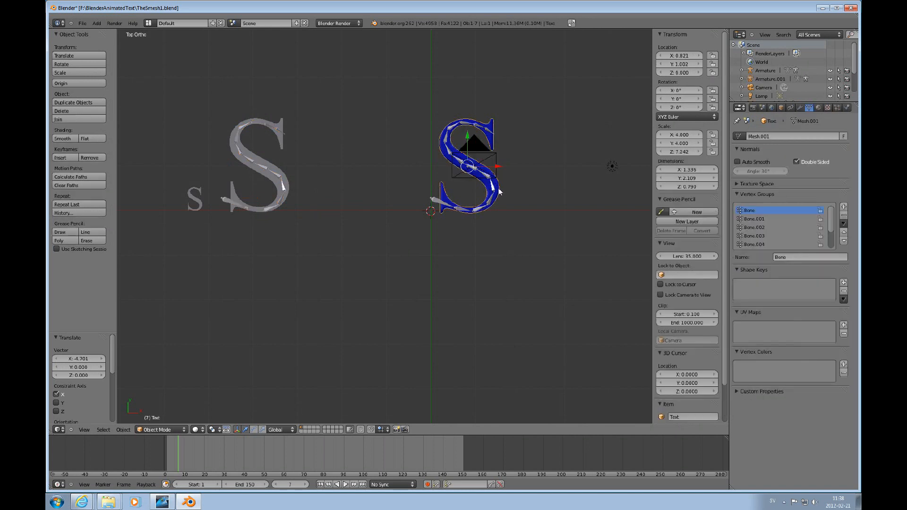
pyautogui.scroll(6, 489, 183)
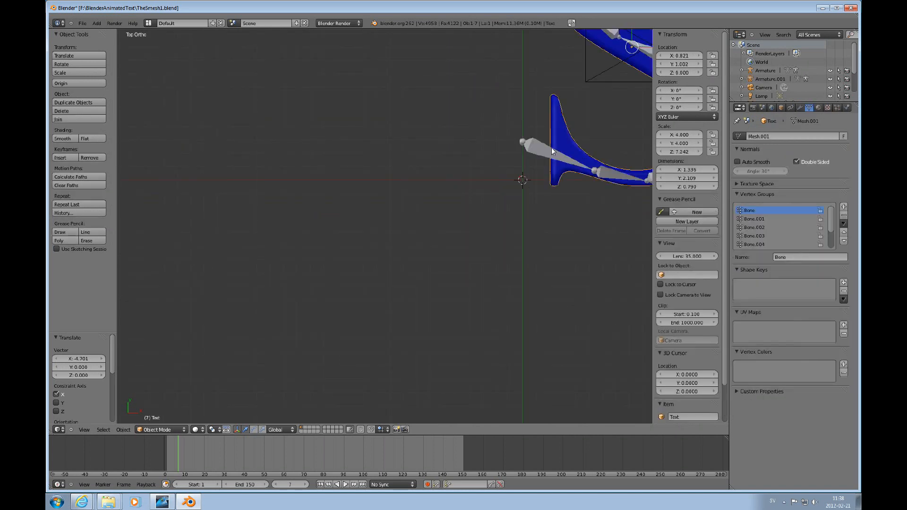
pyautogui.keyDown('ctrl'); pyautogui.scroll(14, 550, 147); pyautogui.keyUp('ctrl')
pyautogui.keyDown('shift'); pyautogui.scroll(8, 508, 101); pyautogui.keyUp('shift')
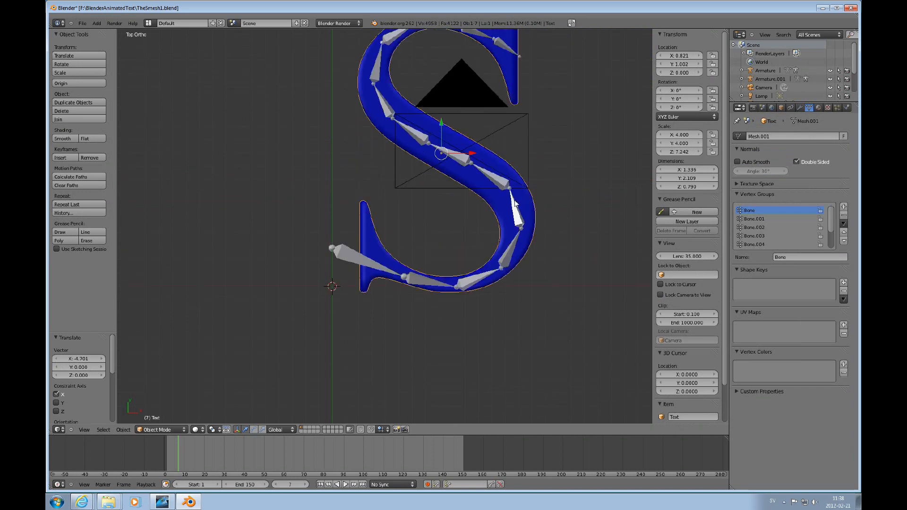
pyautogui.rightClick(333, 254)
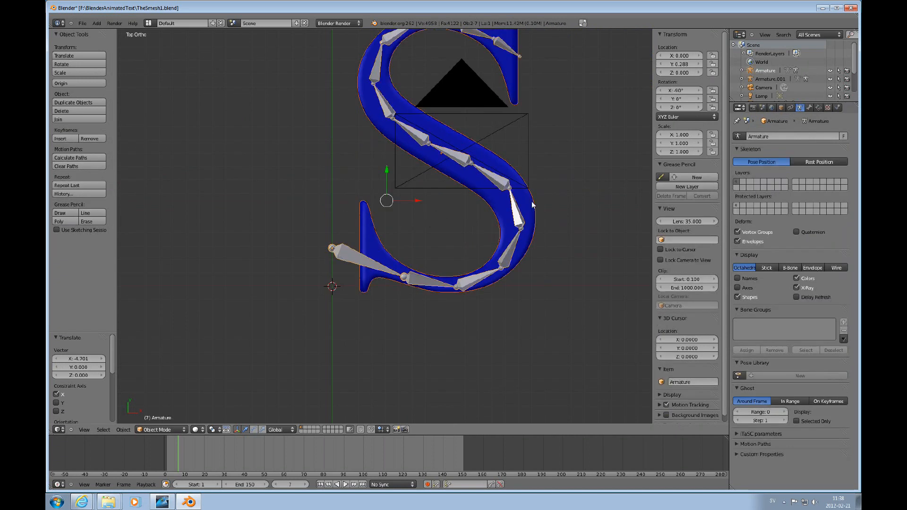
pyautogui.scroll(-1, 511, 206)
pyautogui.keyDown('shift'); pyautogui.scroll(4, 512, 208); pyautogui.keyUp('shift')
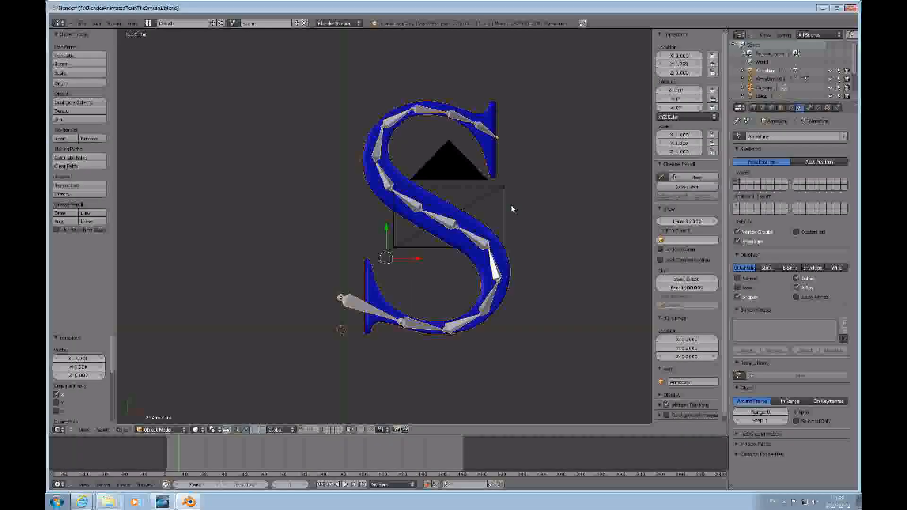
pyautogui.hotkey('ctrl', 'p')
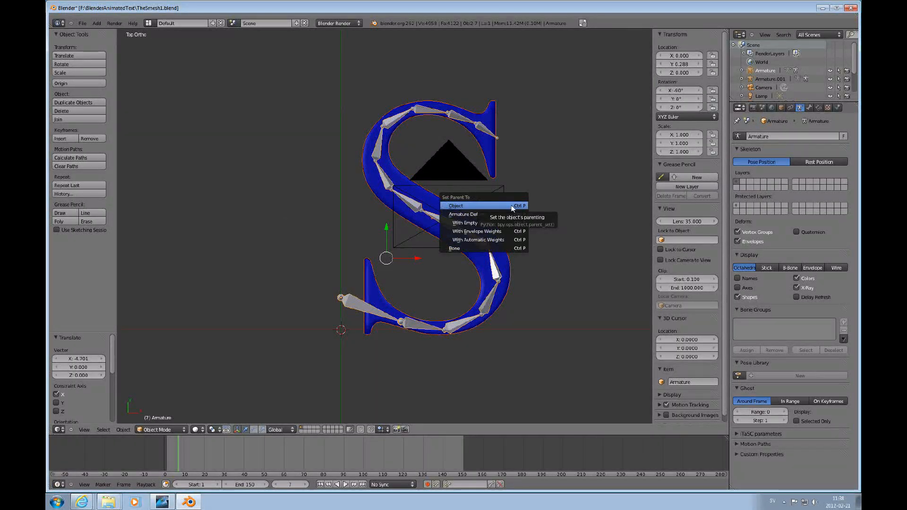
pyautogui.click(491, 241)
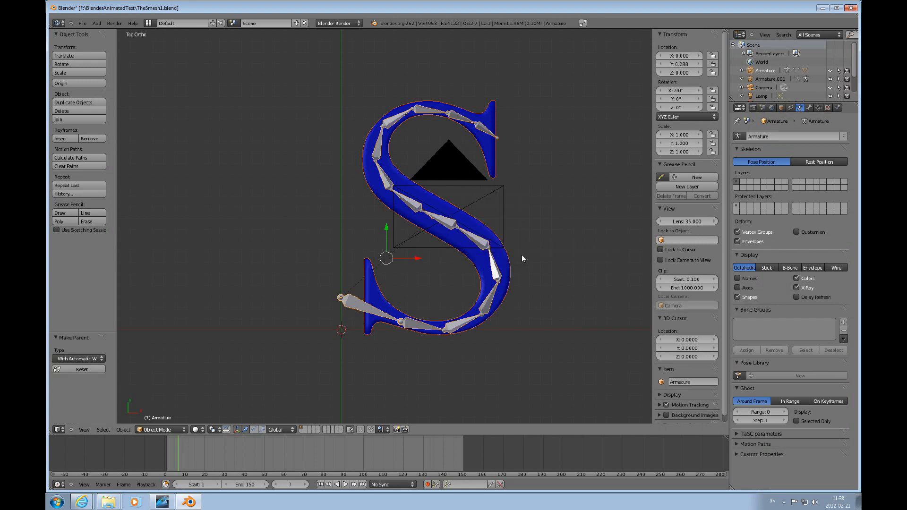
# Select only the blue S mesh and switch it to Weight Paint mode.
pyautogui.rightClick(503, 266)
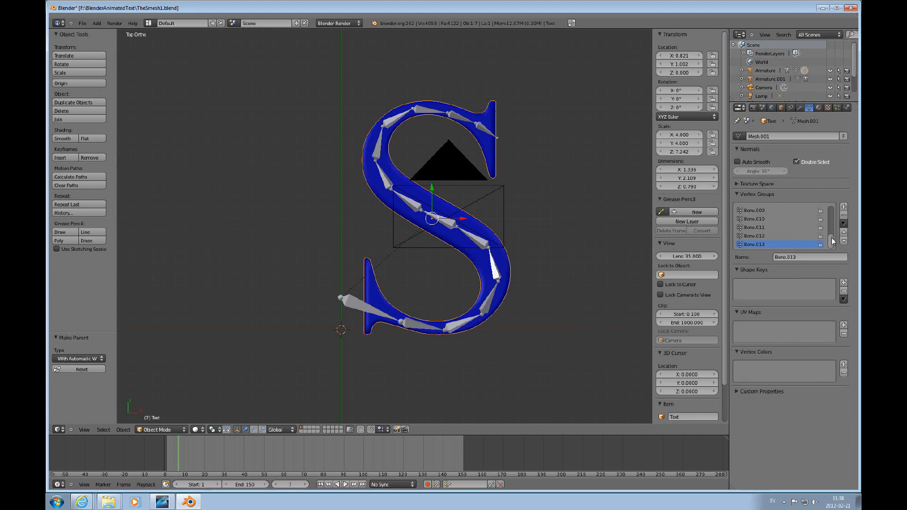
pyautogui.moveTo(832, 241); pyautogui.dragTo(829, 220)
pyautogui.click(179, 429)
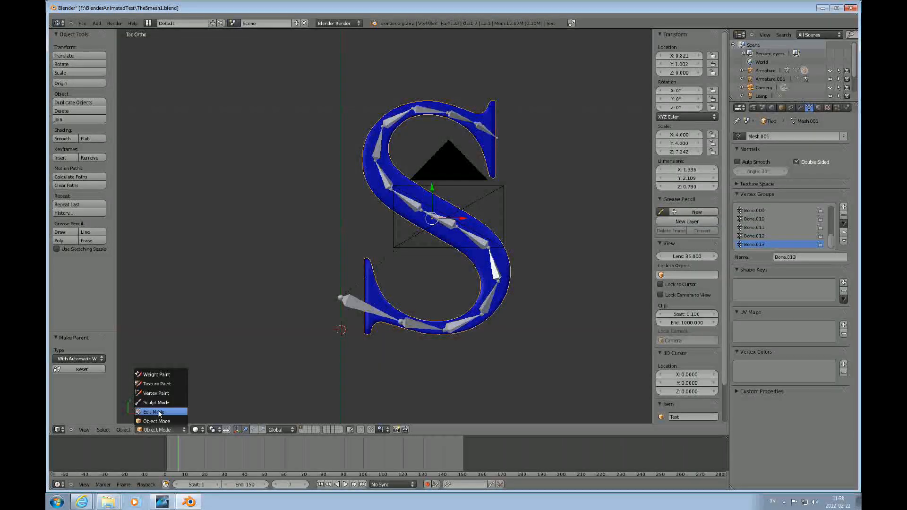
pyautogui.click(161, 374)
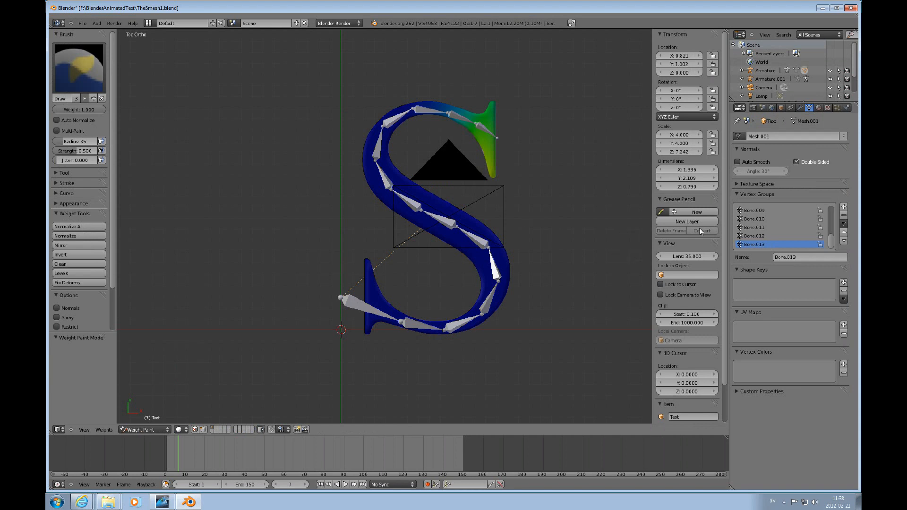
# Examine the automatic weights of vertex groups Bone.012 down to Bone.005 on the blue S.
pyautogui.click(758, 236)
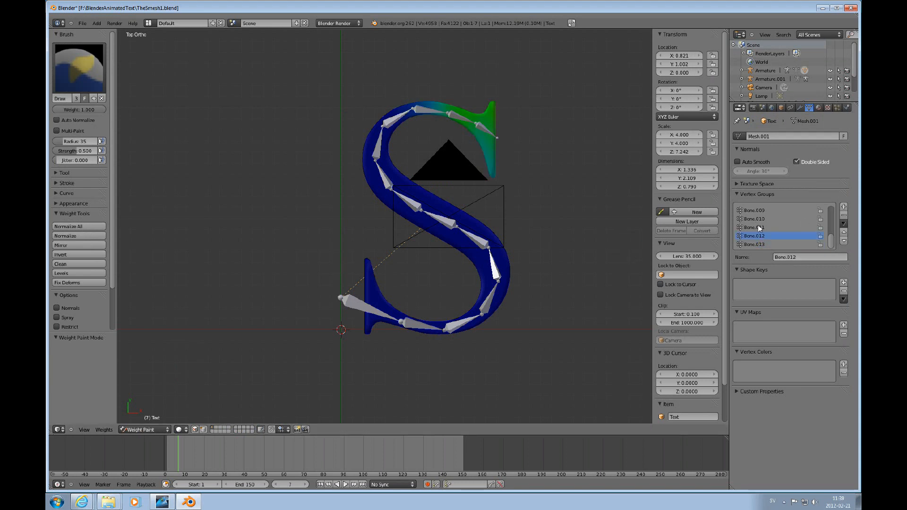
pyautogui.click(757, 227)
pyautogui.click(758, 219)
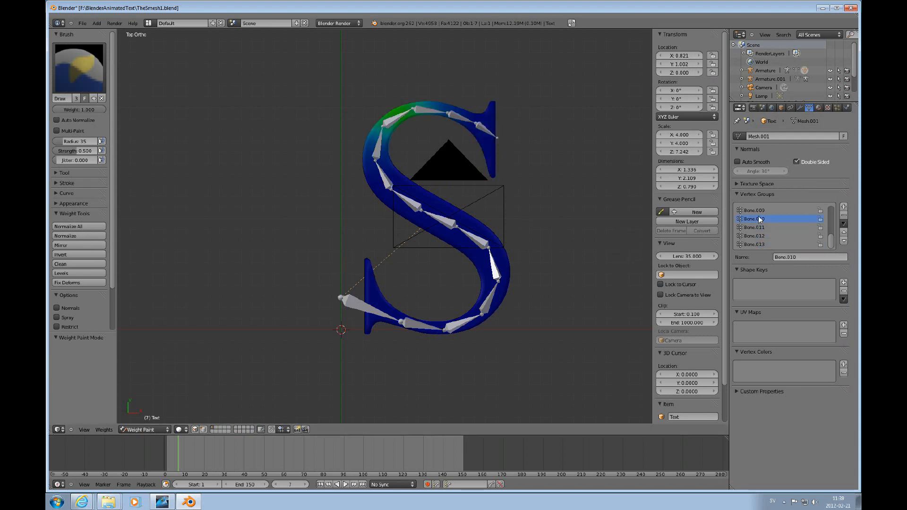
pyautogui.click(758, 210)
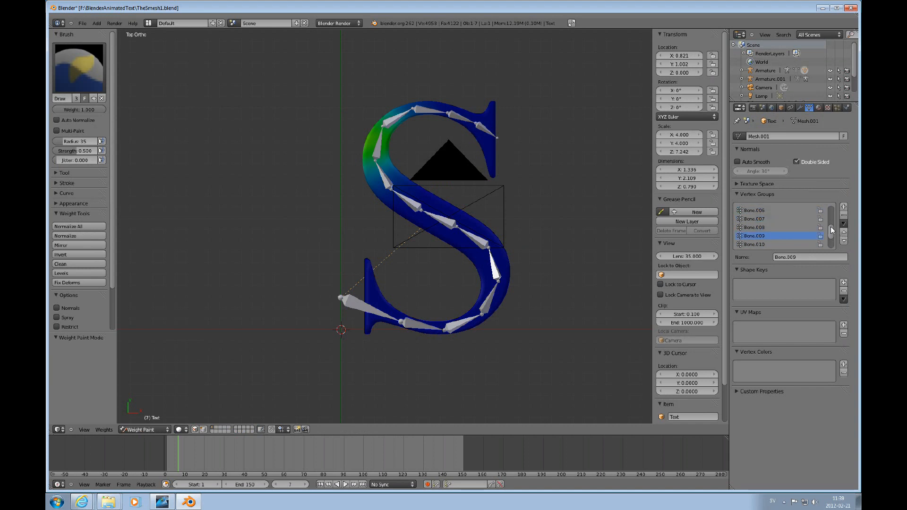
pyautogui.scroll(1, 831, 226)
pyautogui.click(752, 238)
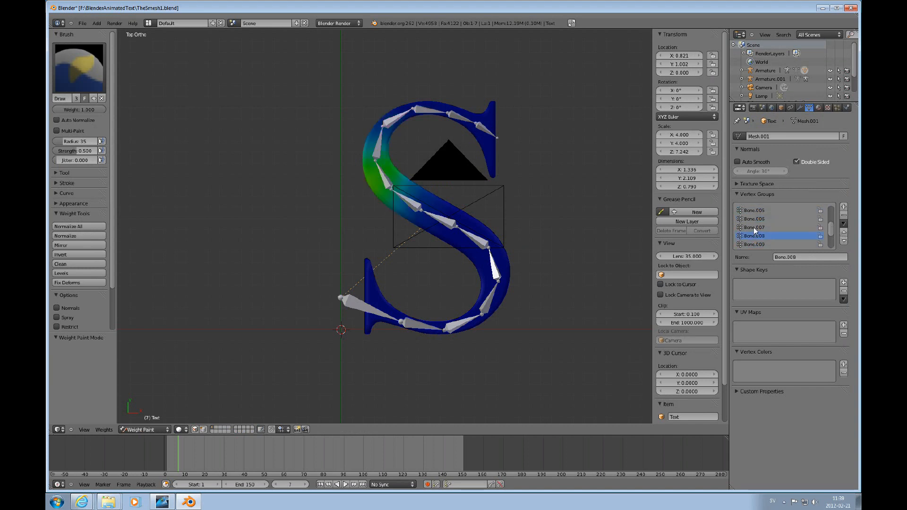
pyautogui.click(753, 228)
pyautogui.click(753, 219)
pyautogui.click(755, 211)
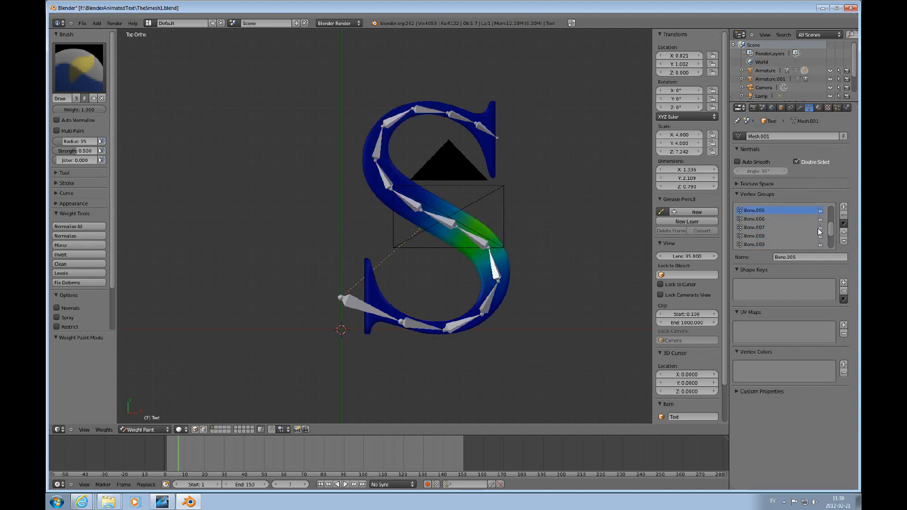
# Examine the weights of the vertex groups from Bone.004 down to the root Bone along the S's lower arc.
pyautogui.scroll(5, 833, 226)
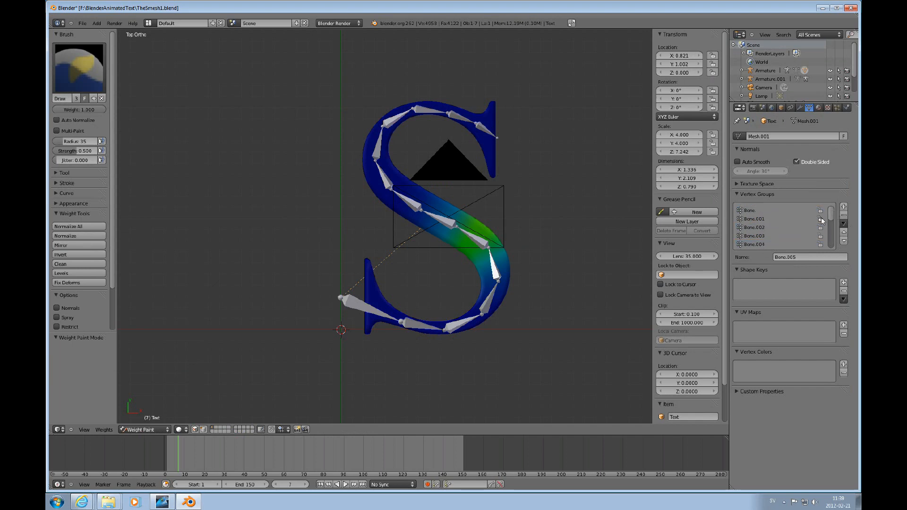
pyautogui.scroll(-1, 831, 215)
pyautogui.click(764, 235)
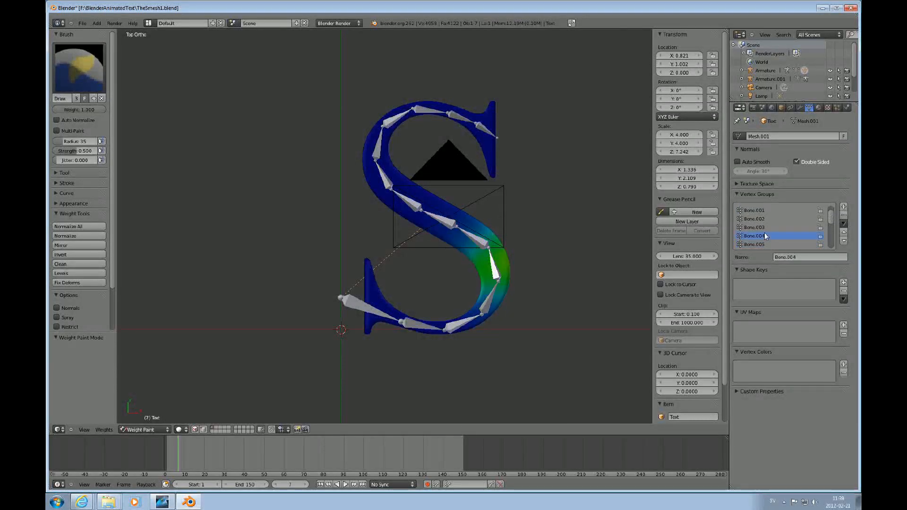
pyautogui.click(762, 228)
pyautogui.click(760, 219)
pyautogui.click(757, 211)
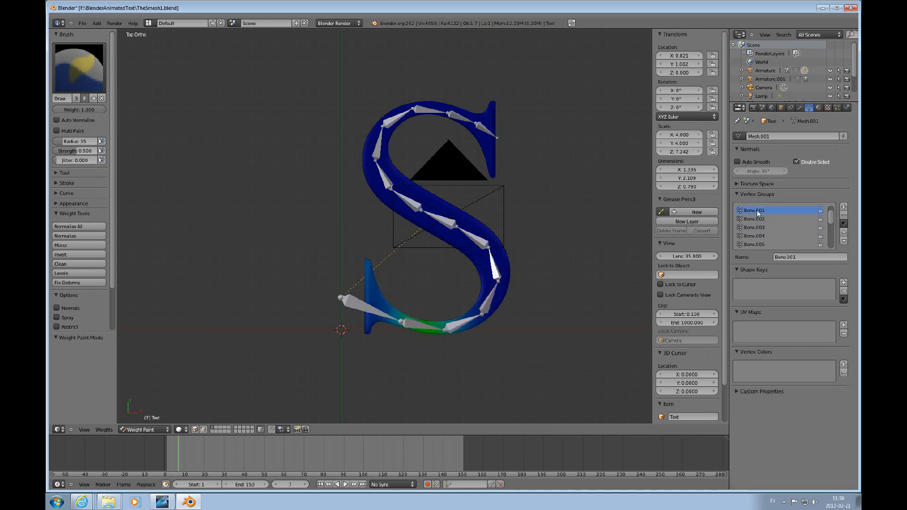
pyautogui.scroll(1, 810, 212)
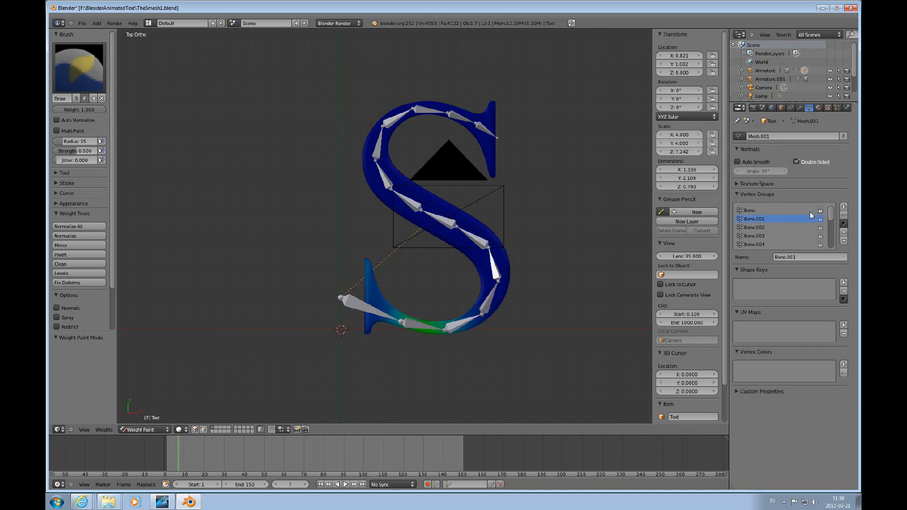
pyautogui.click(751, 211)
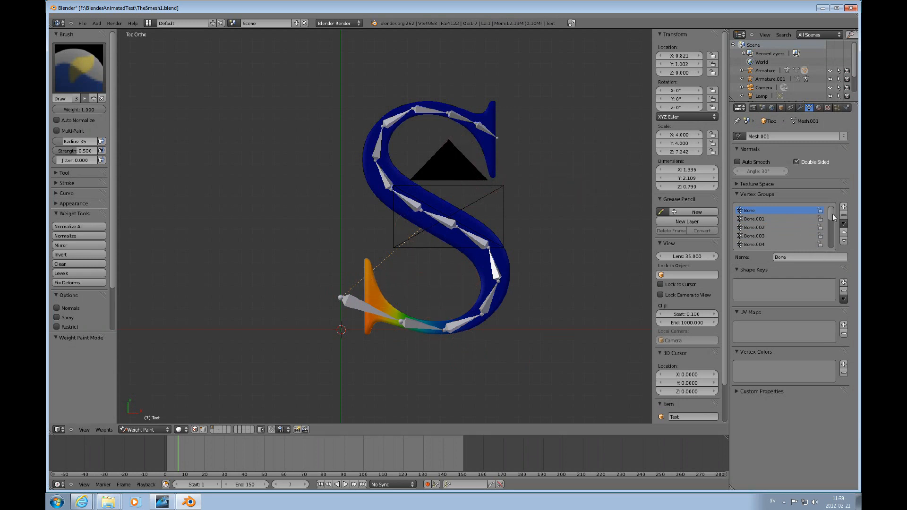
# Make Bone.013 the active vertex group and inspect its weights on the upper serif from an angle.
pyautogui.moveTo(831, 217); pyautogui.dragTo(832, 265)
pyautogui.click(756, 244)
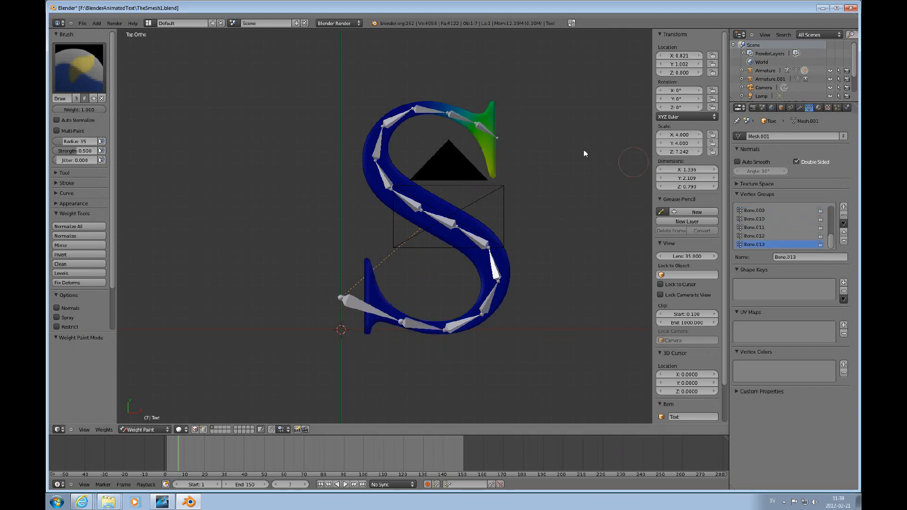
pyautogui.moveTo(514, 127); pyautogui.dragTo(442, 234, button='middle')
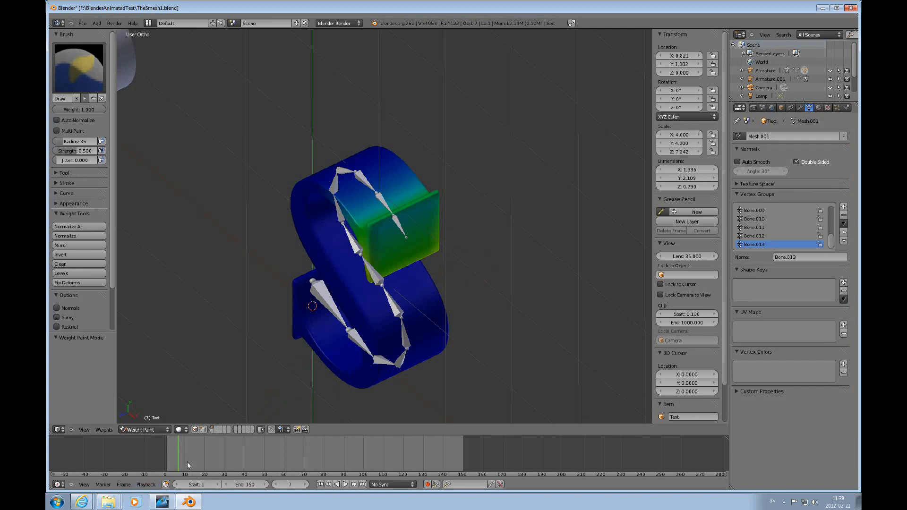
# Return to Object Mode, then put the blue S's armature in Pose Mode with the upper serif's end bone selected.
pyautogui.click(167, 431)
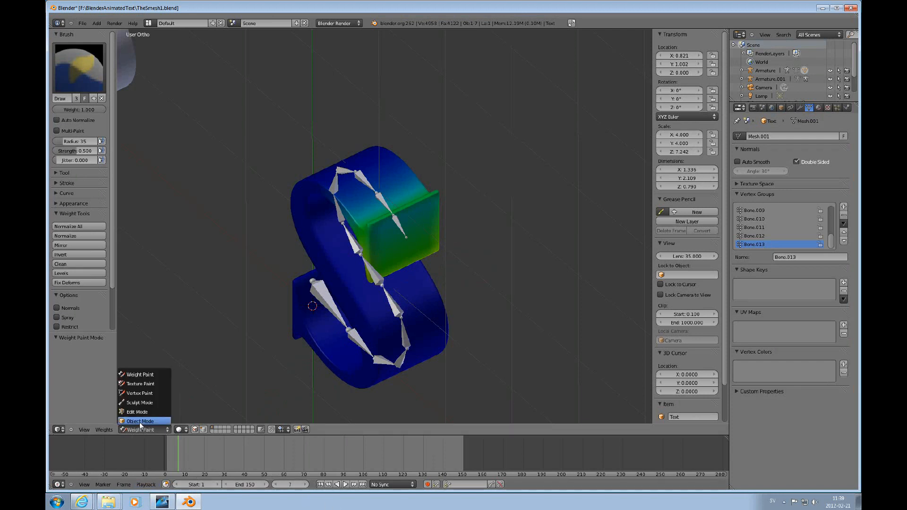
pyautogui.click(142, 424)
pyautogui.rightClick(371, 188)
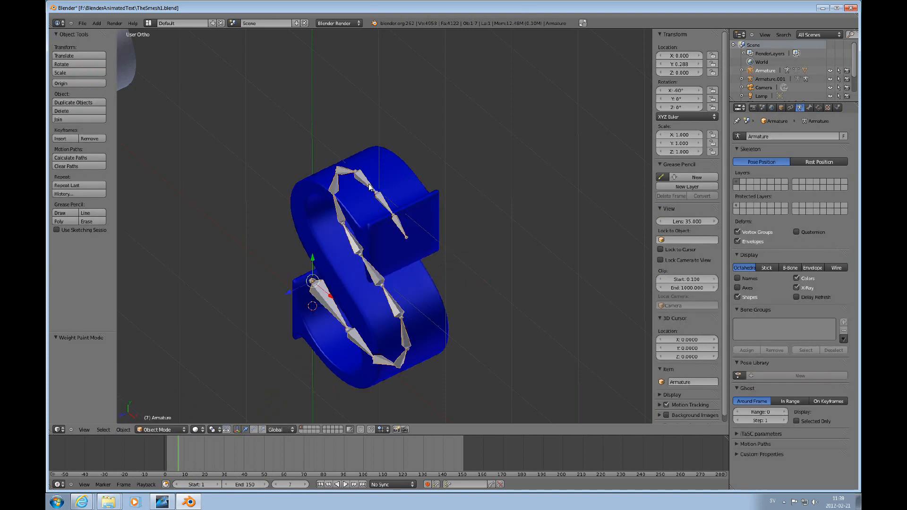
pyautogui.click(186, 427)
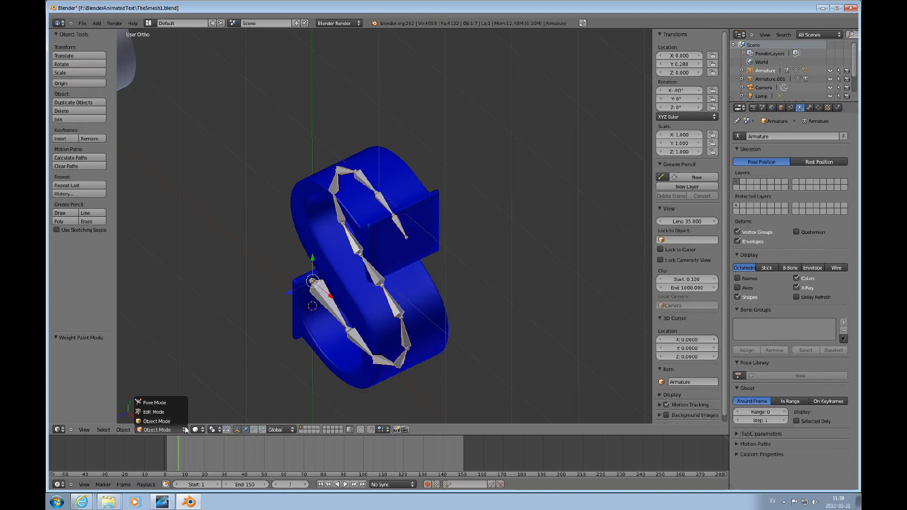
pyautogui.click(166, 402)
pyautogui.rightClick(396, 224)
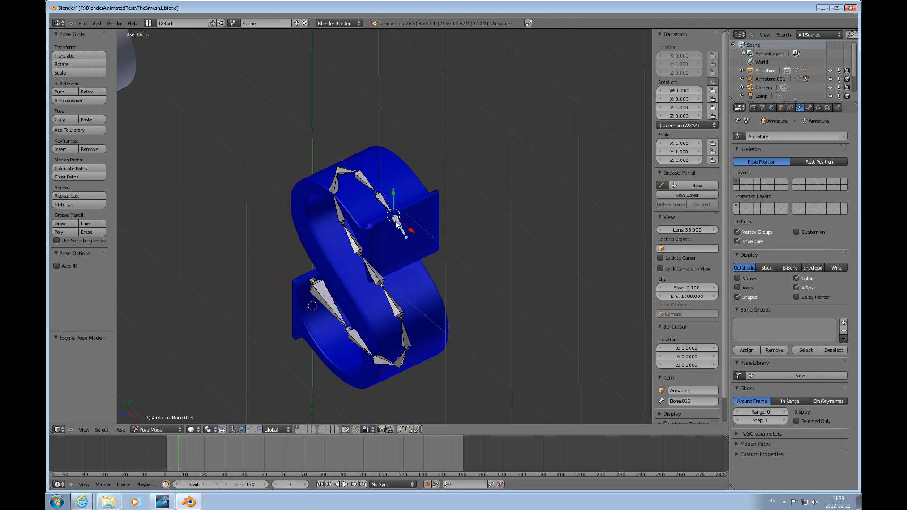
# Rotate the upper serif's end bone about 62° around the global Y axis to test the mesh deformation.
pyautogui.click(248, 429)
pyautogui.moveTo(381, 222); pyautogui.dragTo(405, 236)
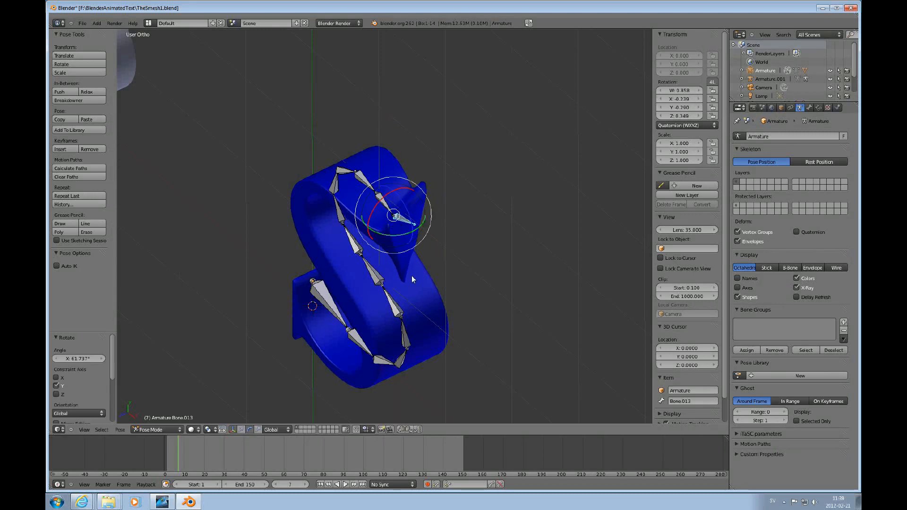
pyautogui.moveTo(426, 267); pyautogui.dragTo(416, 284, button='middle')
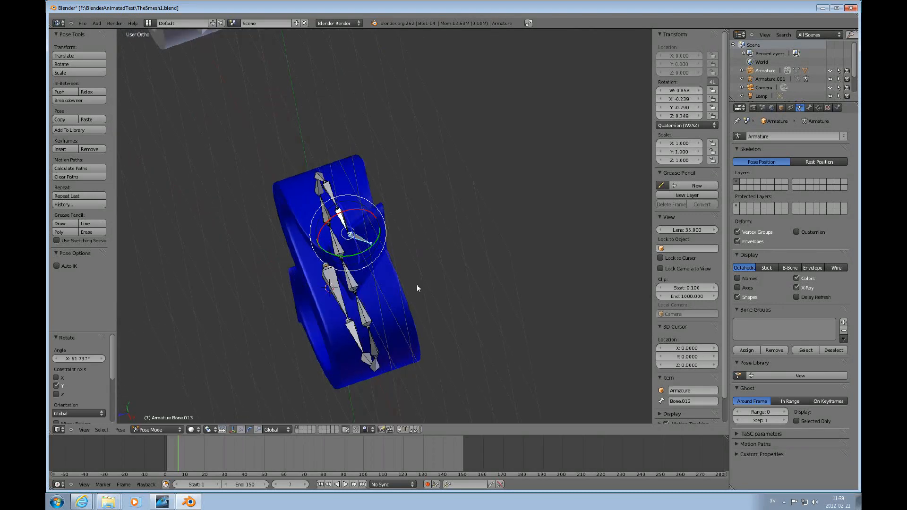
pyautogui.moveTo(343, 308); pyautogui.dragTo(322, 167, button='middle')
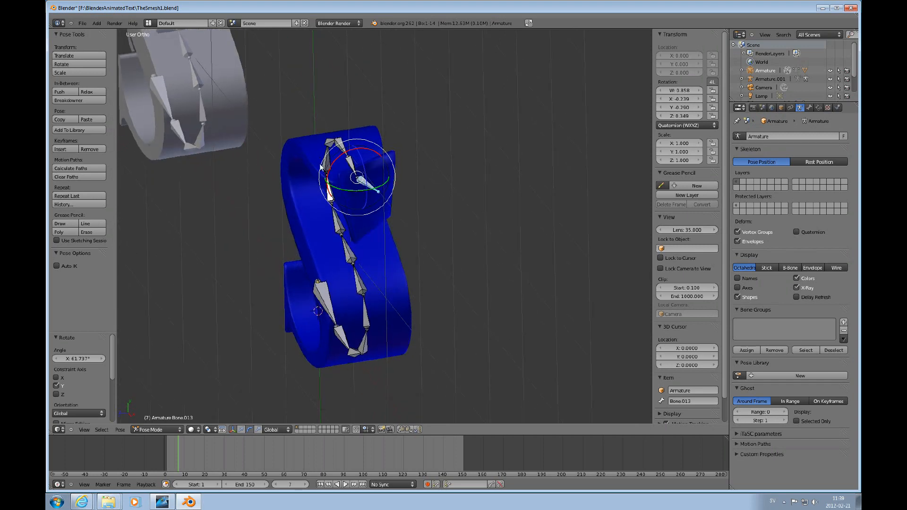
pyautogui.moveTo(374, 197); pyautogui.dragTo(395, 205, button='middle')
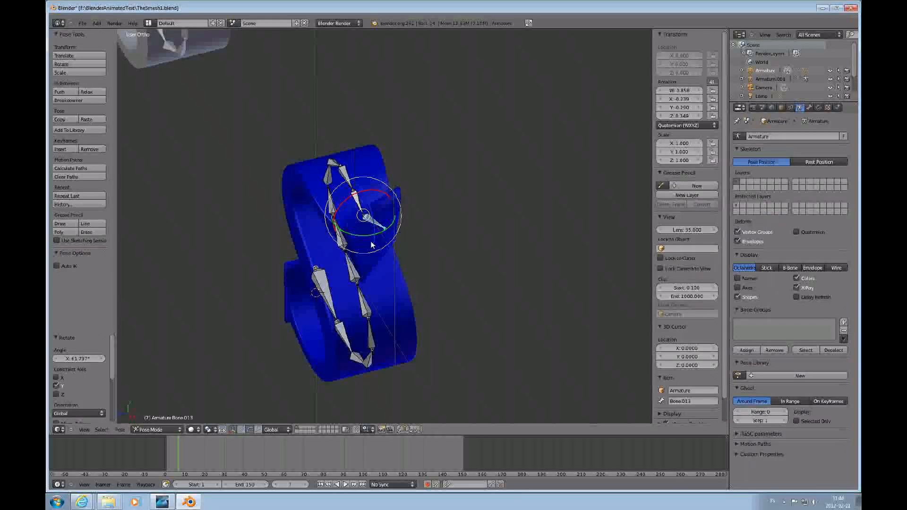
# Clear the rotation of the upper serif's end bone.
pyautogui.hotkey('alt', 'r')
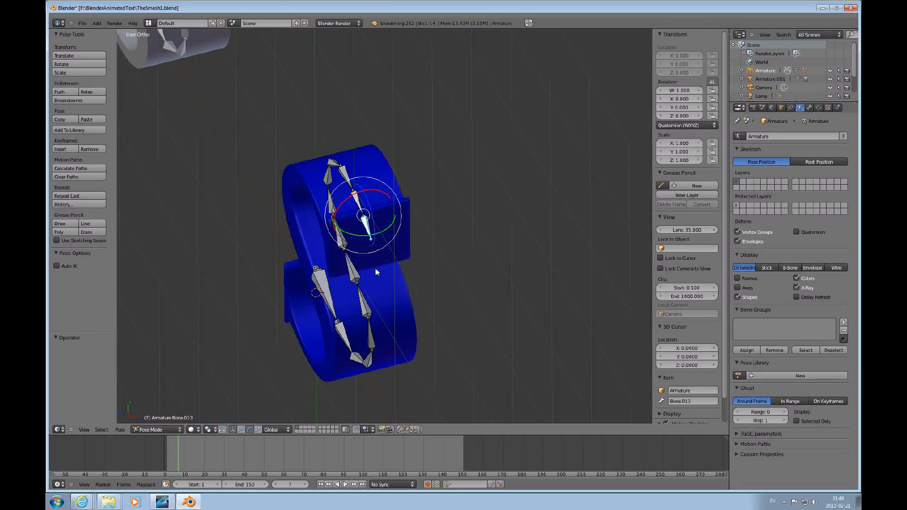
pyautogui.moveTo(377, 248); pyautogui.dragTo(400, 228, button='middle')
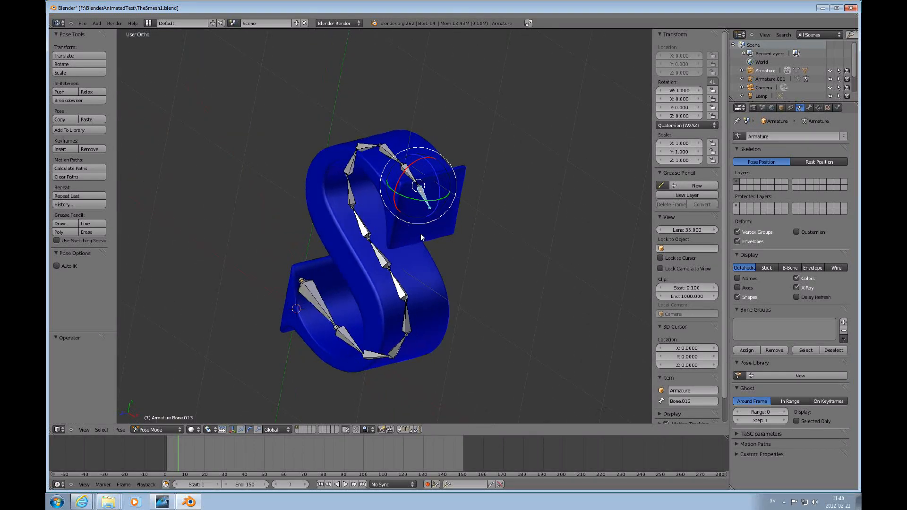
pyautogui.scroll(2, 422, 237)
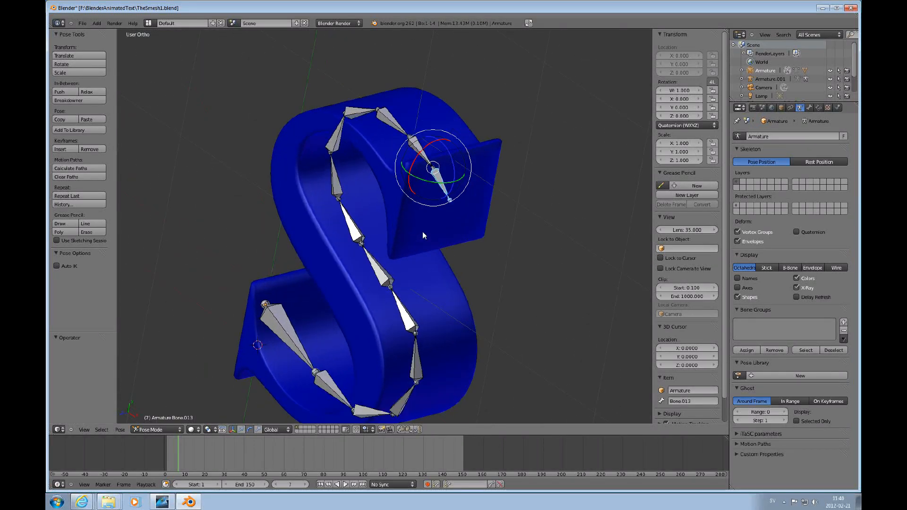
# Select the blue S mesh in Object Mode, restore the translate manipulator, and switch the mesh to Weight Paint mode.
pyautogui.click(180, 433)
pyautogui.rightClick(410, 213)
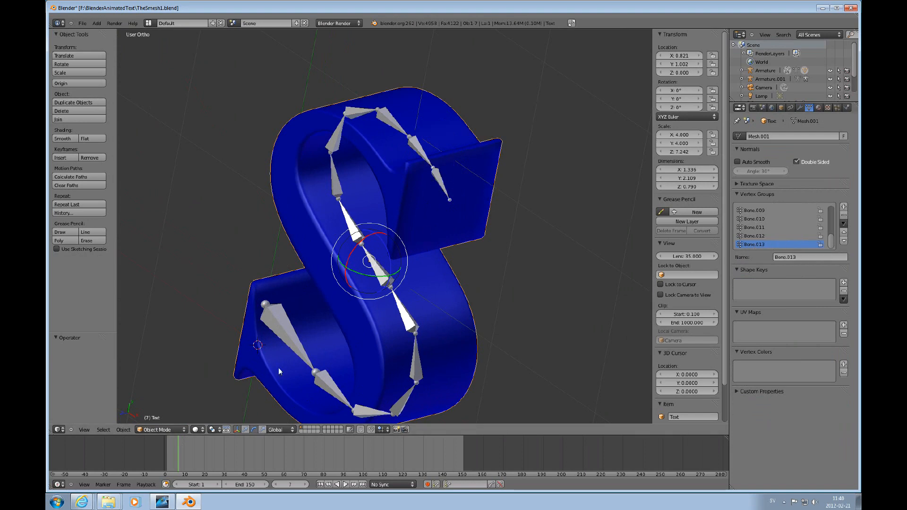
pyautogui.click(245, 430)
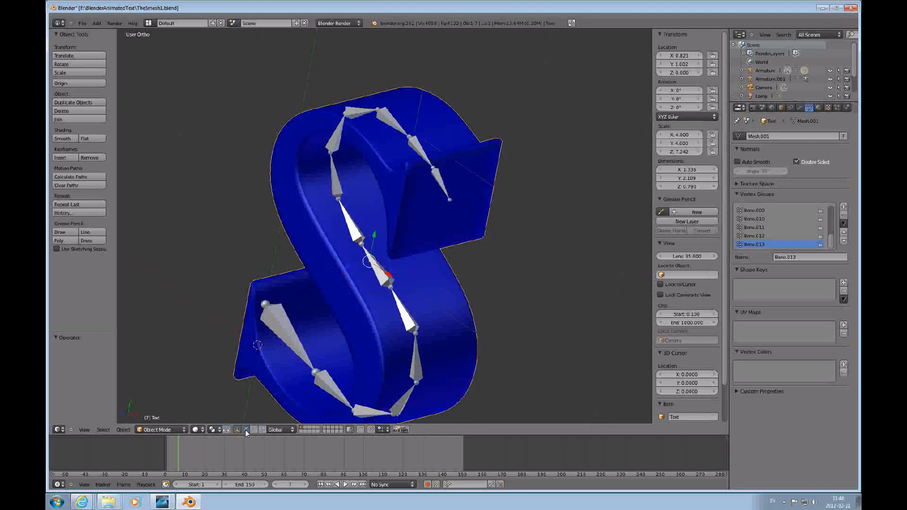
pyautogui.click(180, 430)
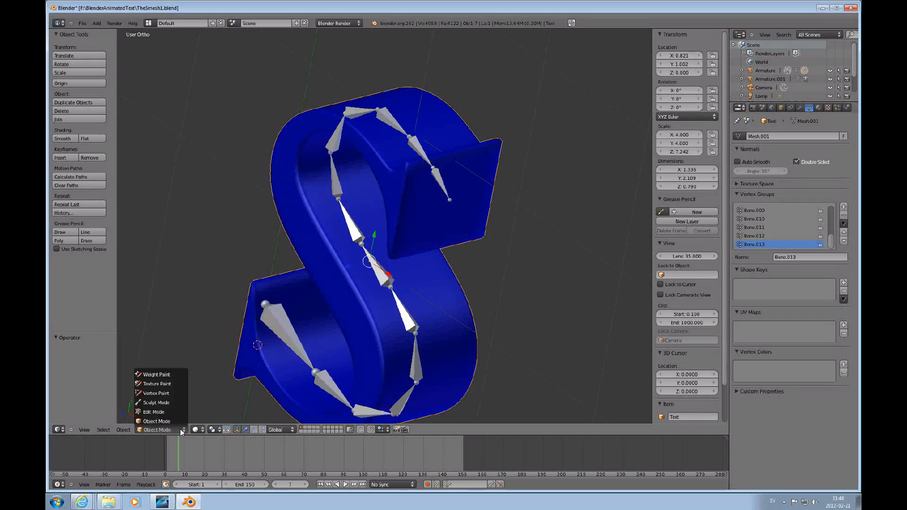
pyautogui.click(160, 375)
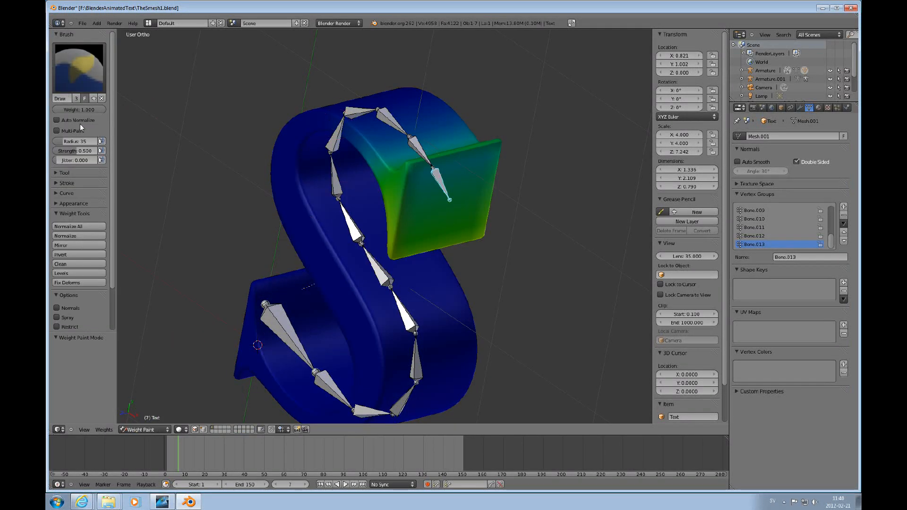
# Set the weight brush strength to 1.
pyautogui.click(76, 151)
pyautogui.write('1')
pyautogui.press('Return')
# Try painting Bone.013 weight 1 onto the upper serif's end face, and undo the strokes.
pyautogui.moveTo(418, 170); pyautogui.dragTo(412, 238)
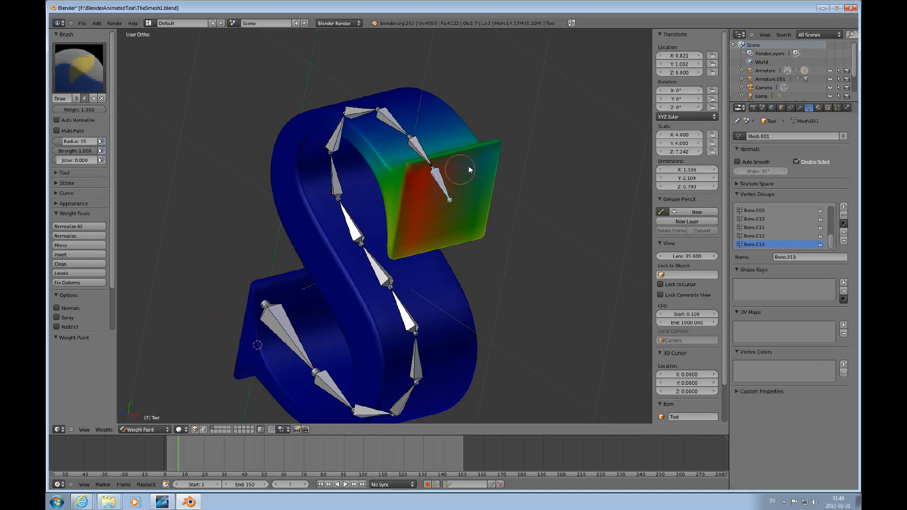
pyautogui.moveTo(498, 150)
pyautogui.mouseDown()
pyautogui.moveTo(444, 155)
pyautogui.moveTo(413, 187)
pyautogui.moveTo(412, 255)
pyautogui.moveTo(472, 239)
pyautogui.moveTo(486, 163)
pyautogui.mouseUp()
pyautogui.hotkey('ctrl', 'z')
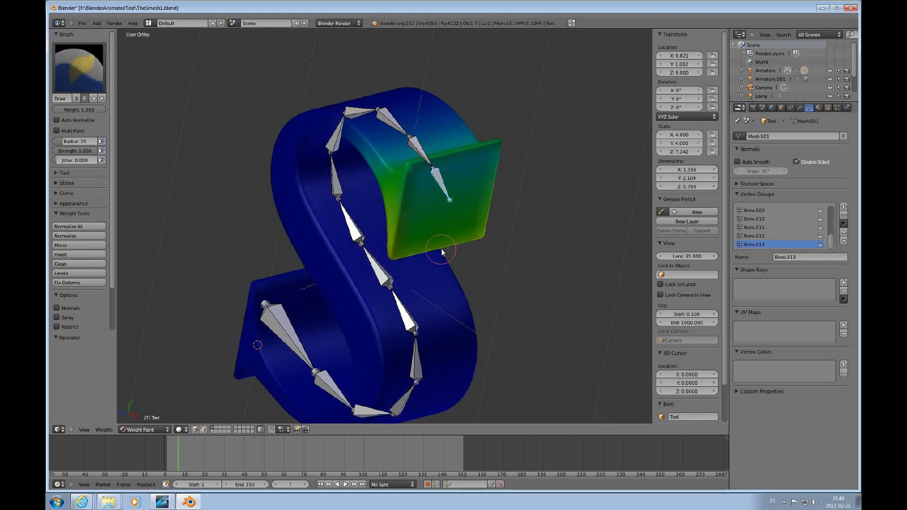
# Paint the whole end face of the upper serif with weight 1 for Bone.013.
pyautogui.moveTo(441, 249); pyautogui.dragTo(486, 163, button='middle')
pyautogui.moveTo(486, 163)
pyautogui.mouseDown()
pyautogui.moveTo(488, 172)
pyautogui.moveTo(532, 153)
pyautogui.mouseUp()
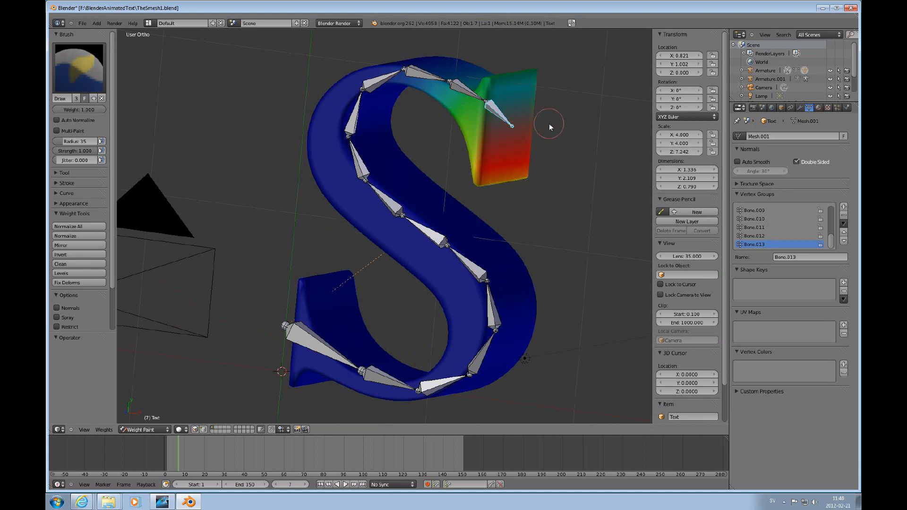
pyautogui.moveTo(502, 107)
pyautogui.mouseDown()
pyautogui.moveTo(537, 85)
pyautogui.moveTo(491, 89)
pyautogui.moveTo(489, 122)
pyautogui.mouseUp()
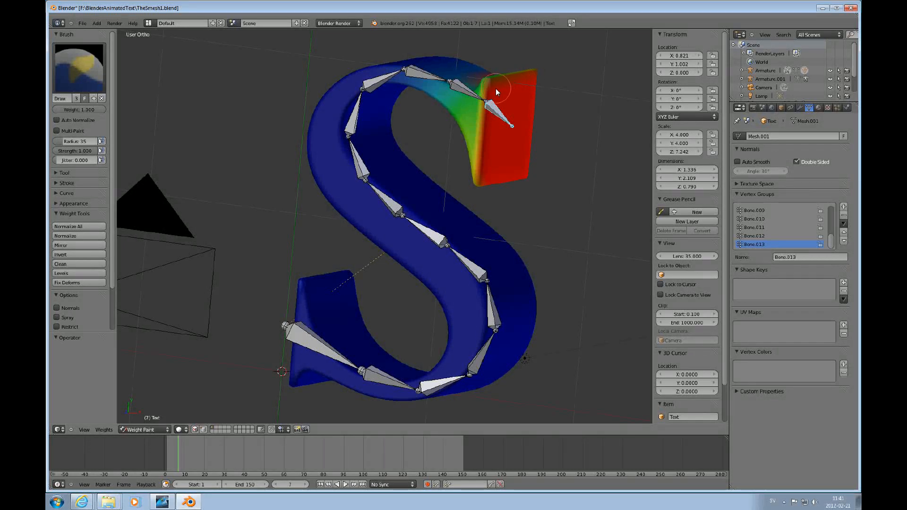
# Set the brush weight to 0.508 and paint a band across the top arc just above the upper serif.
pyautogui.moveTo(547, 110); pyautogui.dragTo(403, 245, button='middle')
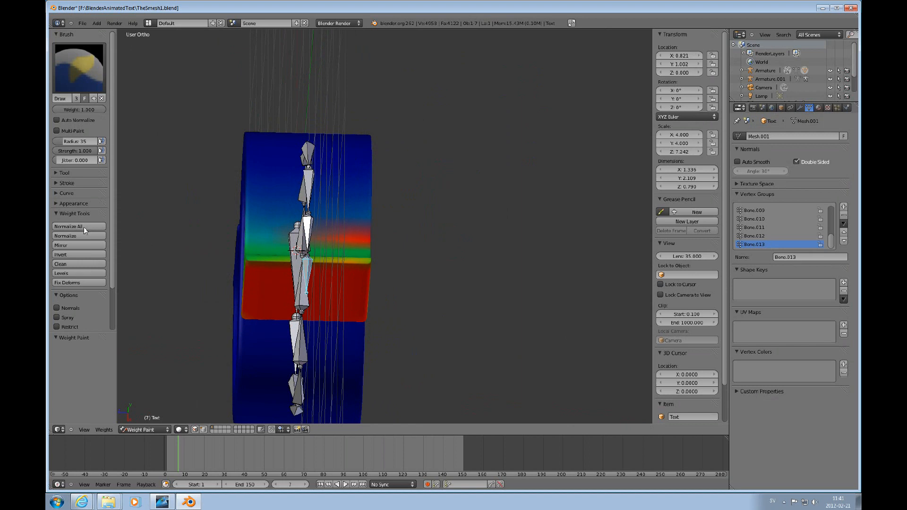
pyautogui.moveTo(100, 109); pyautogui.dragTo(81, 112)
pyautogui.moveTo(361, 234); pyautogui.dragTo(269, 238)
pyautogui.moveTo(430, 265)
pyautogui.mouseDown(button='middle')
pyautogui.moveTo(461, 255)
pyautogui.moveTo(531, 140)
pyautogui.moveTo(516, 132)
pyautogui.mouseUp(button='middle')
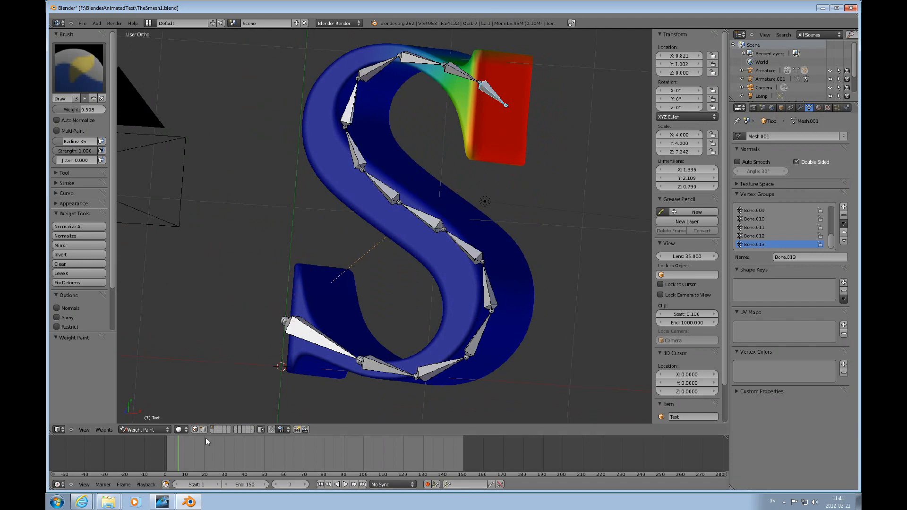
# Leave Weight Paint mode and select the blue S's armature at Bone.007 for posing.
pyautogui.click(169, 430)
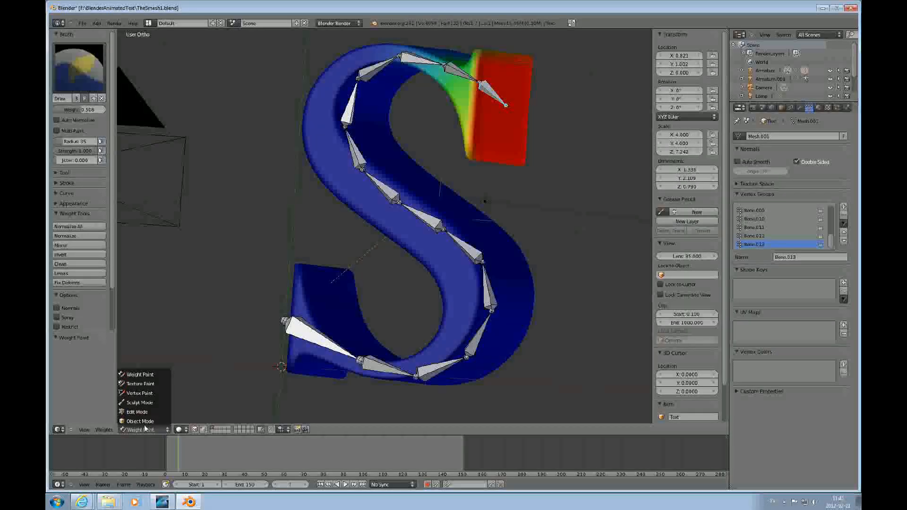
pyautogui.click(151, 417)
pyautogui.rightClick(386, 195)
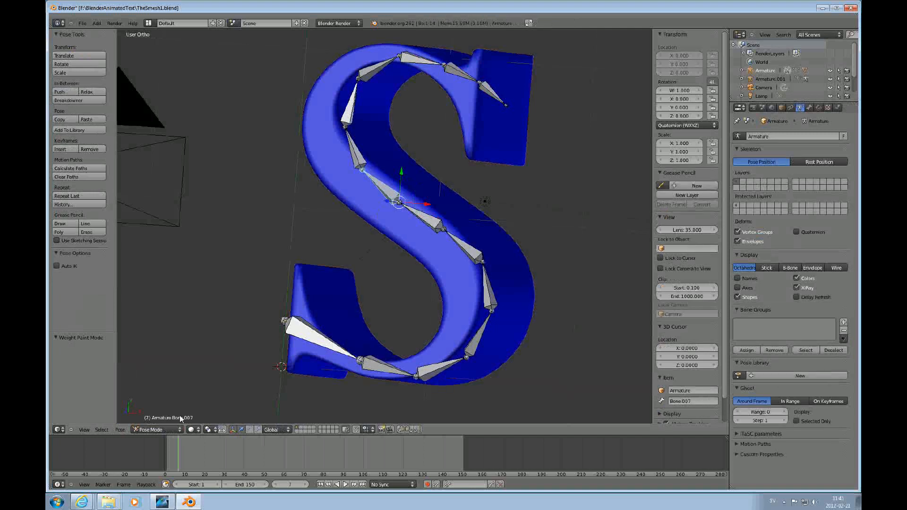
# Rotate the upper serif's tip bone, Bone.013, about 70° around the global Y axis to test its painted weights.
pyautogui.rightClick(505, 105)
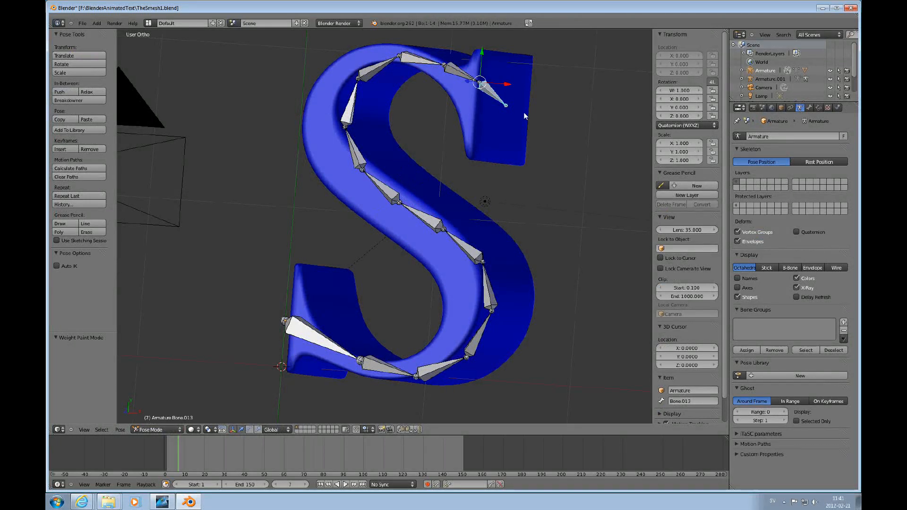
pyautogui.moveTo(524, 112); pyautogui.dragTo(385, 260, button='middle')
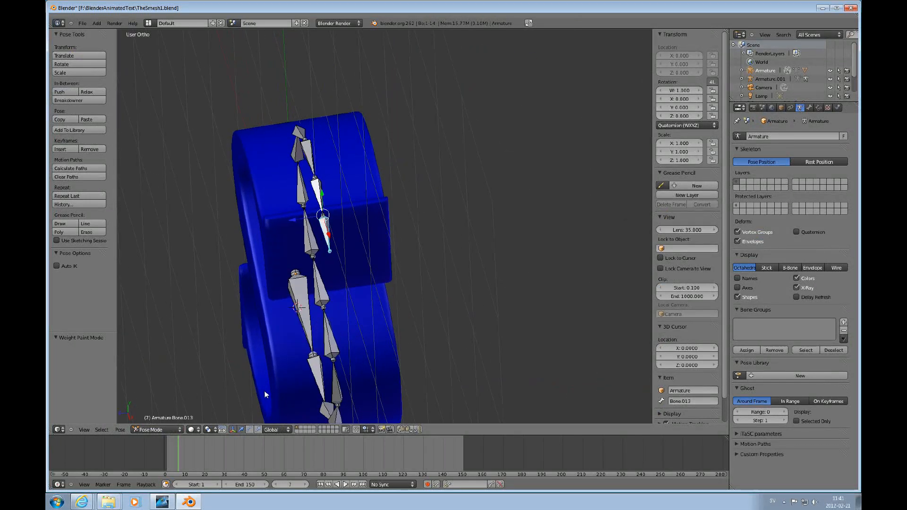
pyautogui.click(250, 429)
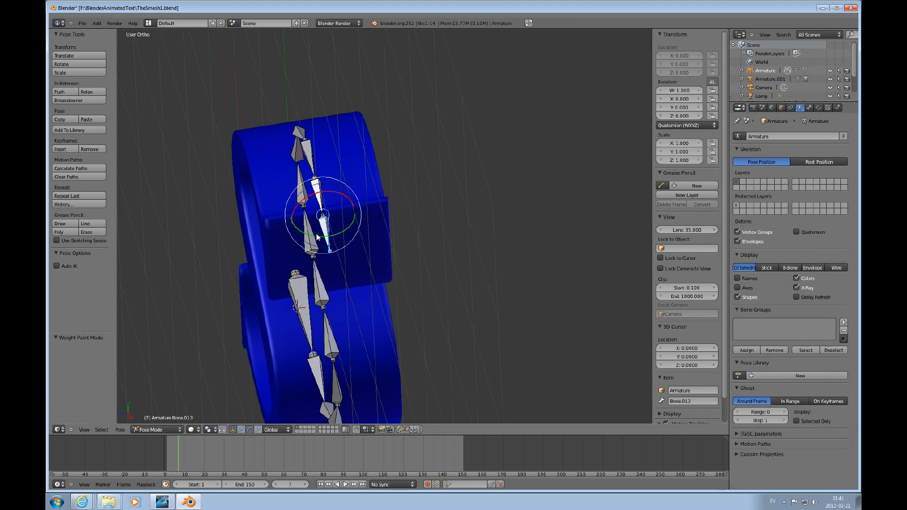
pyautogui.moveTo(313, 238); pyautogui.dragTo(340, 233)
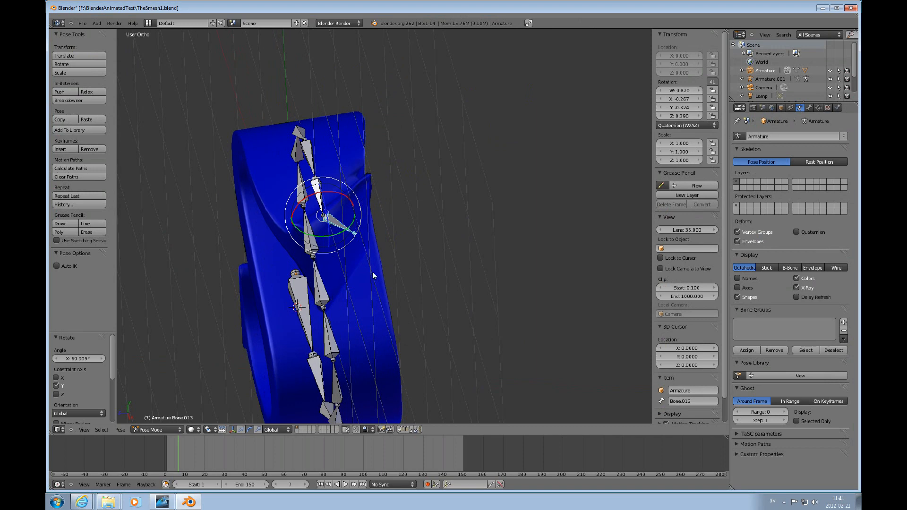
pyautogui.moveTo(373, 275); pyautogui.dragTo(398, 301, button='middle')
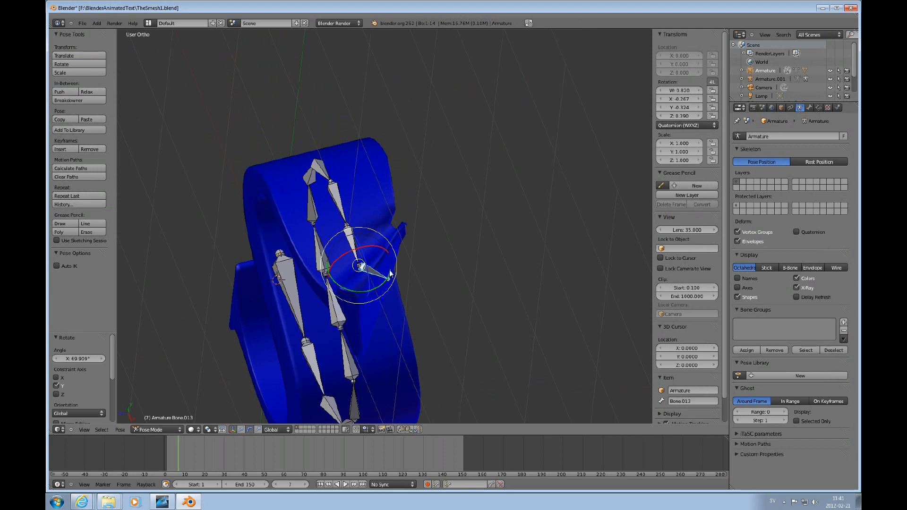
# Swing Bone.013 about -114° and about 88° around the global Y axis to test the serif, and clear its rotation.
pyautogui.moveTo(390, 278); pyautogui.dragTo(339, 299)
pyautogui.moveTo(339, 299); pyautogui.dragTo(498, 312, button='middle')
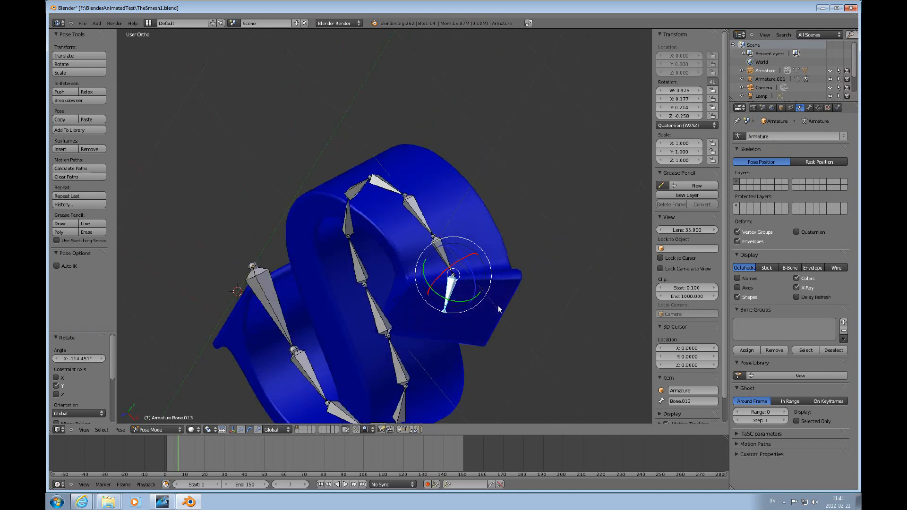
pyautogui.moveTo(448, 303); pyautogui.dragTo(488, 300)
pyautogui.moveTo(488, 299); pyautogui.dragTo(384, 299, button='middle')
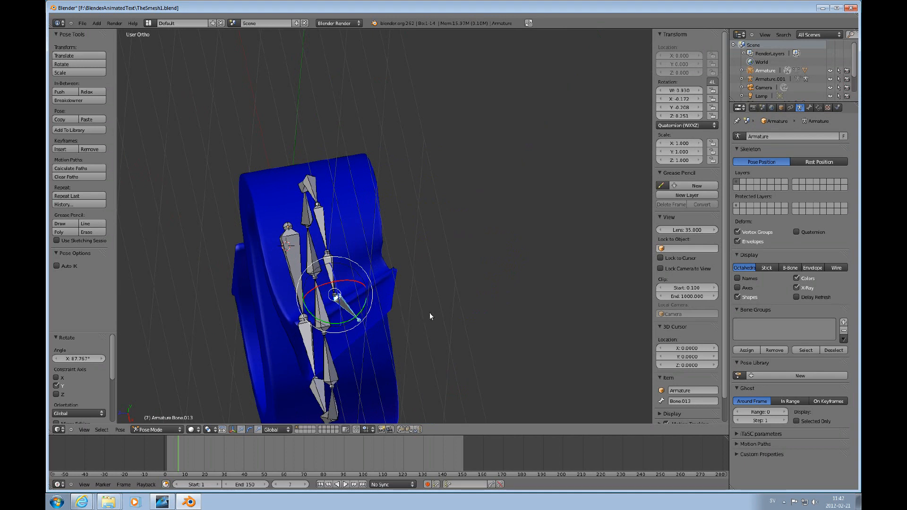
pyautogui.press('KP_7')
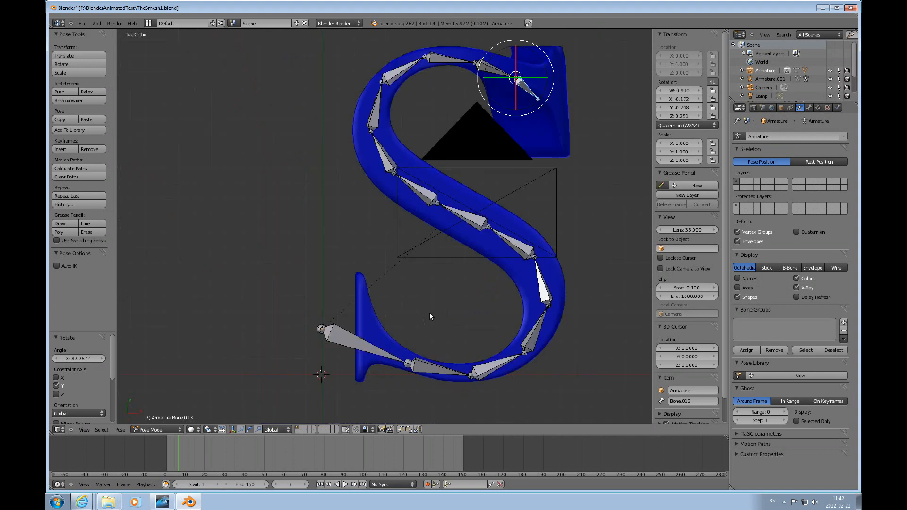
pyautogui.hotkey('alt', 'r')
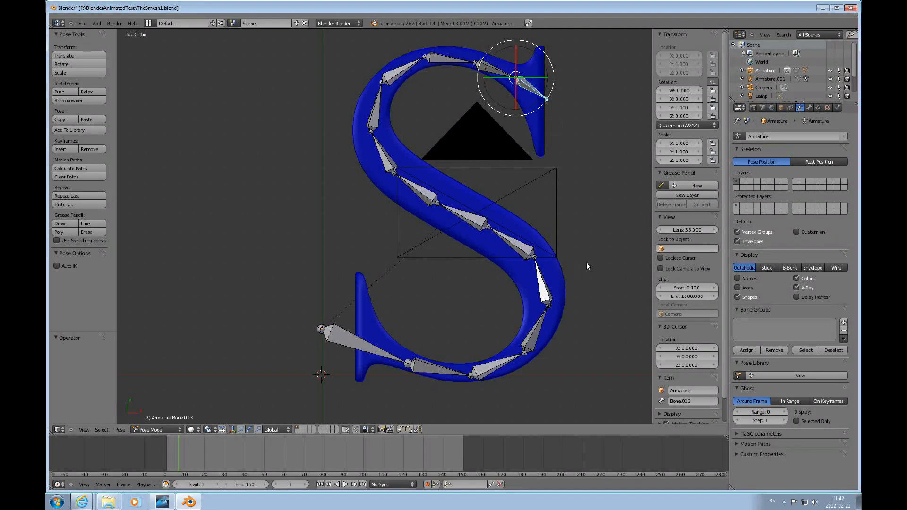
# Create a new pose library for the blue S's armature and switch back to the translate manipulator.
pyautogui.scroll(-7, 517, 273)
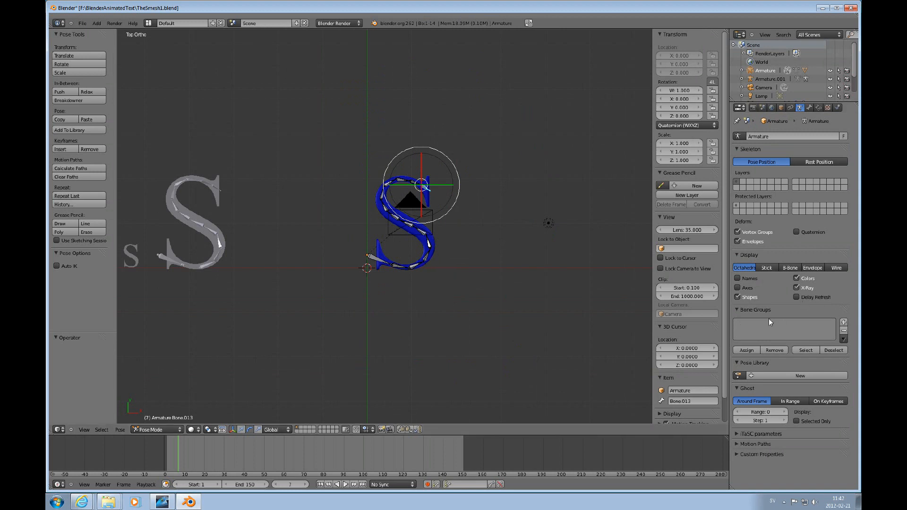
pyautogui.click(782, 375)
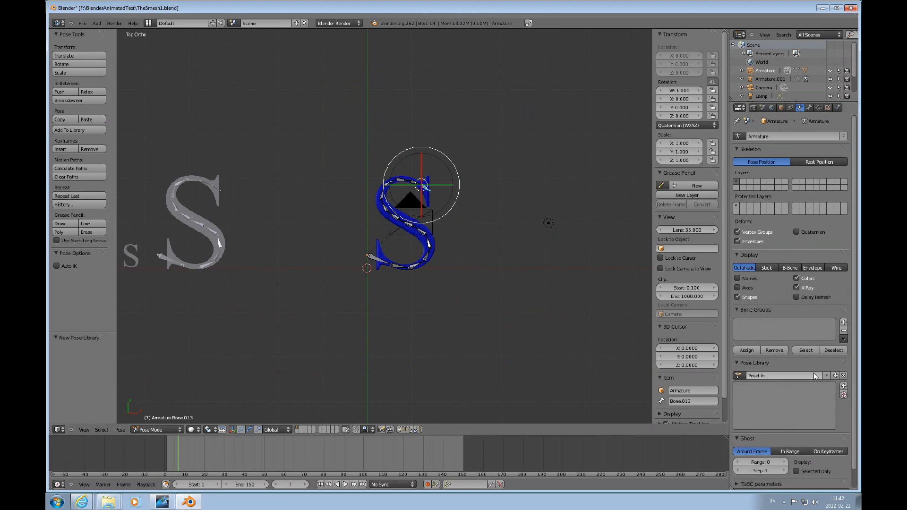
pyautogui.keyDown('ctrl'); pyautogui.scroll(2, 542, 265); pyautogui.keyUp('ctrl')
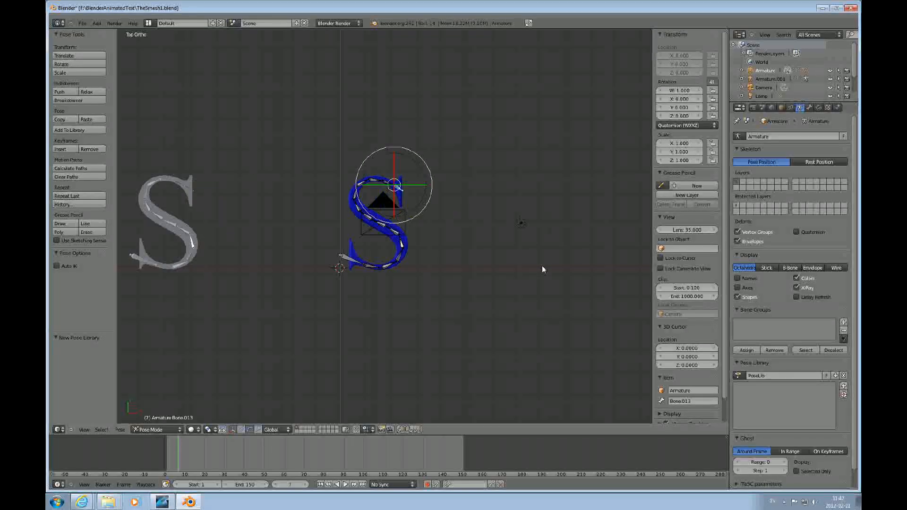
pyautogui.keyDown('ctrl'); pyautogui.scroll(-4, 542, 265); pyautogui.keyUp('ctrl')
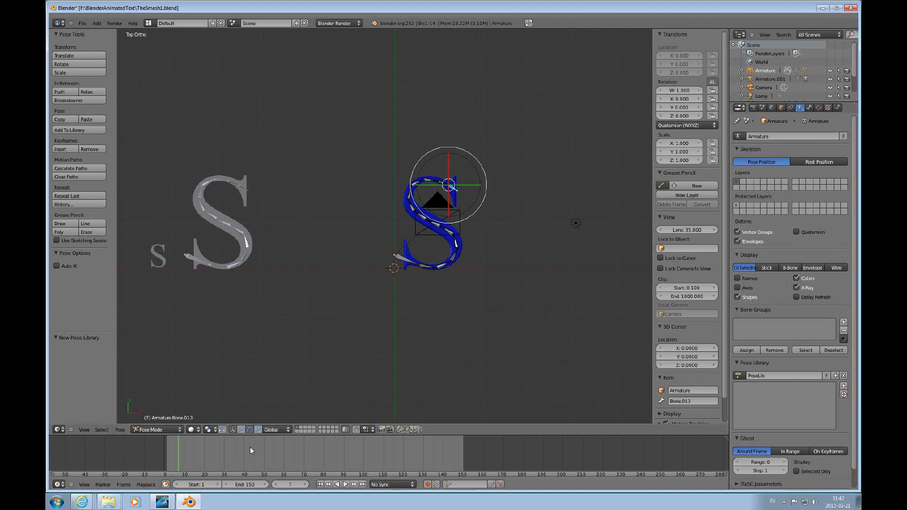
pyautogui.click(241, 429)
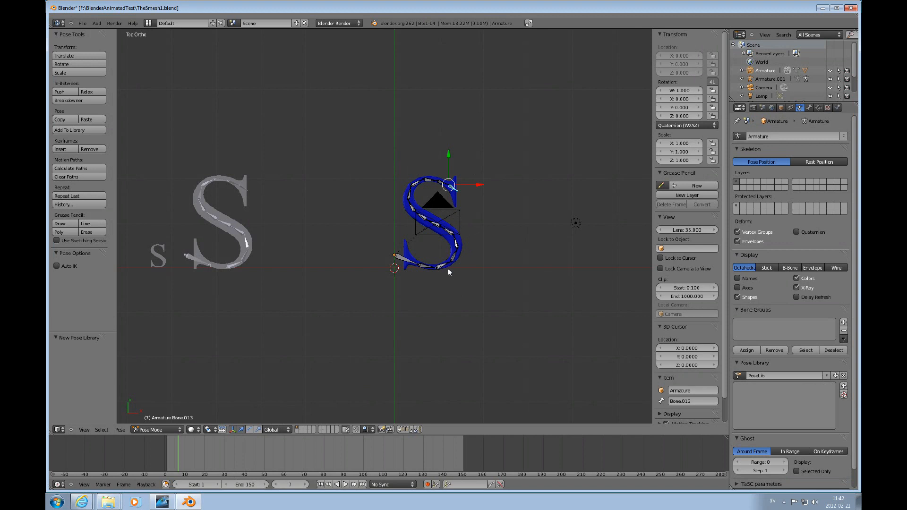
# Select all bones of the blue S and add their current pose to the pose library under the name Start.
pyautogui.press('a')
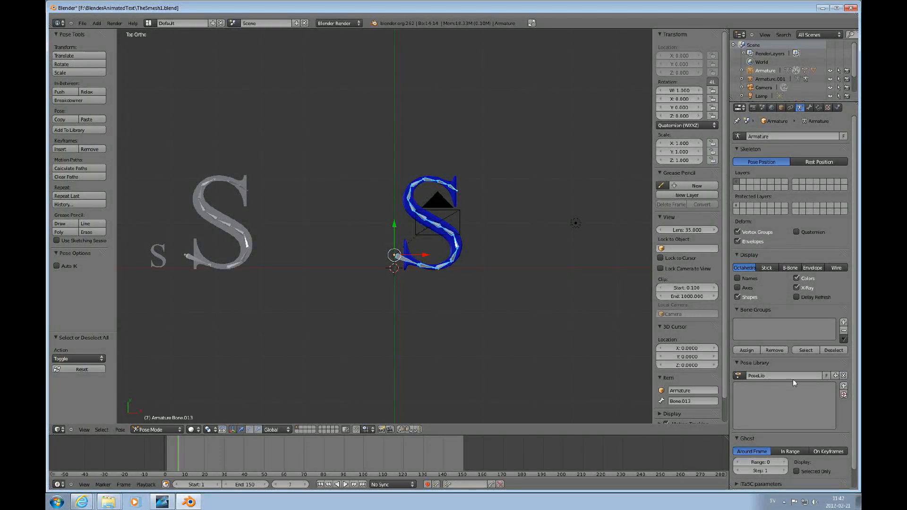
pyautogui.click(843, 386)
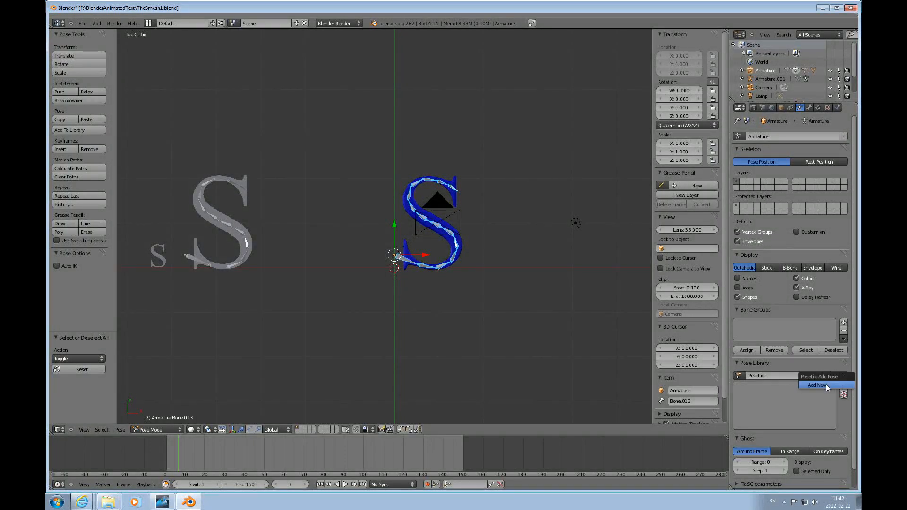
pyautogui.click(827, 385)
pyautogui.click(817, 438)
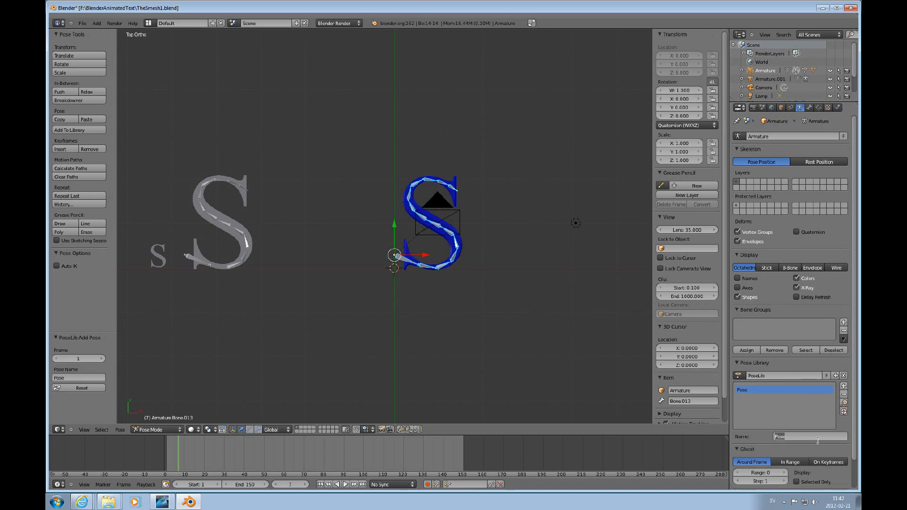
pyautogui.write('Start')
pyautogui.press('Return')
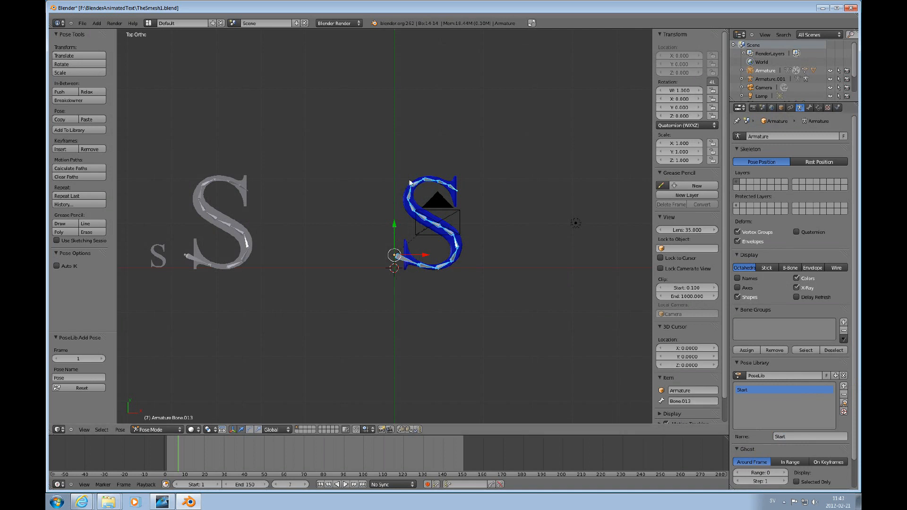
# Compare the armature's Rest Position with its Pose Position, and set the current frame to 1.
pyautogui.click(813, 159)
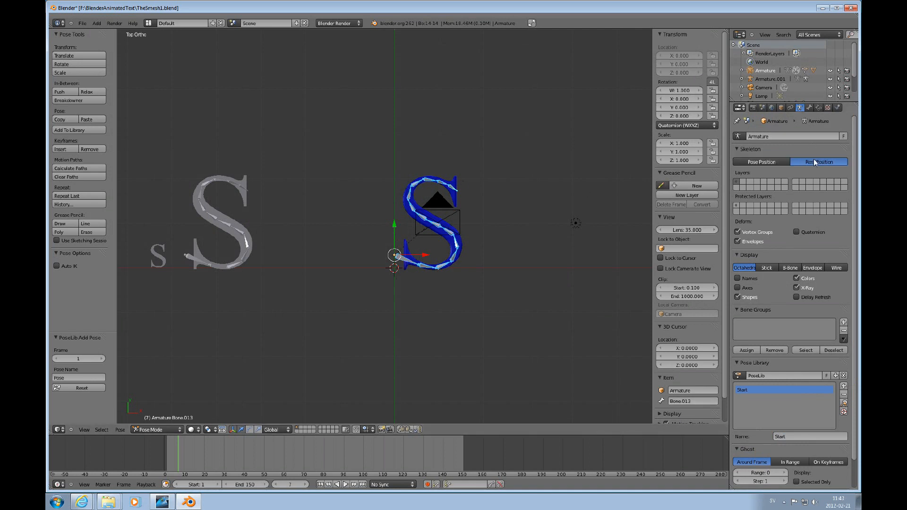
pyautogui.click(764, 159)
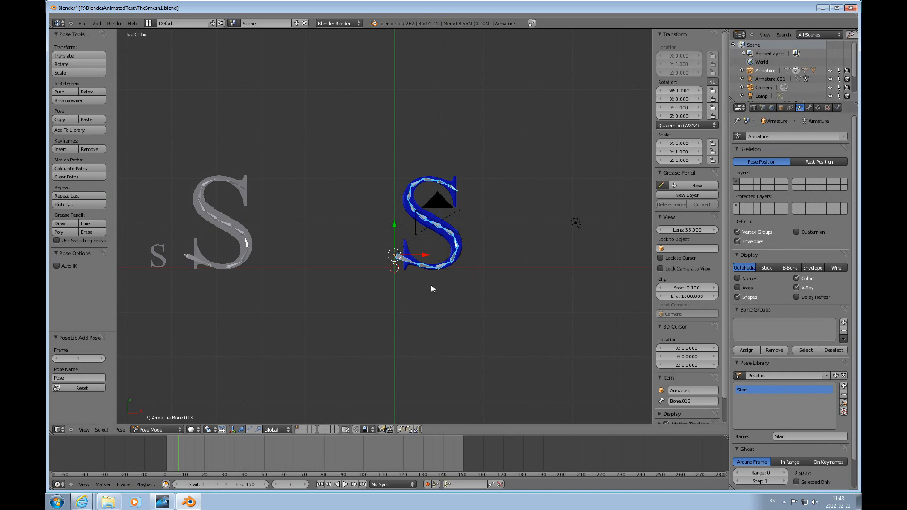
pyautogui.click(166, 461)
# Rotate Bone.001 about 5° and Bone.002 about 9° counterclockwise in the blue S's bottom curve.
pyautogui.rightClick(429, 269)
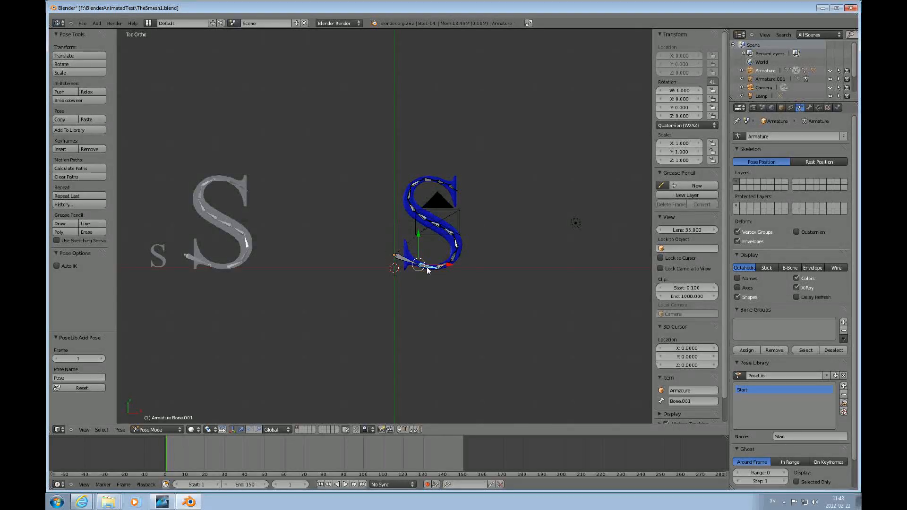
pyautogui.scroll(2, 444, 273)
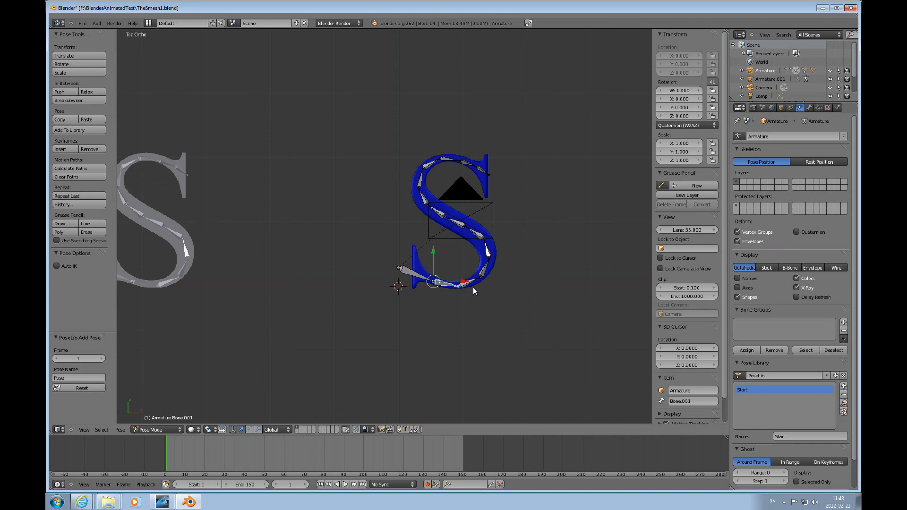
pyautogui.press('r')
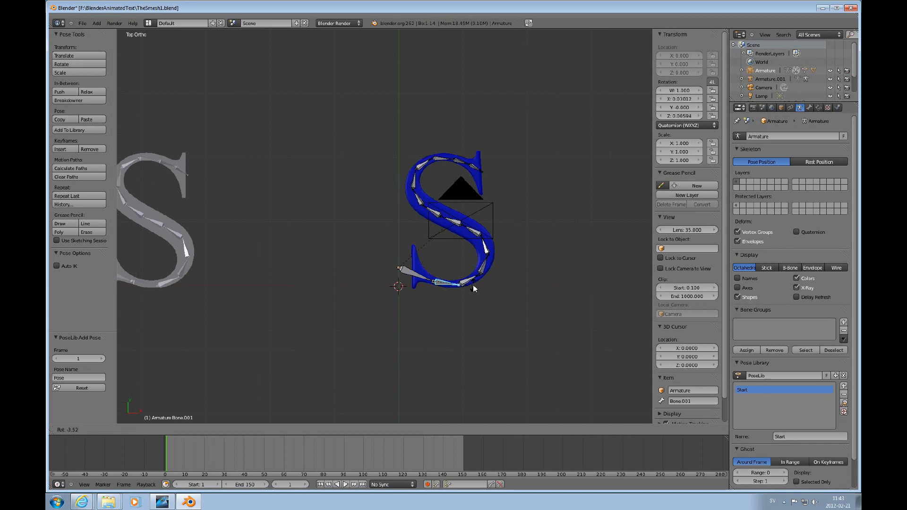
pyautogui.click(472, 283)
pyautogui.rightClick(469, 280)
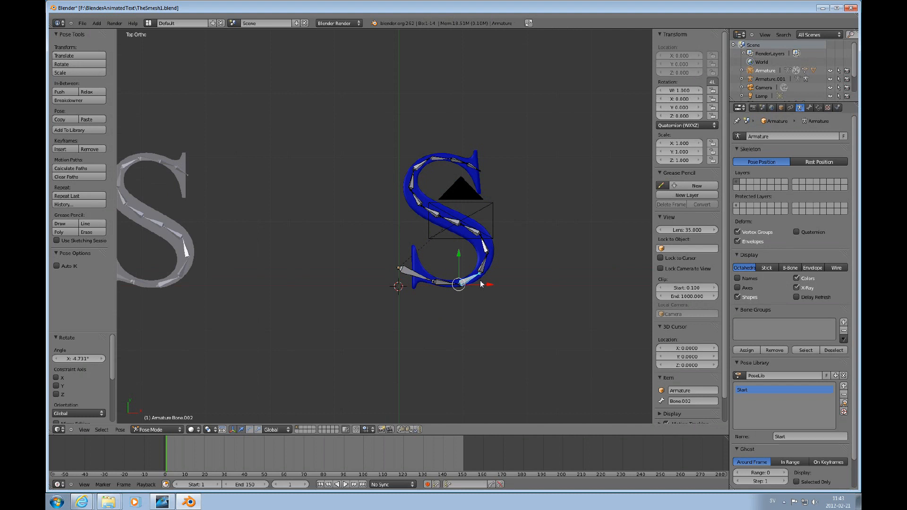
pyautogui.press('r')
pyautogui.click(480, 277)
# Rotate Bone.003 about 8° counterclockwise and Bone.004 about 37° clockwise to steepen the S's diagonal.
pyautogui.rightClick(478, 270)
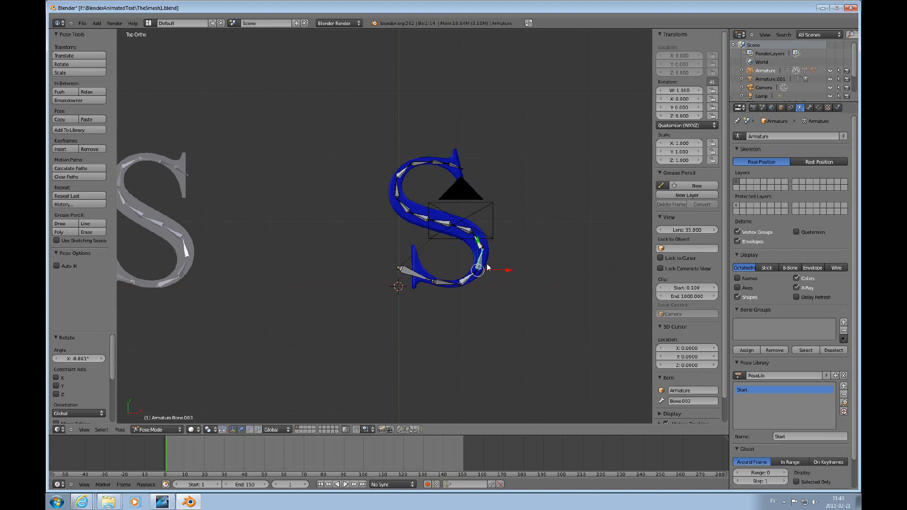
pyautogui.press('r')
pyautogui.click(486, 259)
pyautogui.rightClick(480, 243)
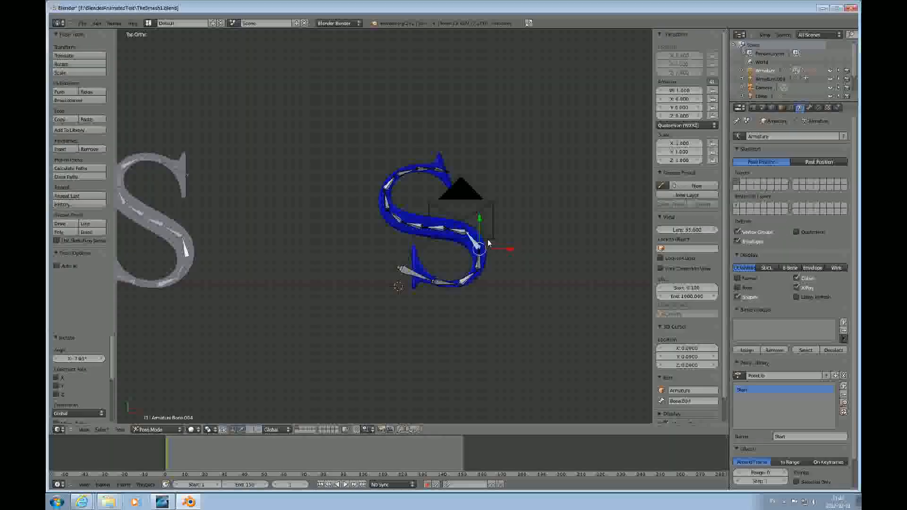
pyautogui.press('r')
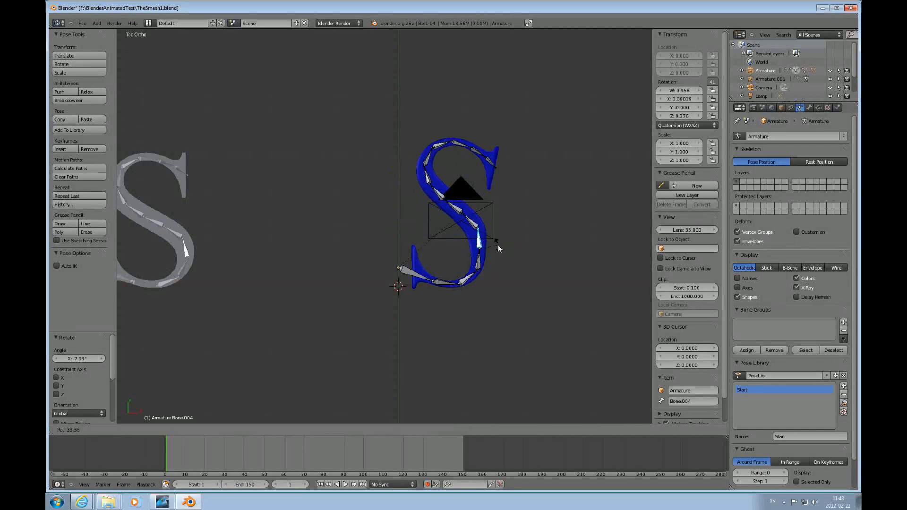
pyautogui.click(485, 239)
# Rotate Bone.005 about 18° and Bone.006 about 10° clockwise to straighten the S's diagonal further.
pyautogui.rightClick(479, 229)
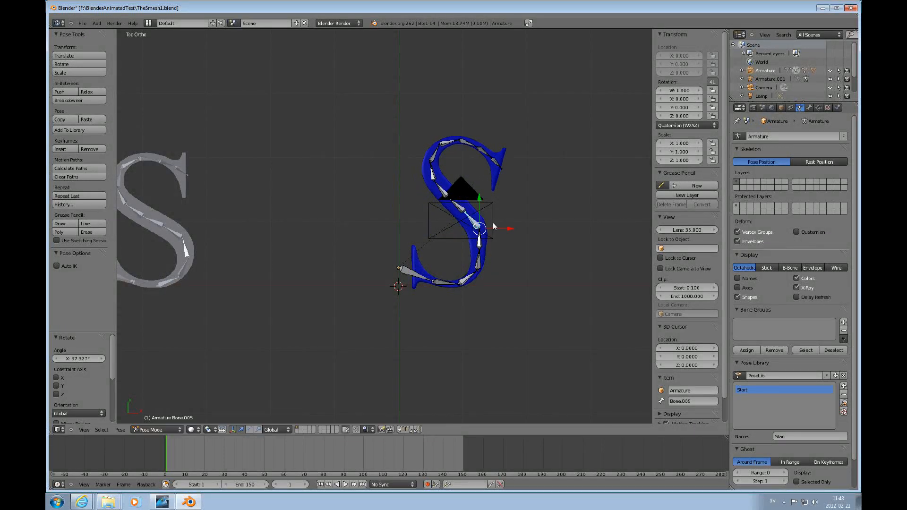
pyautogui.press('r')
pyautogui.click(500, 226)
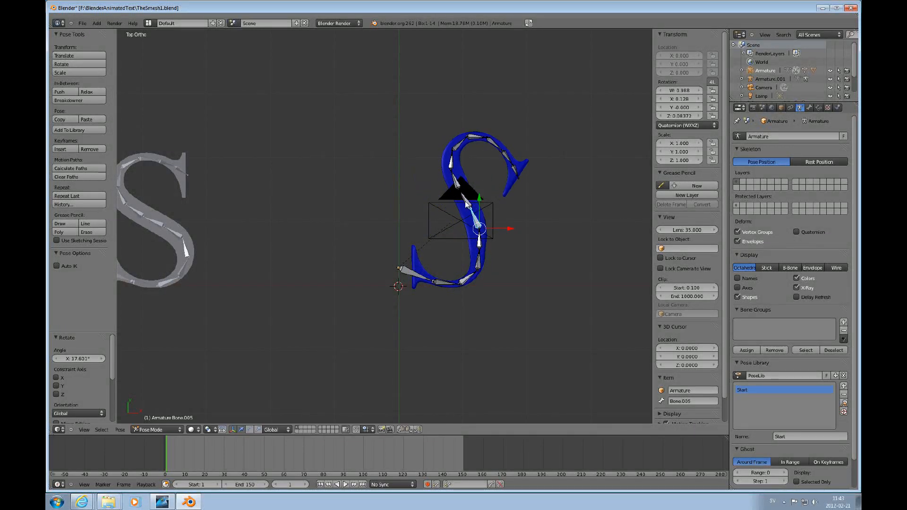
pyautogui.rightClick(465, 200)
pyautogui.press('r')
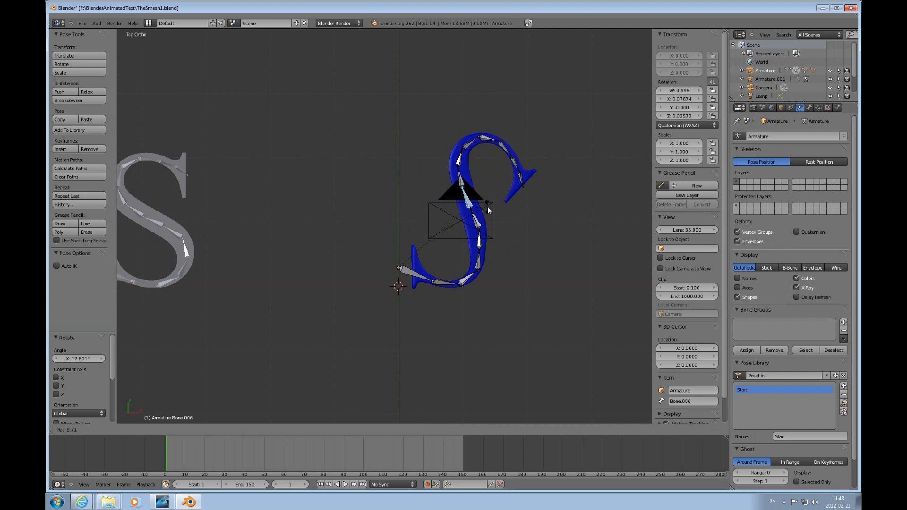
pyautogui.click(488, 207)
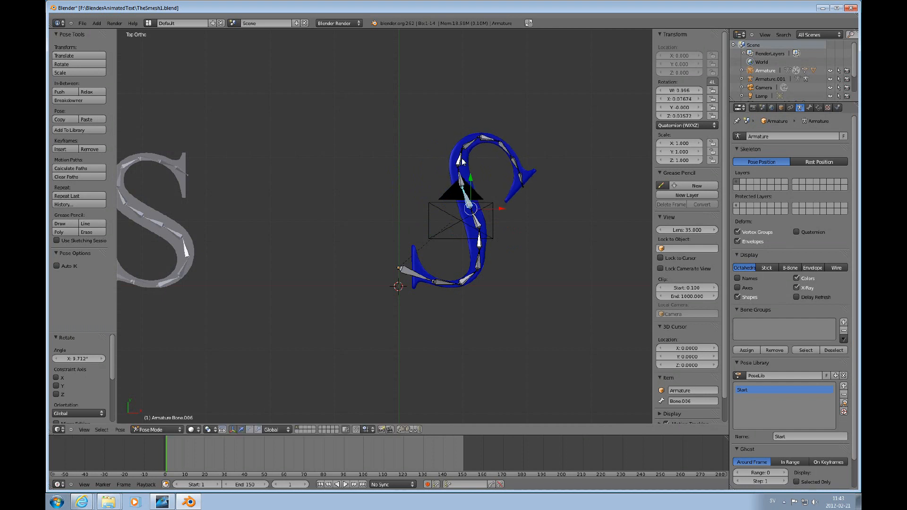
# Rotate Bone.008 about 17° and Bone.009 about 32° counterclockwise to extend the upper curve upward.
pyautogui.rightClick(463, 162)
pyautogui.press('r')
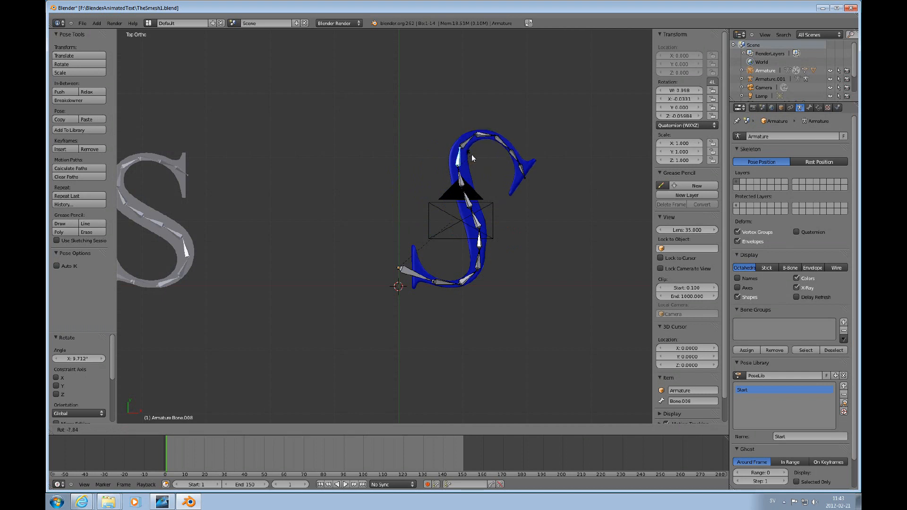
pyautogui.click(465, 145)
pyautogui.rightClick(465, 145)
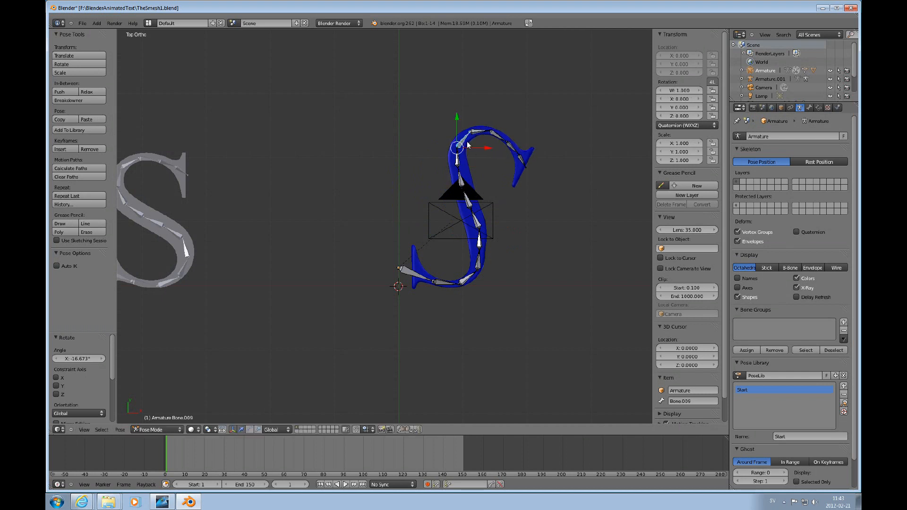
pyautogui.write('r-30')
pyautogui.click(465, 135)
# Rotate Bone.010 about 25° counterclockwise to open up the S's top arc.
pyautogui.rightClick(467, 125)
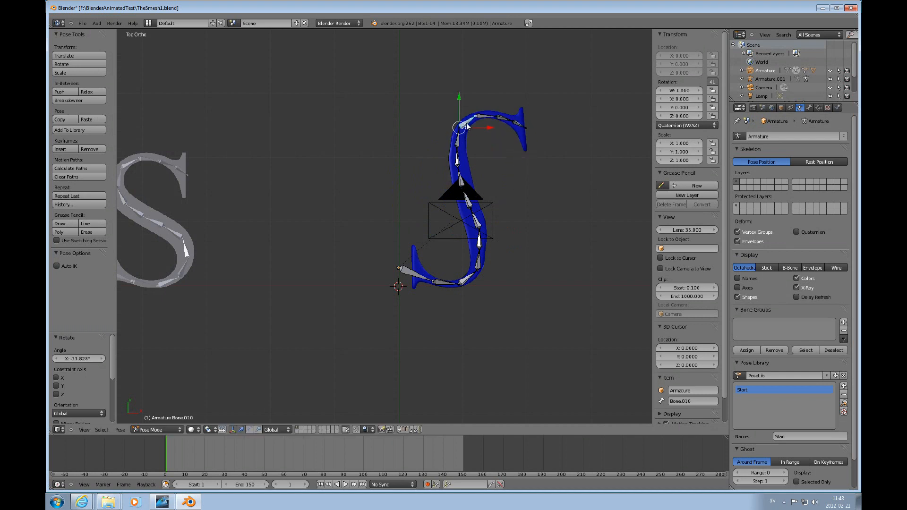
pyautogui.press('r')
pyautogui.click(475, 116)
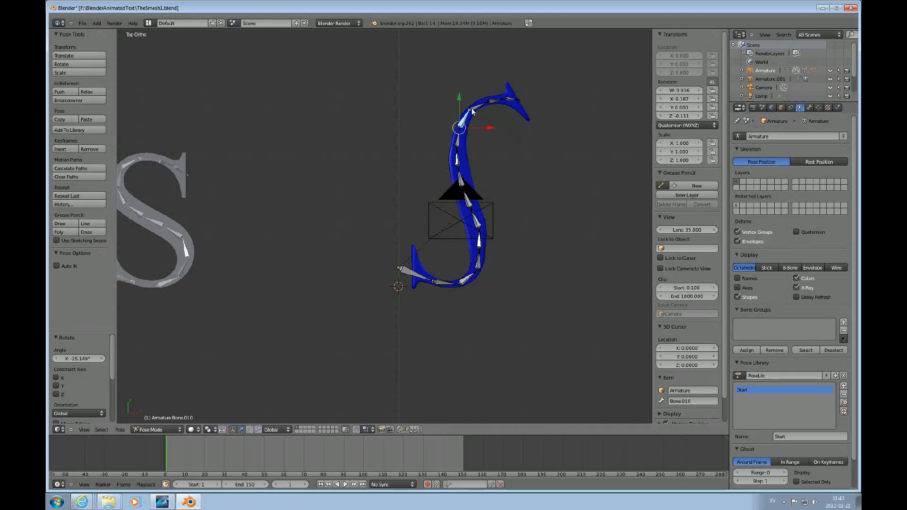
# Rotate Bone.011 about 38° counterclockwise to stretch the tip of the blue S upward.
pyautogui.rightClick(479, 112)
pyautogui.press('r')
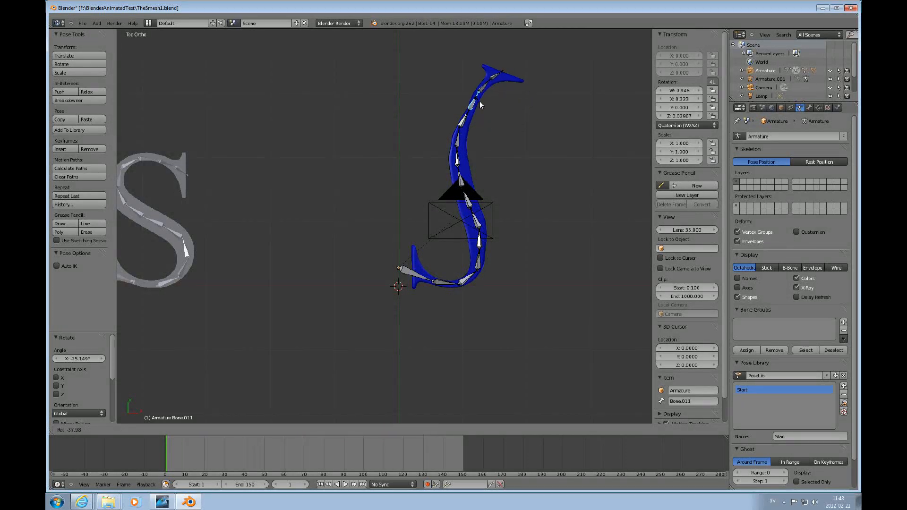
pyautogui.click(482, 92)
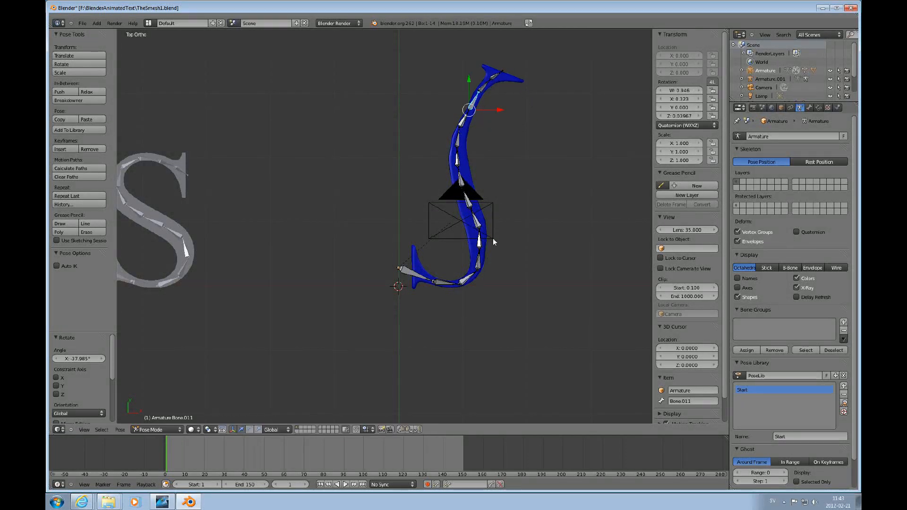
# Add the current pose of all bones to the pose library as a new pose named StretchUp.
pyautogui.press('a')
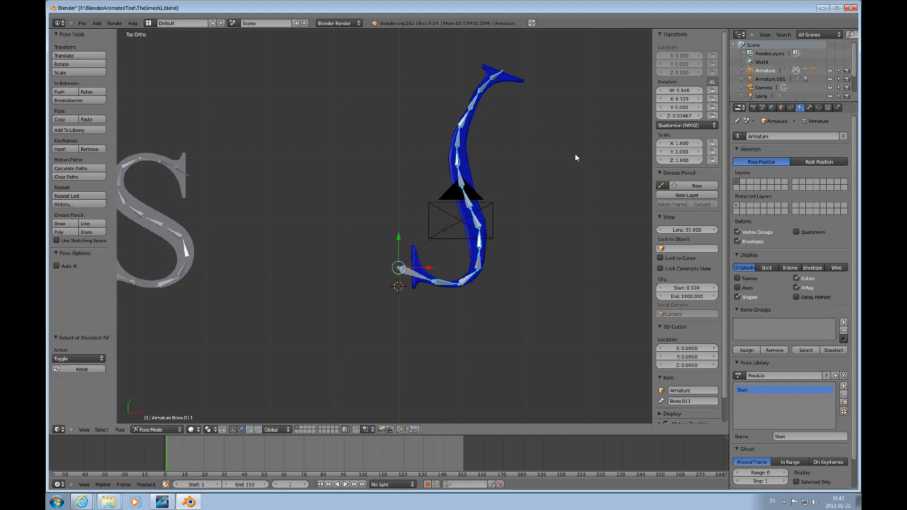
pyautogui.click(843, 386)
pyautogui.click(803, 387)
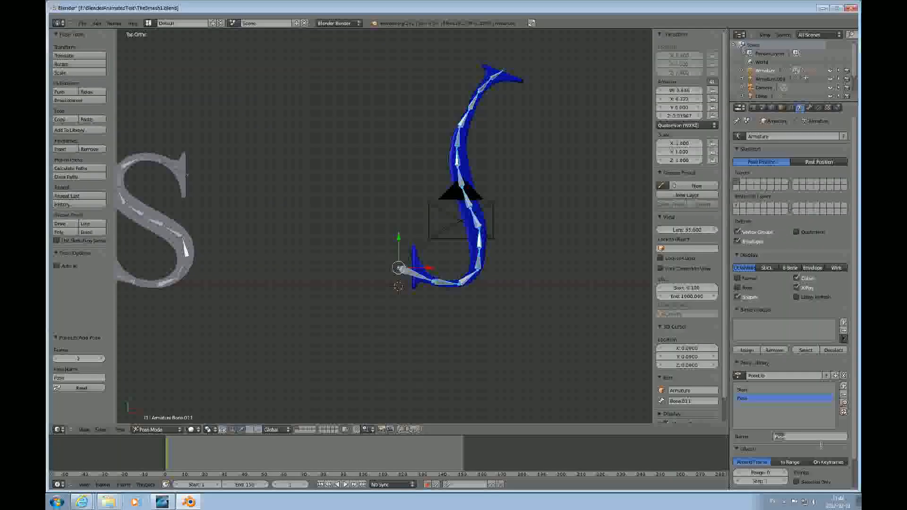
pyautogui.write('Stre')
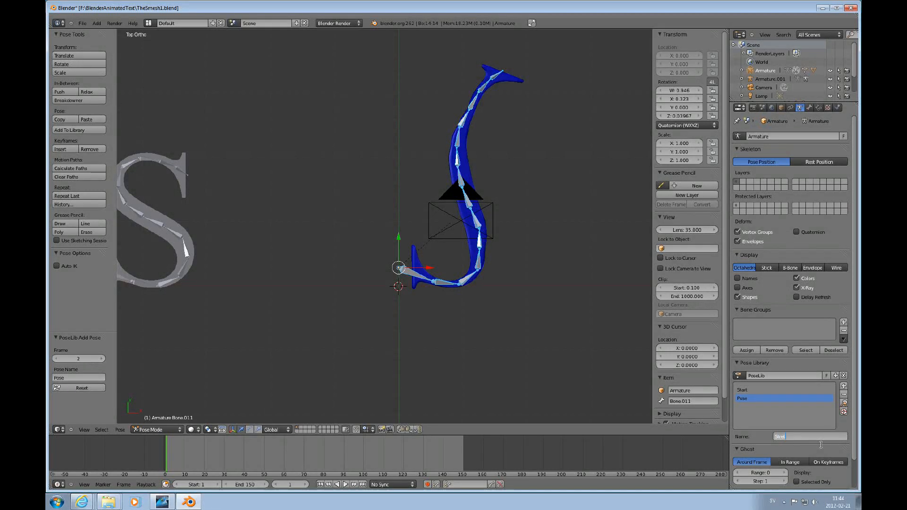
pyautogui.write('tchUp')
pyautogui.press('Return')
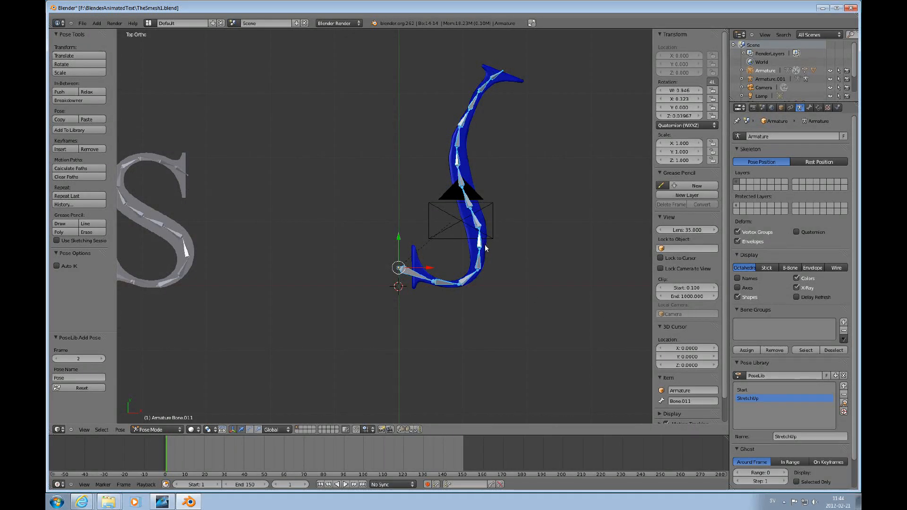
# Rotate Bone.003 about 41° and Bone.004 about 6° clockwise to lean the blue S forward.
pyautogui.rightClick(484, 264)
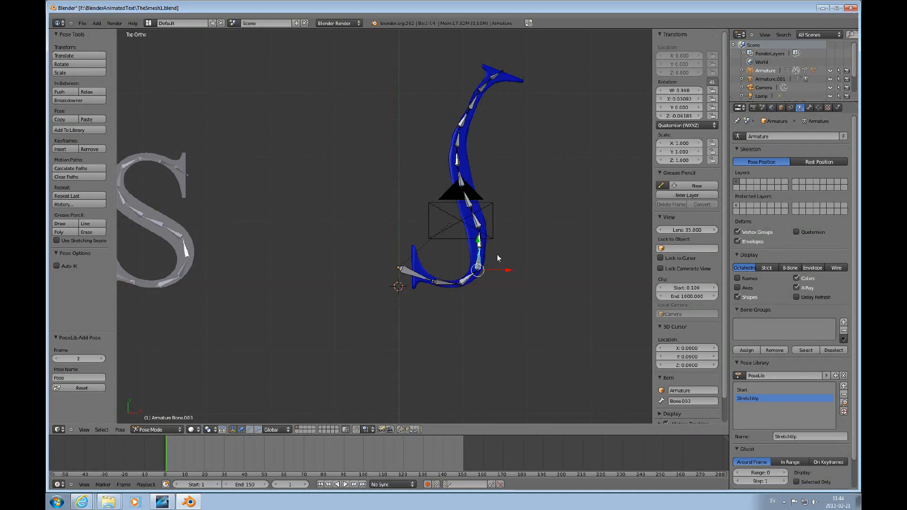
pyautogui.press('r')
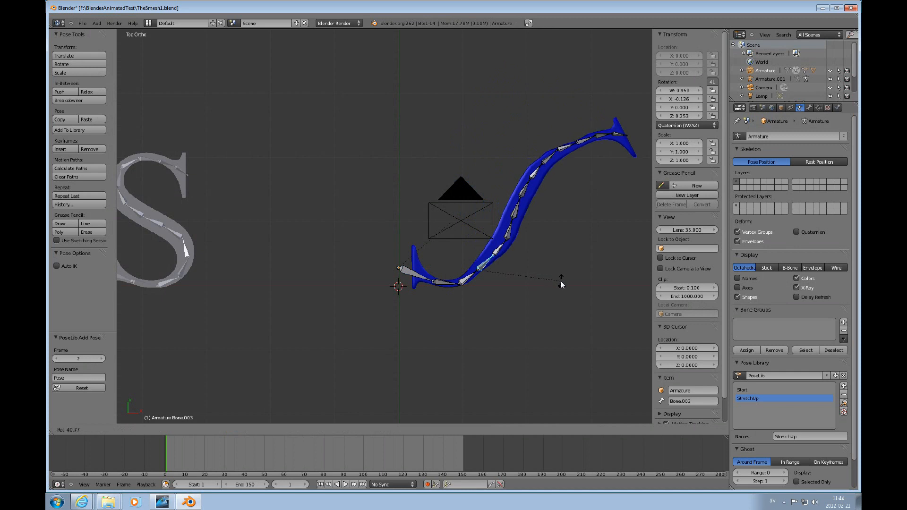
pyautogui.click(563, 285)
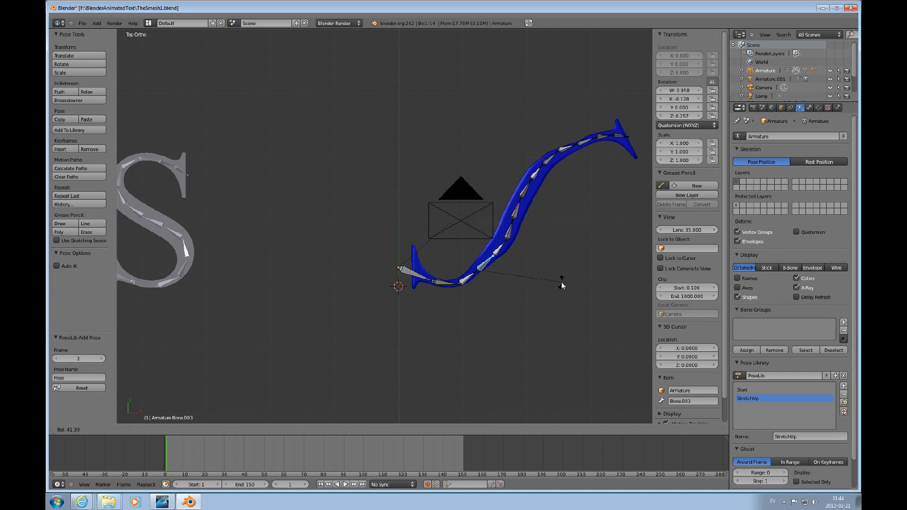
pyautogui.rightClick(500, 253)
pyautogui.press('r')
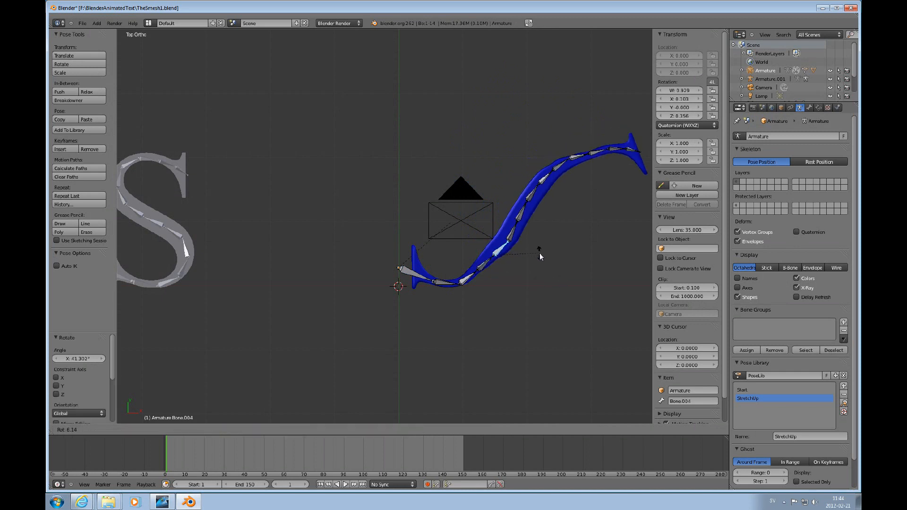
pyautogui.click(540, 252)
# Rotate Bone.005 about 30° clockwise to bend the upper part of the S further forward.
pyautogui.rightClick(517, 238)
pyautogui.press('r')
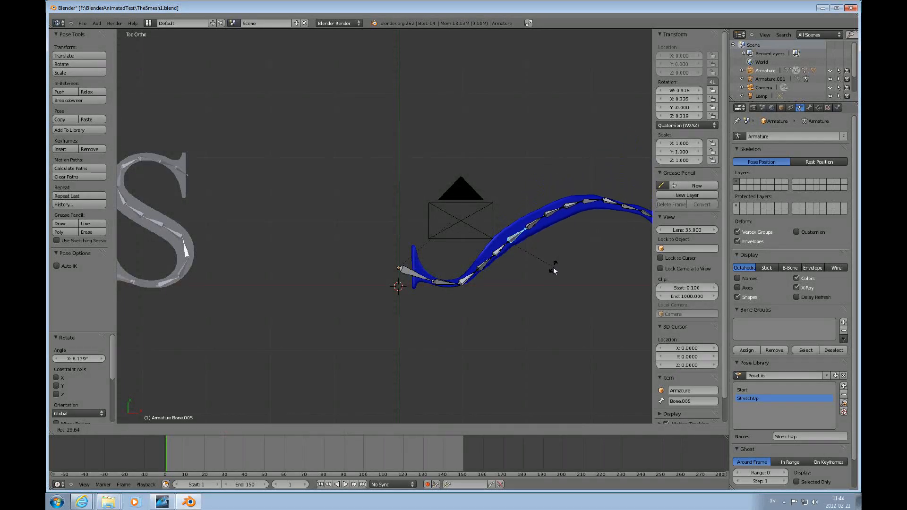
pyautogui.click(539, 252)
pyautogui.scroll(-4, 544, 241)
pyautogui.scroll(3, 537, 236)
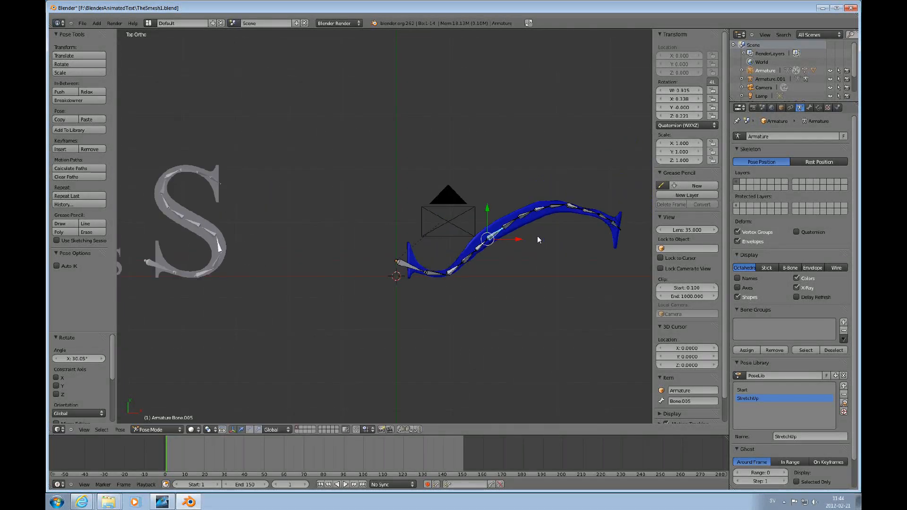
# Add the forward-leaning pose of all bones to the pose library as a new pose.
pyautogui.rightClick(615, 225)
pyautogui.press('a')
pyautogui.press('a')
pyautogui.press('a')
pyautogui.press('a')
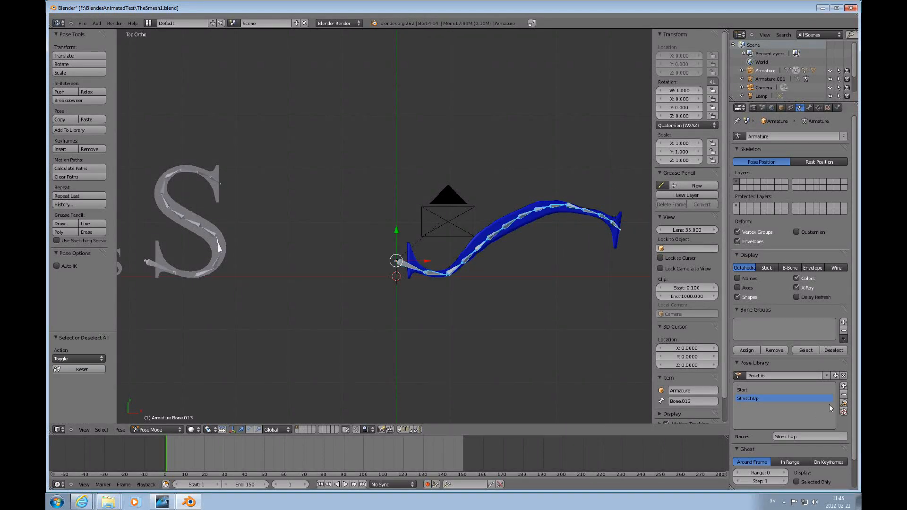
pyautogui.click(844, 386)
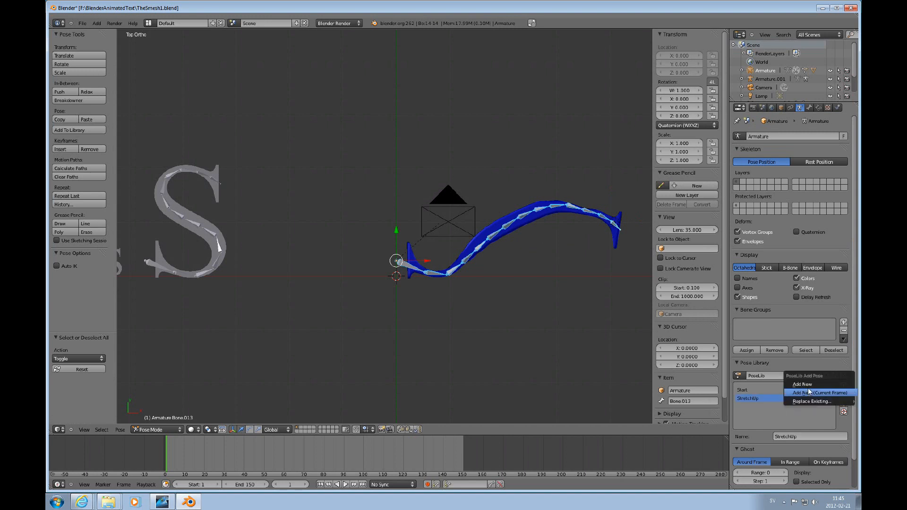
pyautogui.click(809, 385)
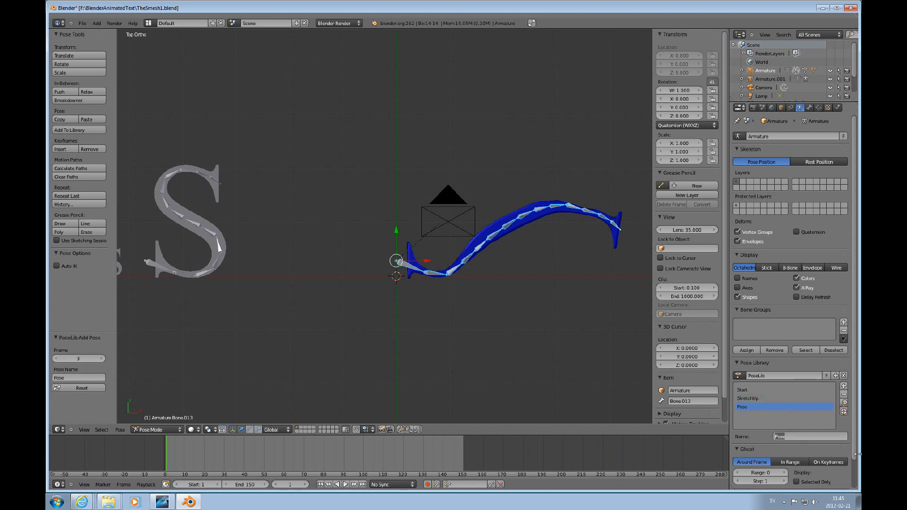
# Name the newly added pose StretchForward.
pyautogui.write('Stre')
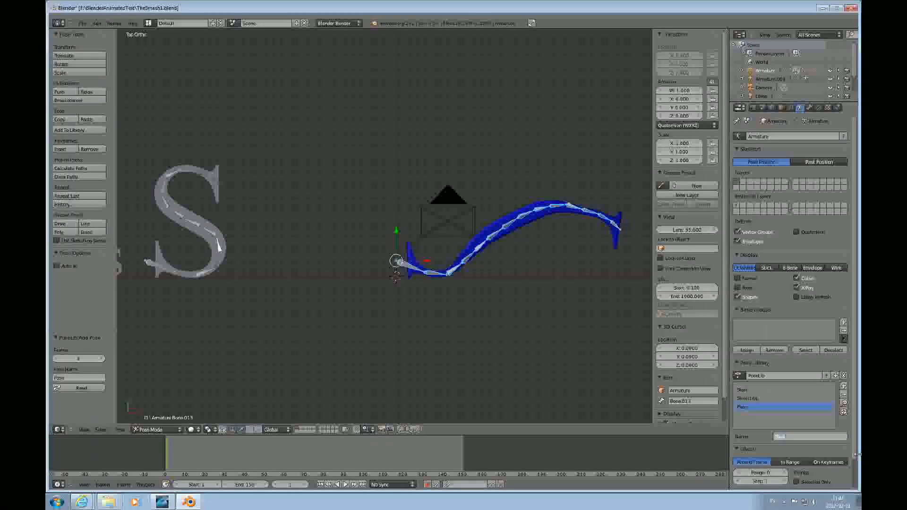
pyautogui.write('tch')
pyautogui.write('Forwa')
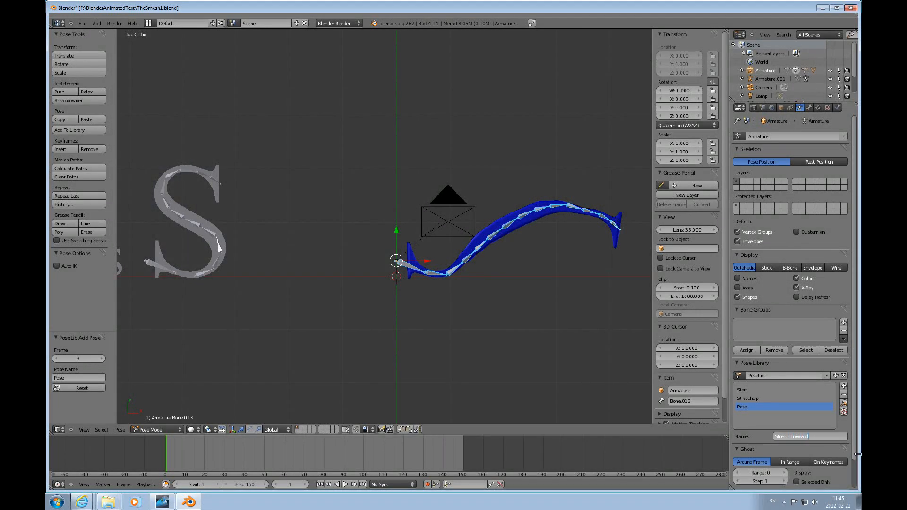
pyautogui.press('Return')
pyautogui.click(800, 436)
pyautogui.press('Left')
pyautogui.press('Return')
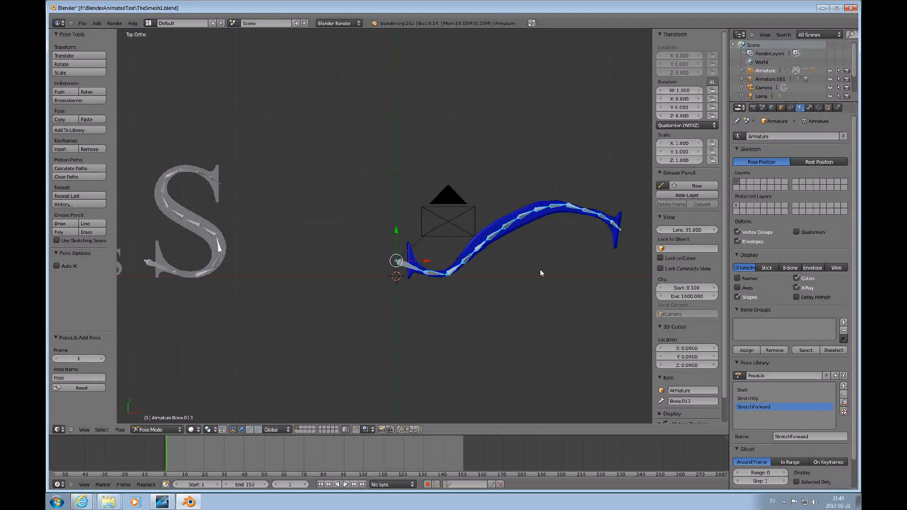
# Rotate Bone.012 about 52° and Bone.013 about 22° counterclockwise to lift the end of the S.
pyautogui.rightClick(603, 218)
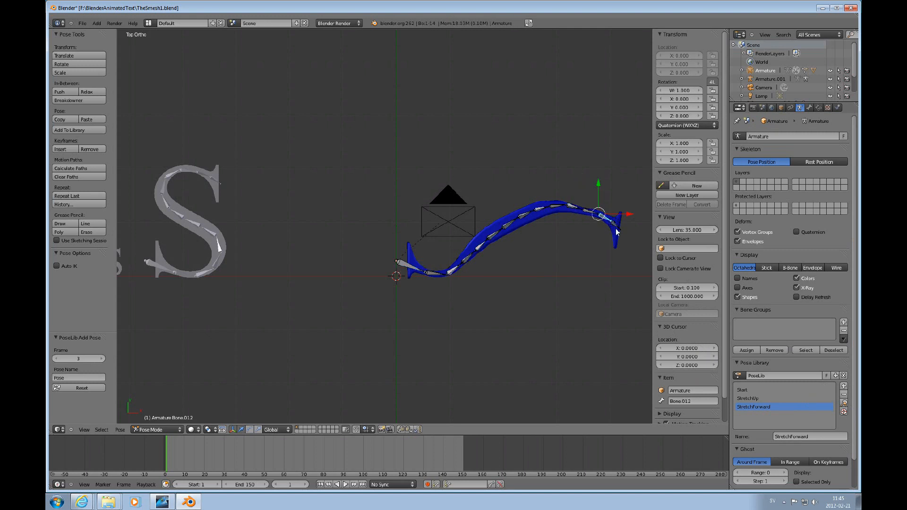
pyautogui.press('r')
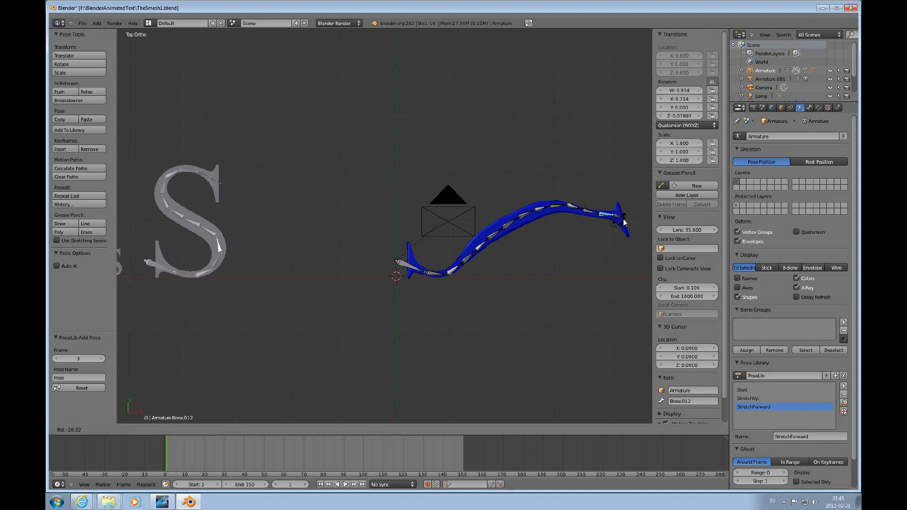
pyautogui.click(624, 213)
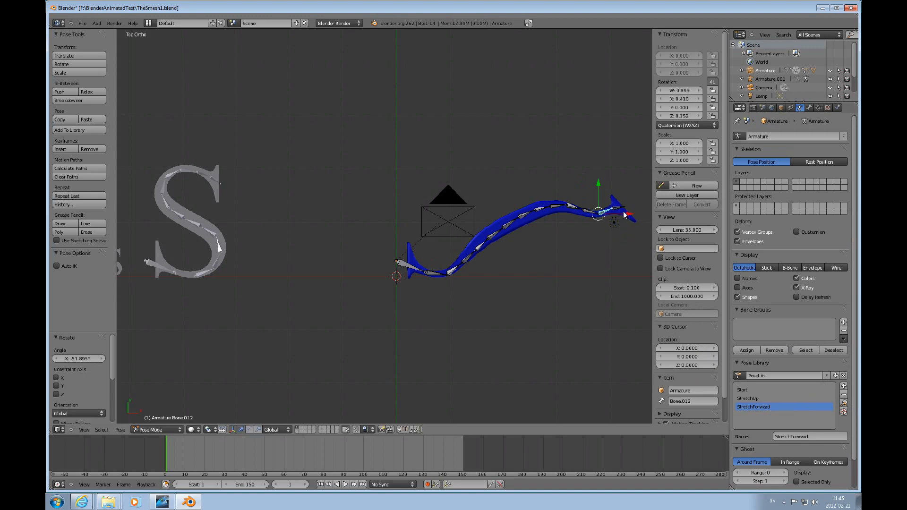
pyautogui.rightClick(623, 208)
pyautogui.press('r')
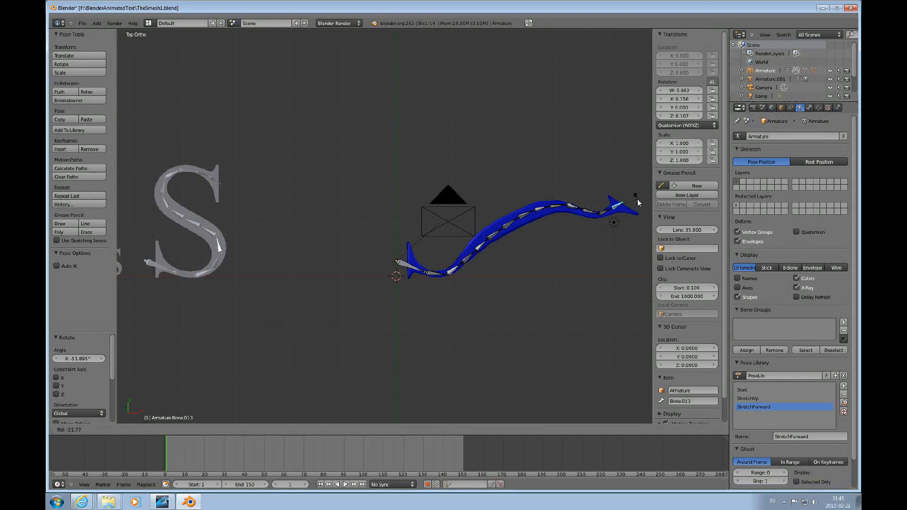
pyautogui.click(638, 202)
# Rotate Bone.012 about 14° clockwise to soften the bend near the tip of the S.
pyautogui.rightClick(605, 215)
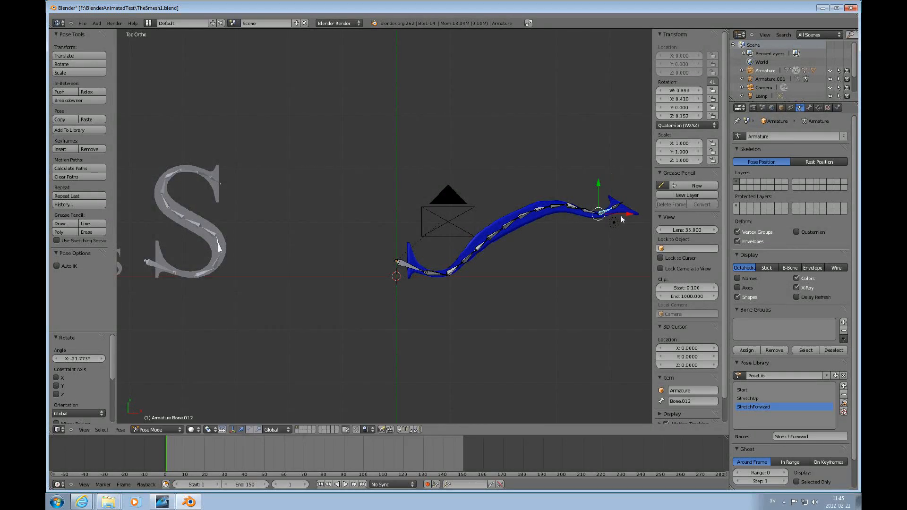
pyautogui.press('r')
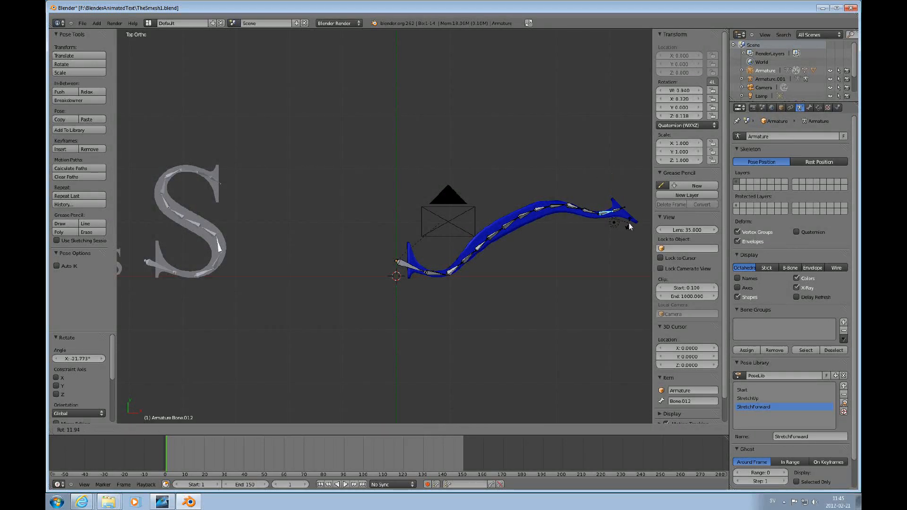
pyautogui.click(631, 228)
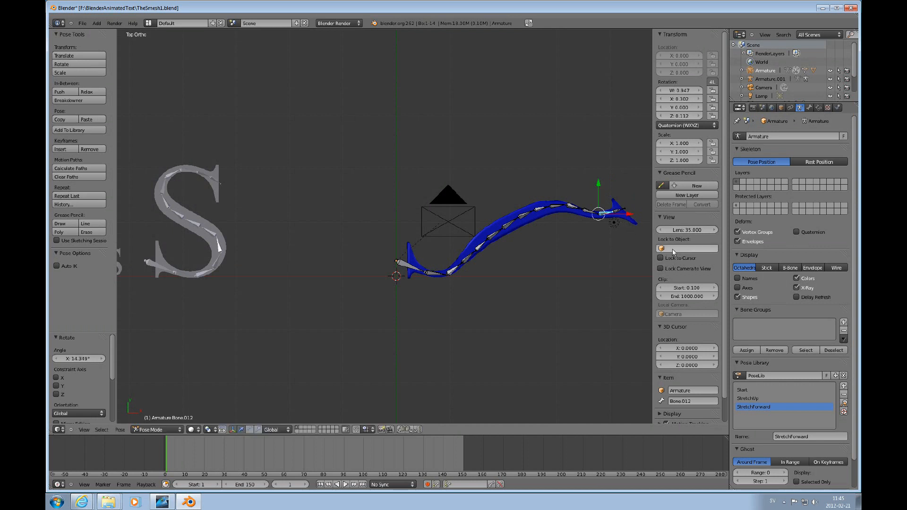
# Add the current pose of all bones to the pose library as a new pose named ExtremeForward.
pyautogui.press('a')
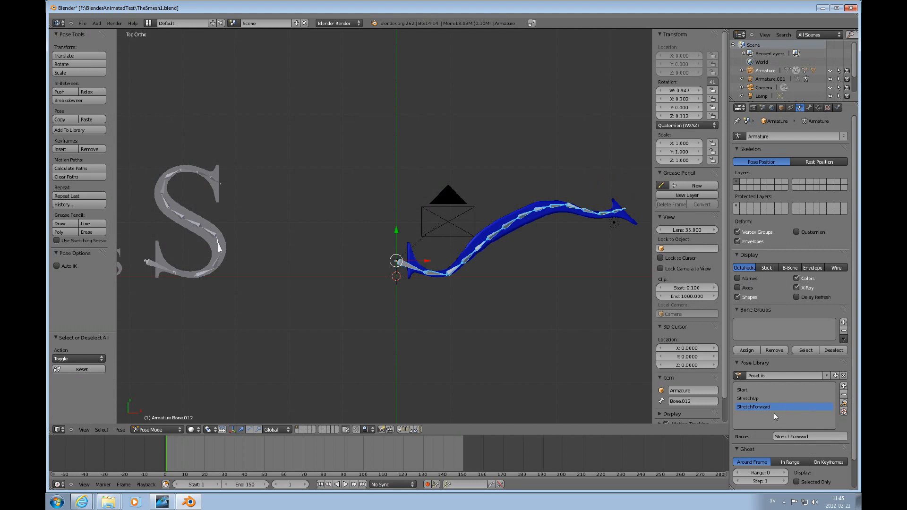
pyautogui.click(843, 386)
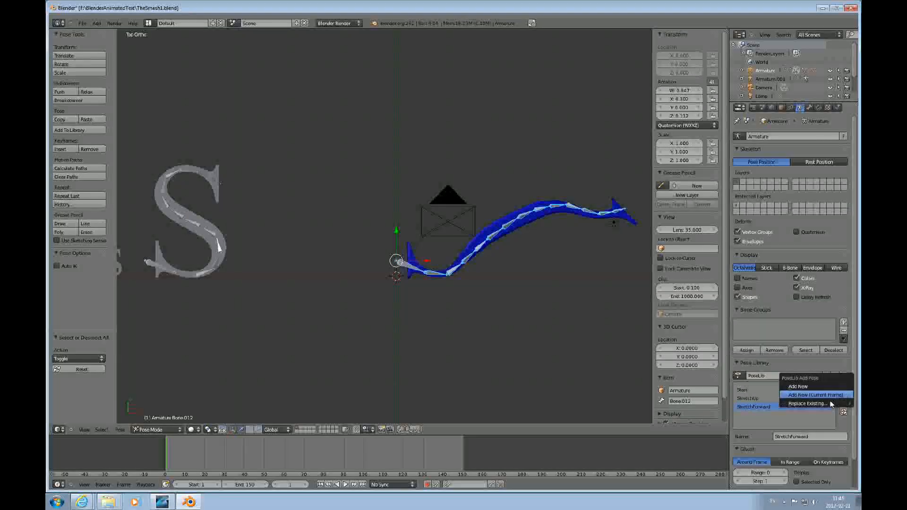
pyautogui.click(812, 394)
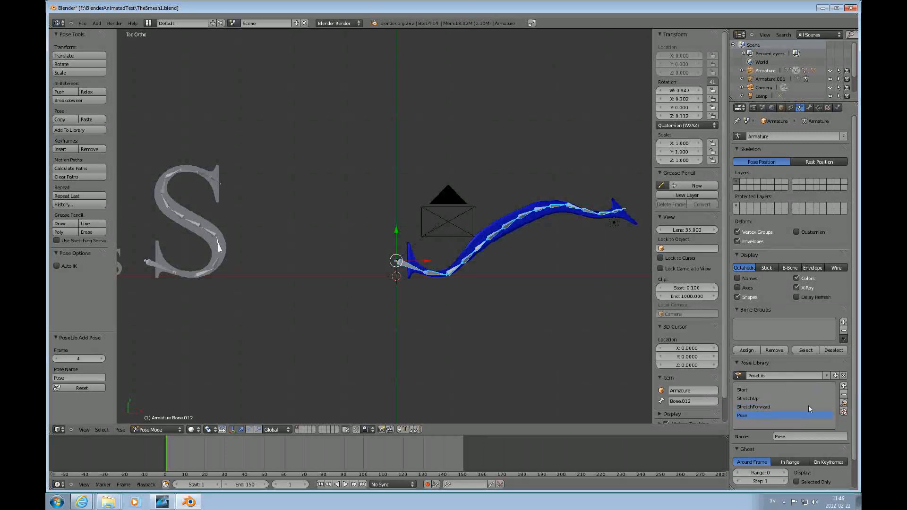
pyautogui.click(786, 436)
pyautogui.write('ExtremeForward')
pyautogui.press('Return')
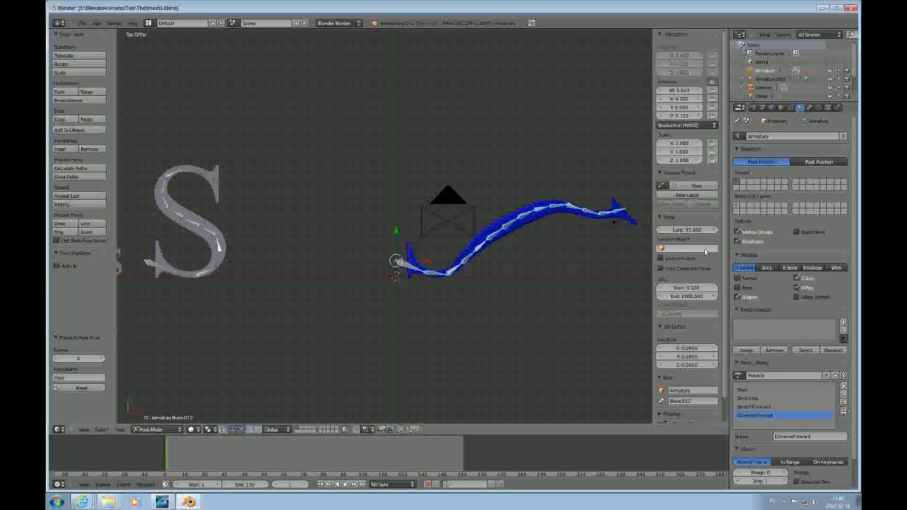
# Rotate Bone.013 at the tip of the S about 30° counterclockwise.
pyautogui.keyDown('shift'); pyautogui.moveTo(651, 266); pyautogui.dragTo(579, 245, button='middle'); pyautogui.keyUp('shift')
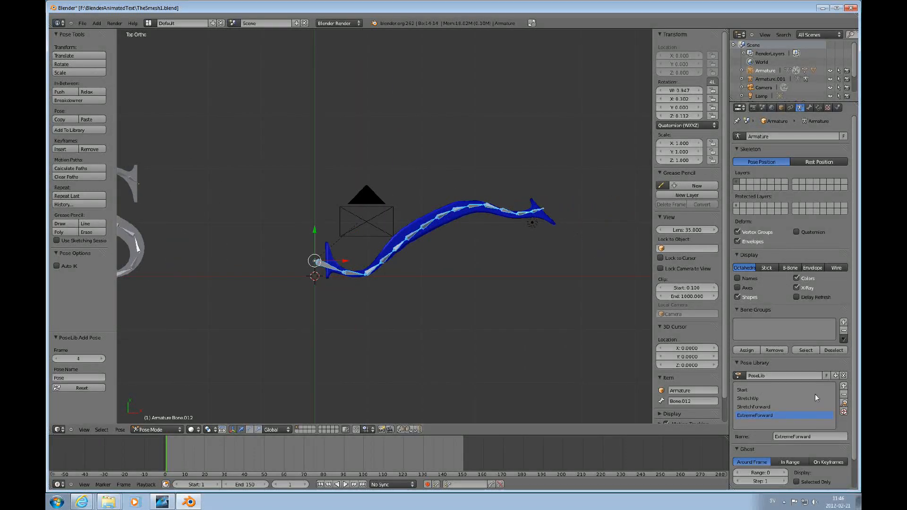
pyautogui.rightClick(534, 215)
pyautogui.rightClick(553, 221)
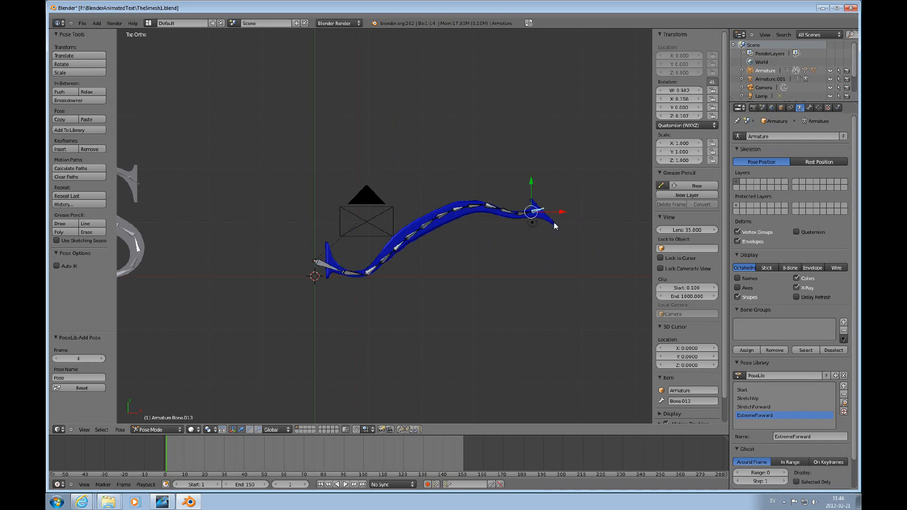
pyautogui.press('r')
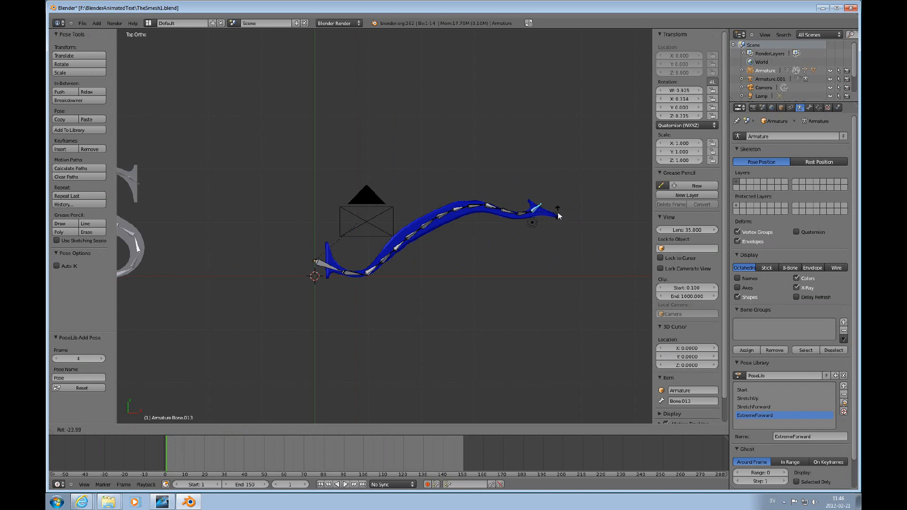
pyautogui.click(559, 213)
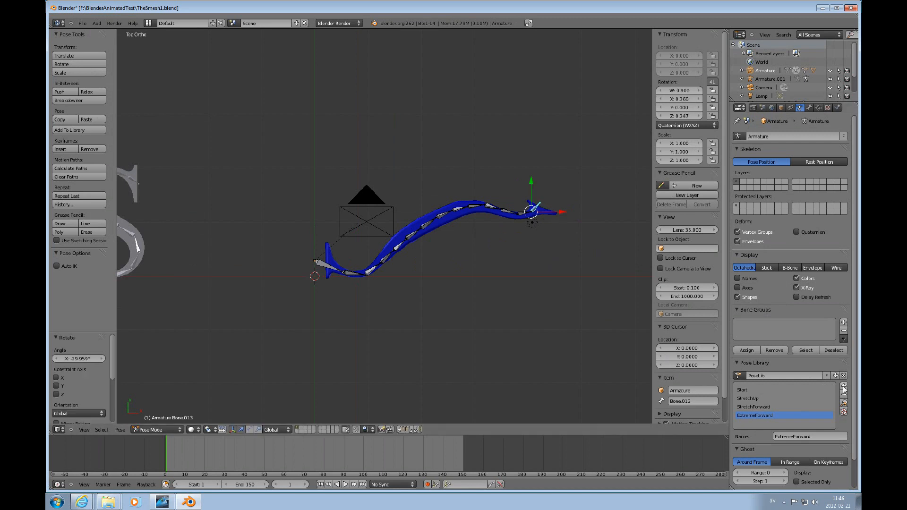
# Add the current pose of all bones to the pose library as a new pose named NoseUp.
pyautogui.press('a')
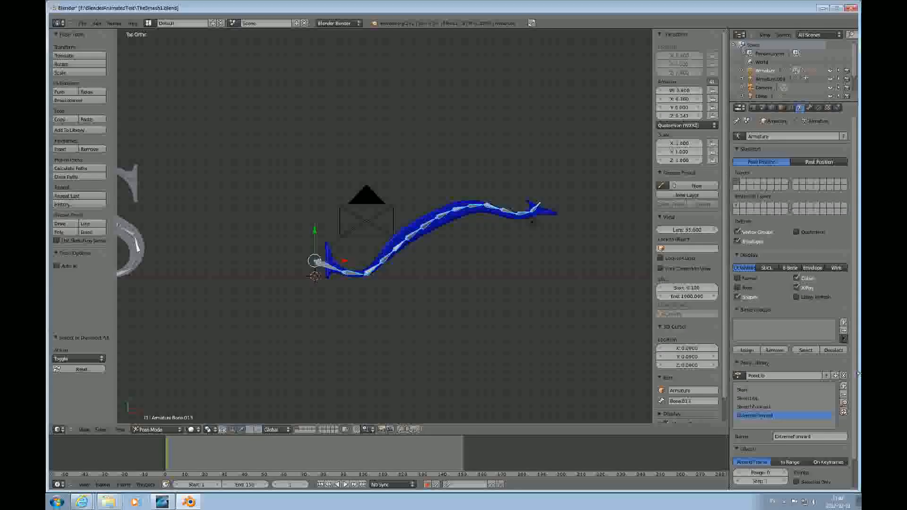
pyautogui.click(844, 387)
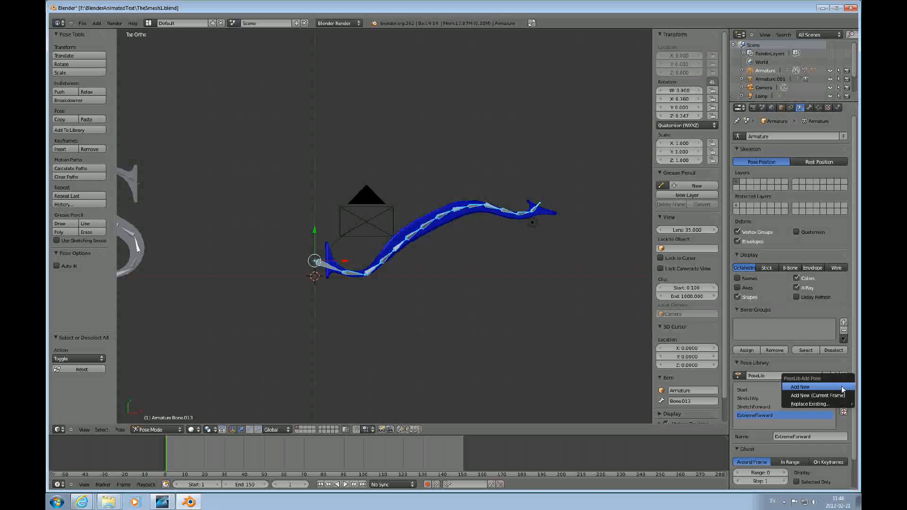
pyautogui.click(802, 387)
pyautogui.click(789, 436)
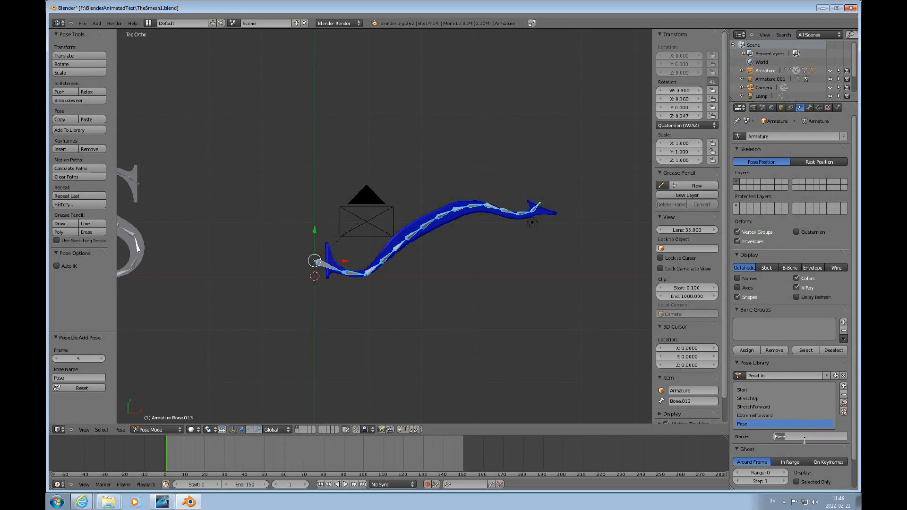
pyautogui.write('NoseUp')
pyautogui.press('Return')
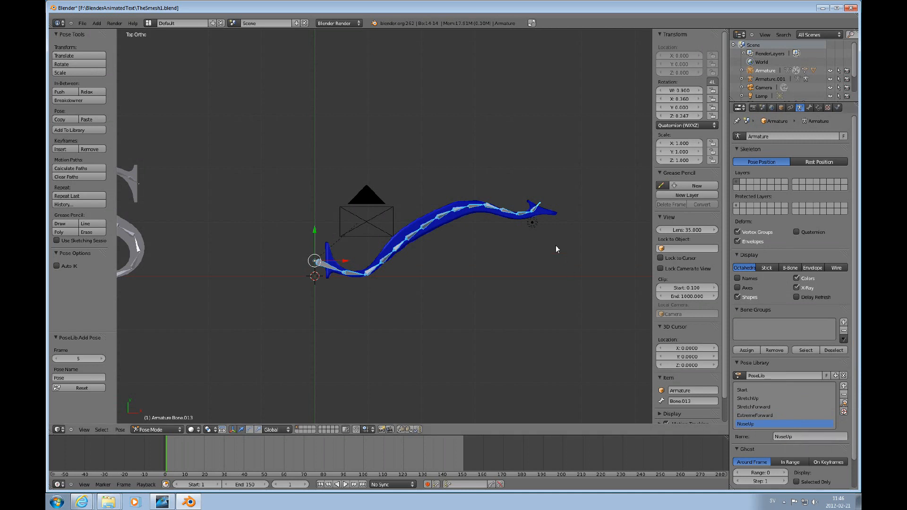
# Rotate Bone.013 at the tip of the S about 131° clockwise so the end points down.
pyautogui.rightClick(533, 211)
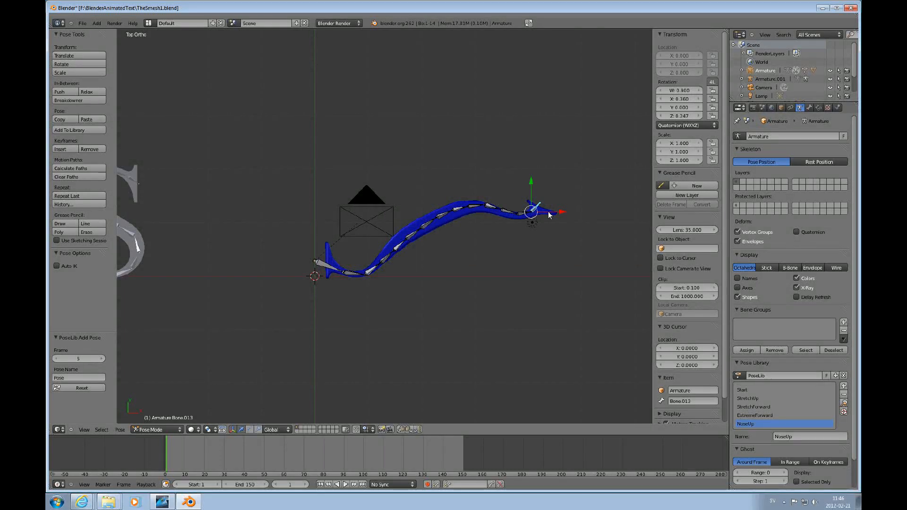
pyautogui.press('r')
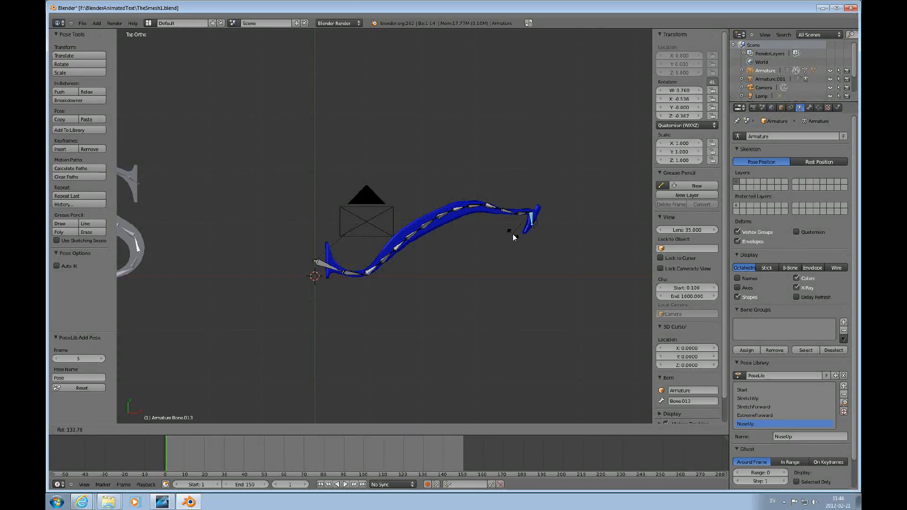
pyautogui.click(514, 233)
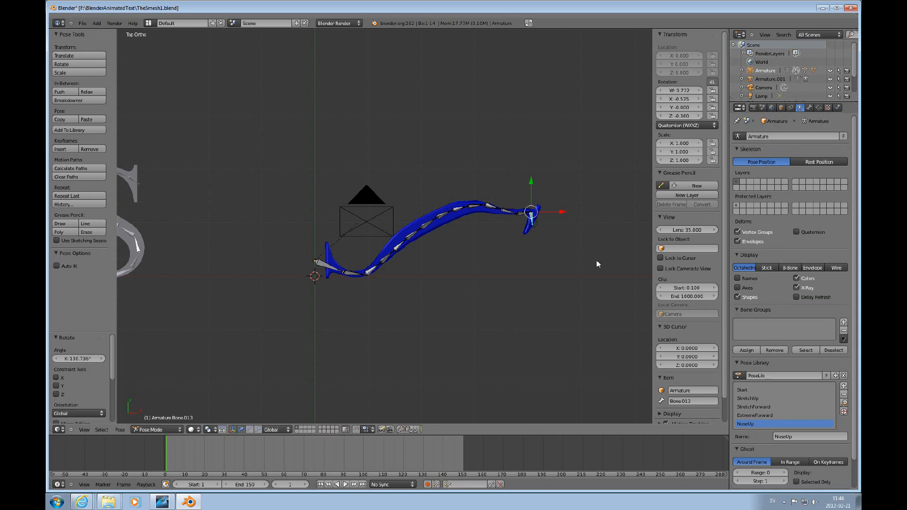
# Add the nose-down pose to the pose library as a new pose named NoseDown, and select all bones.
pyautogui.click(844, 385)
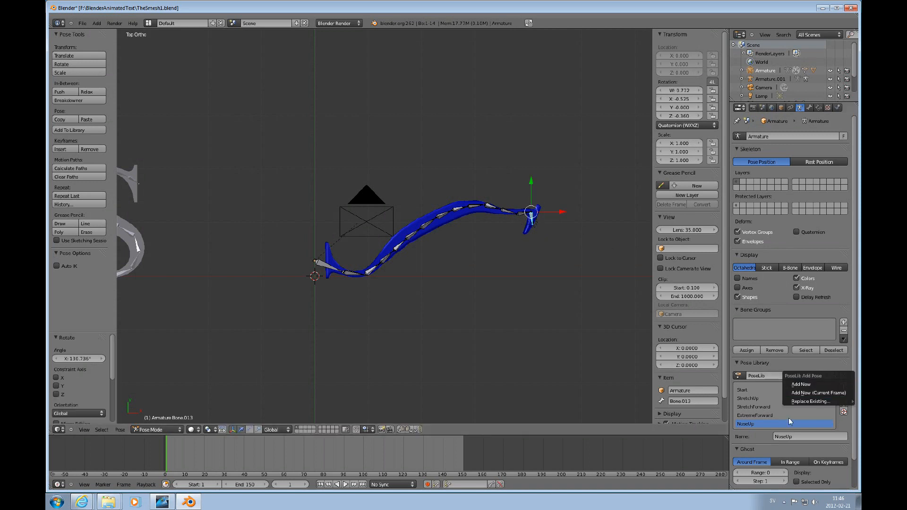
pyautogui.click(809, 384)
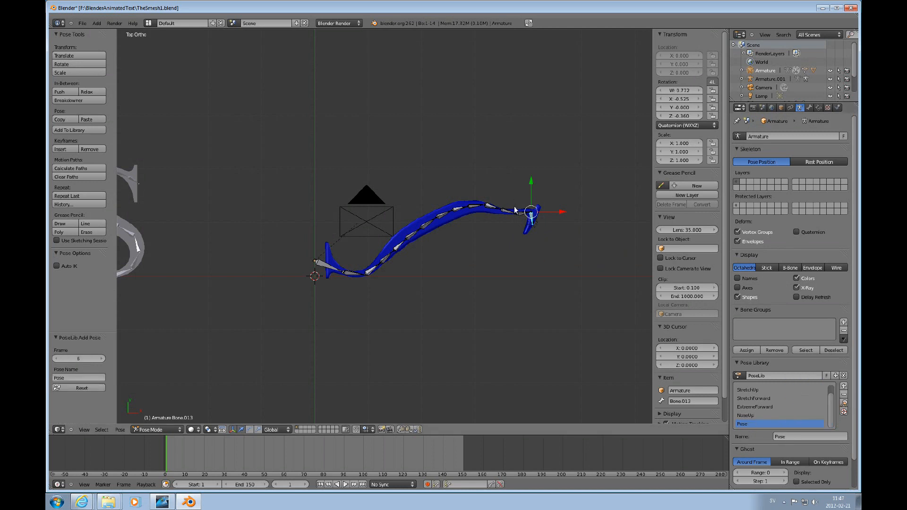
pyautogui.press('a')
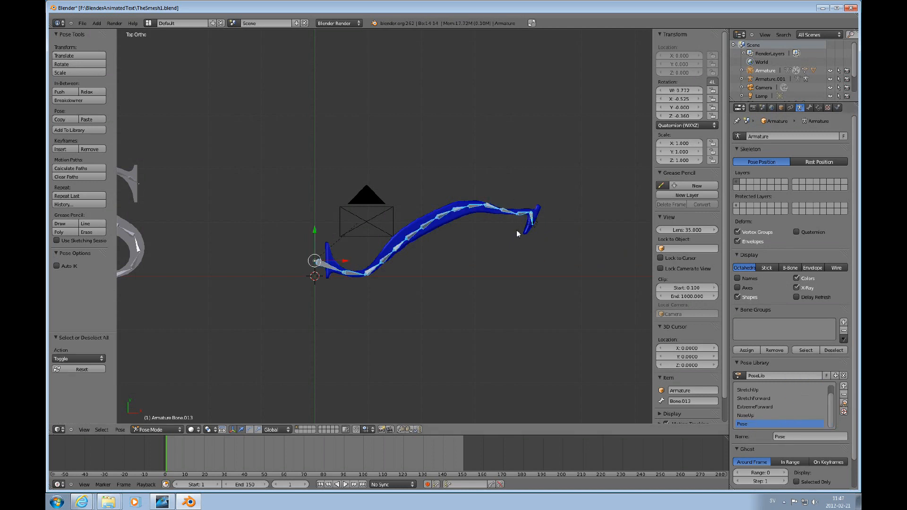
pyautogui.click(784, 438)
pyautogui.write('NoseDown')
pyautogui.press('Return')
# Apply the Start pose from the pose library to all bones of the blue S.
pyautogui.moveTo(830, 405); pyautogui.dragTo(832, 376)
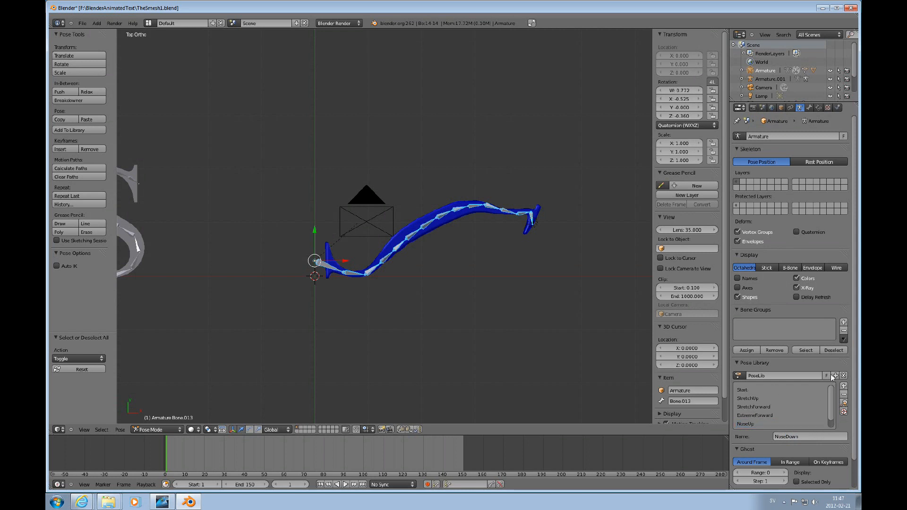
pyautogui.click(751, 391)
pyautogui.click(844, 403)
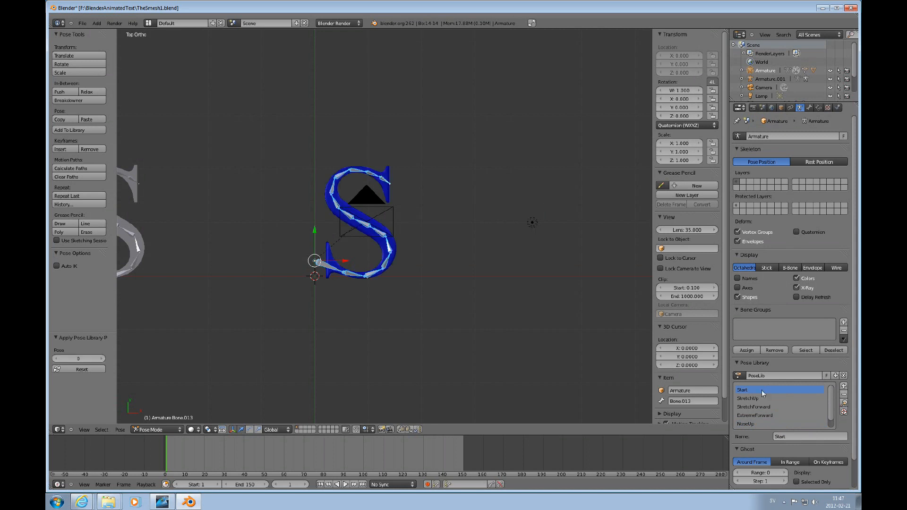
# Using the rotation manipulator, turn Bone.012 and Bone.013 sideways around the global Y axis, Bone.013 by about 25°.
pyautogui.moveTo(398, 181); pyautogui.dragTo(380, 230, button='middle')
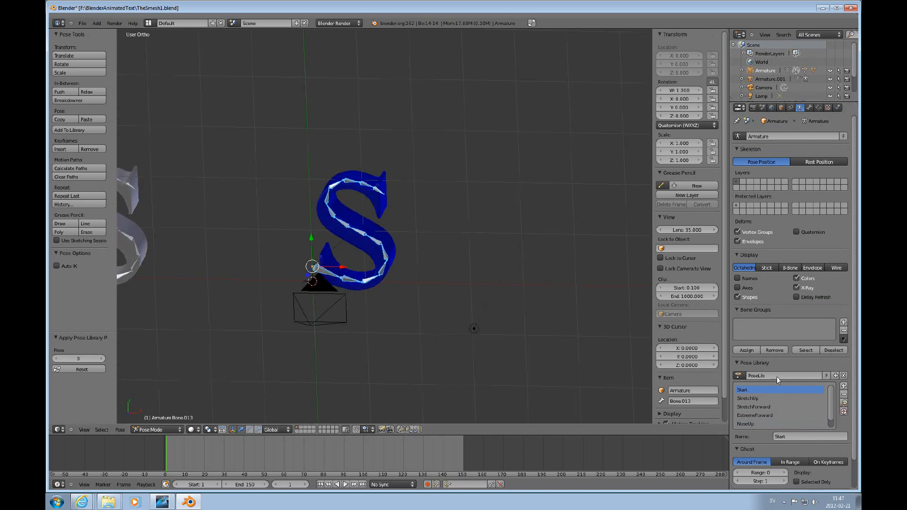
pyautogui.moveTo(405, 185); pyautogui.dragTo(428, 272, button='middle')
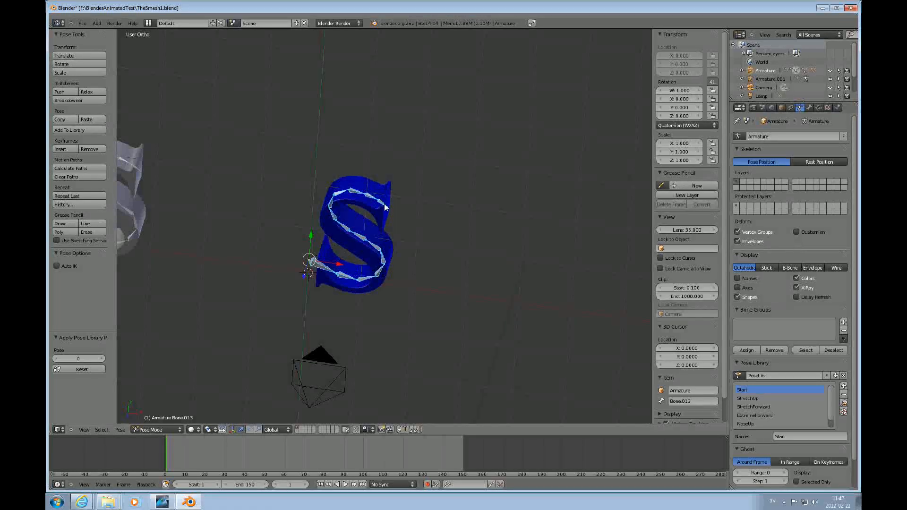
pyautogui.rightClick(376, 200)
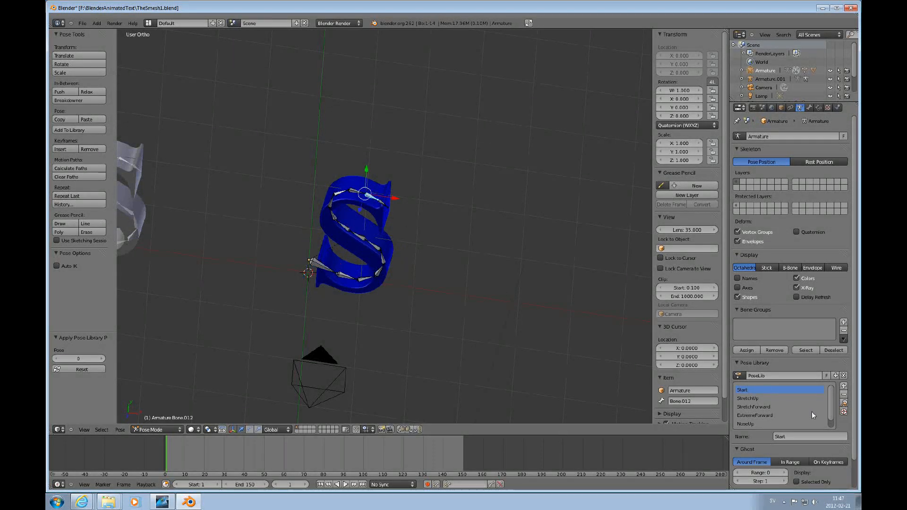
pyautogui.scroll(4, 390, 225)
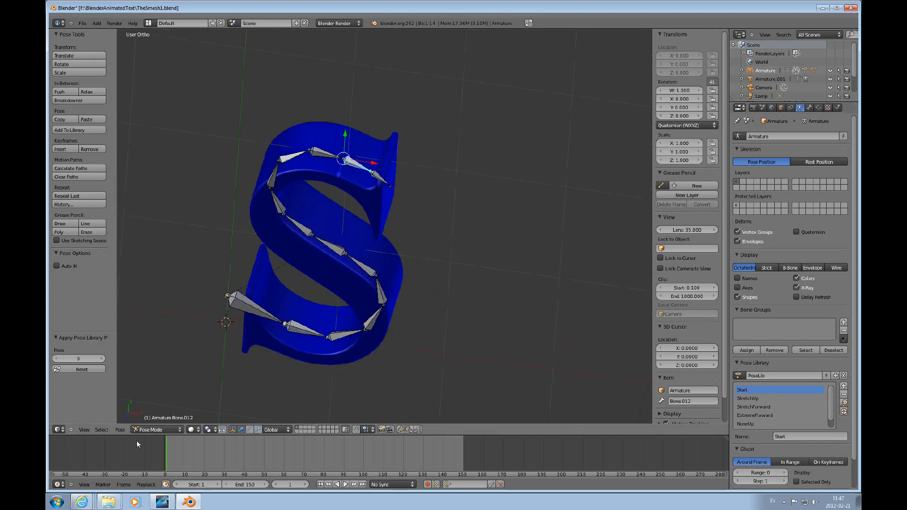
pyautogui.click(240, 430)
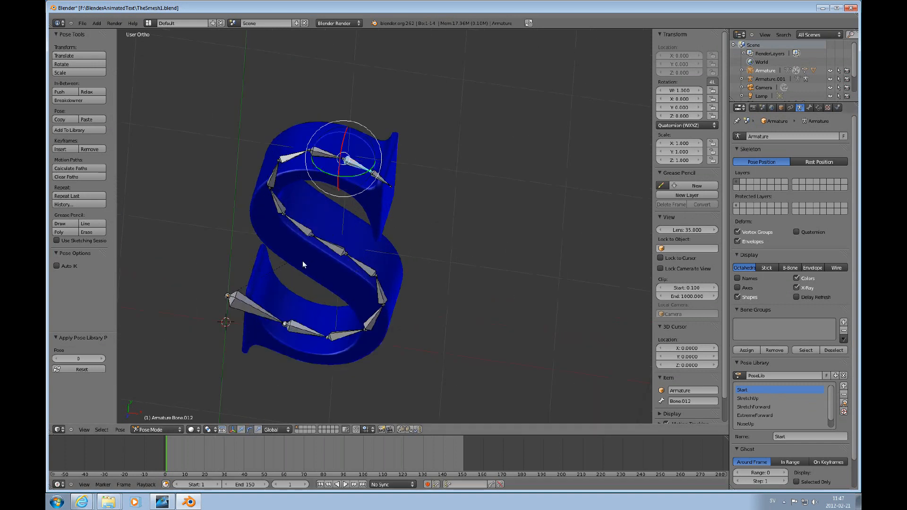
pyautogui.moveTo(377, 208); pyautogui.dragTo(363, 257, button='middle')
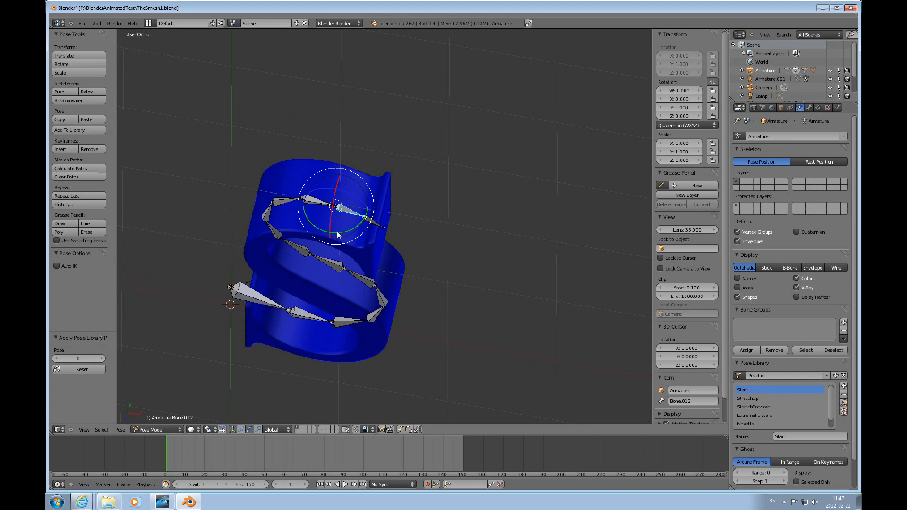
pyautogui.moveTo(336, 232); pyautogui.dragTo(390, 231)
pyautogui.rightClick(373, 218)
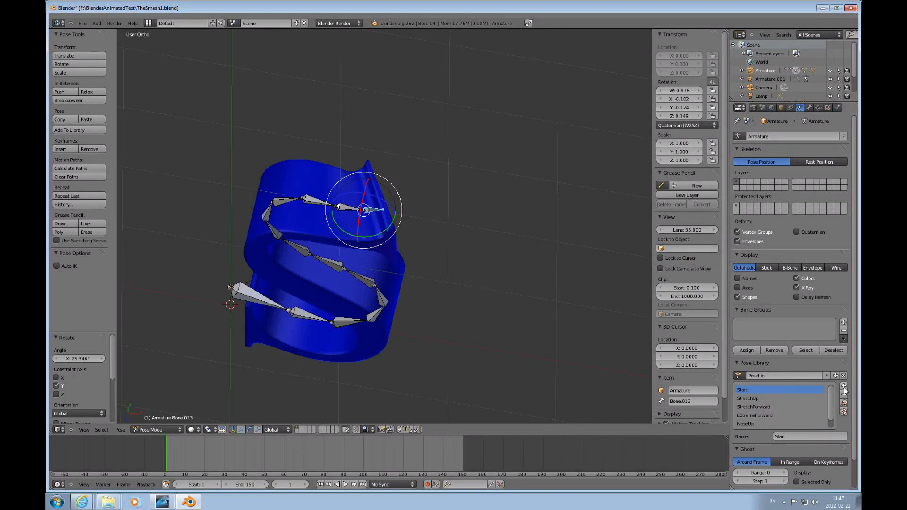
# Select all bones and add their pose to the pose library as a new pose named TurnLeft.
pyautogui.press('a')
pyautogui.press('a')
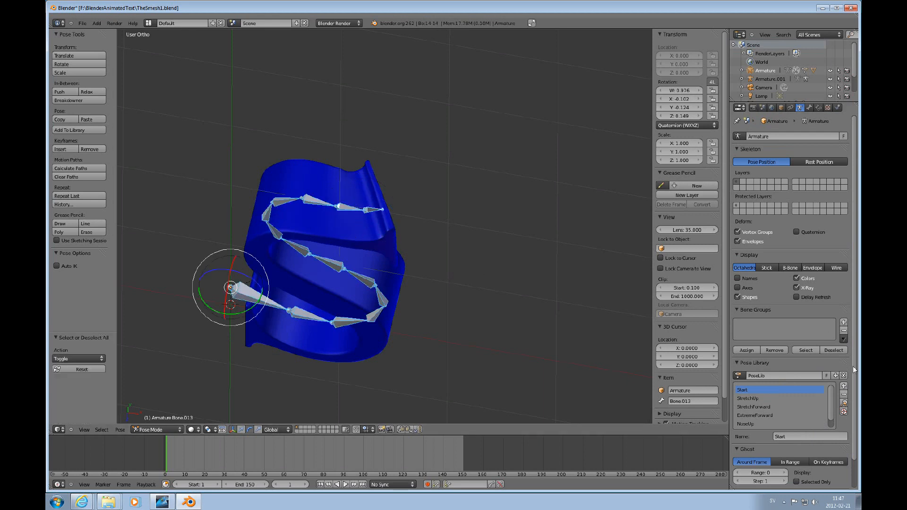
pyautogui.click(843, 386)
pyautogui.click(814, 386)
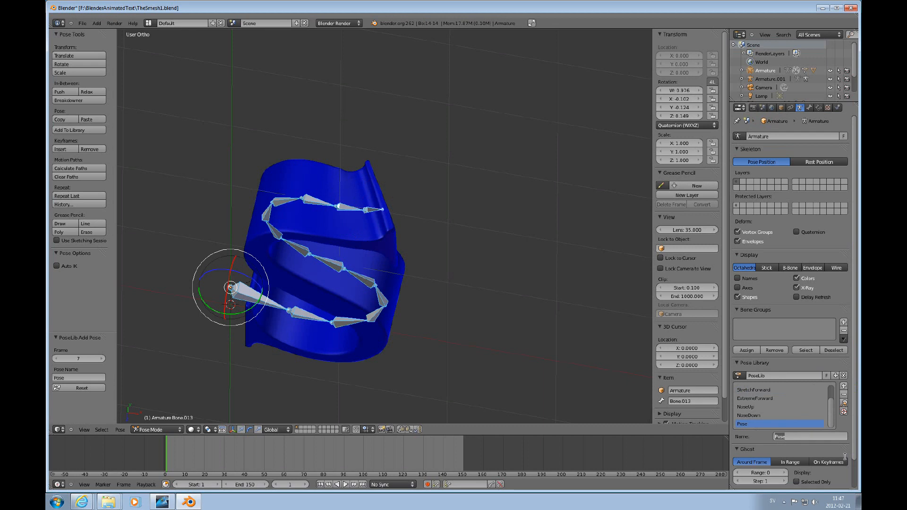
pyautogui.write('TurnLeft')
pyautogui.press('Return')
# Return the blue S to its original shape by applying the Start pose from the pose library.
pyautogui.moveTo(831, 411); pyautogui.dragTo(830, 395)
pyautogui.click(743, 390)
pyautogui.click(844, 403)
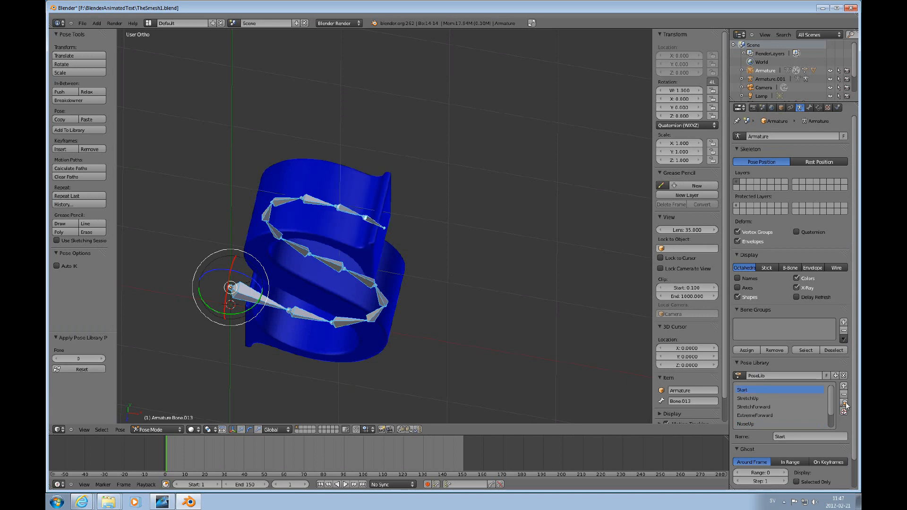
# Rotate Bone.012 and Bone.013 around the global Y axis in the direction opposite to the TurnLeft pose.
pyautogui.rightClick(348, 211)
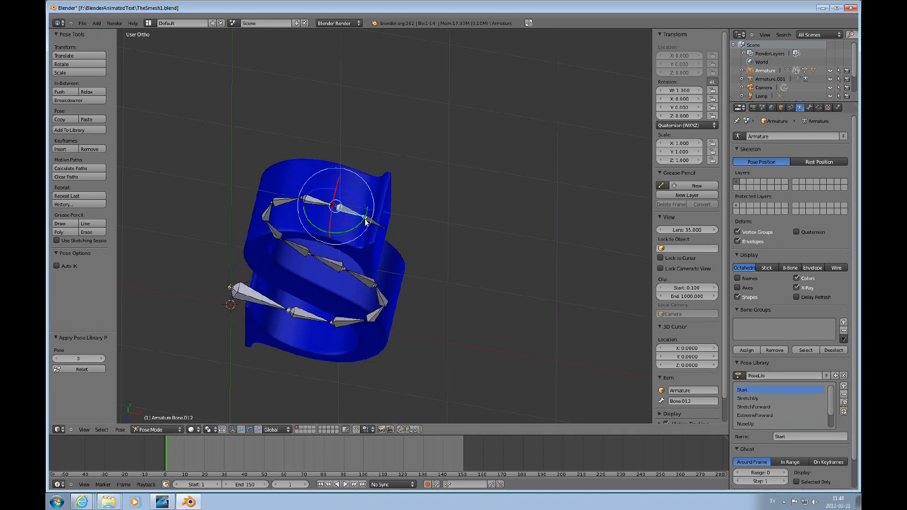
pyautogui.moveTo(365, 219)
pyautogui.mouseDown()
pyautogui.moveTo(386, 239)
pyautogui.moveTo(367, 233)
pyautogui.mouseUp()
pyautogui.rightClick(367, 227)
pyautogui.rightClick(353, 219)
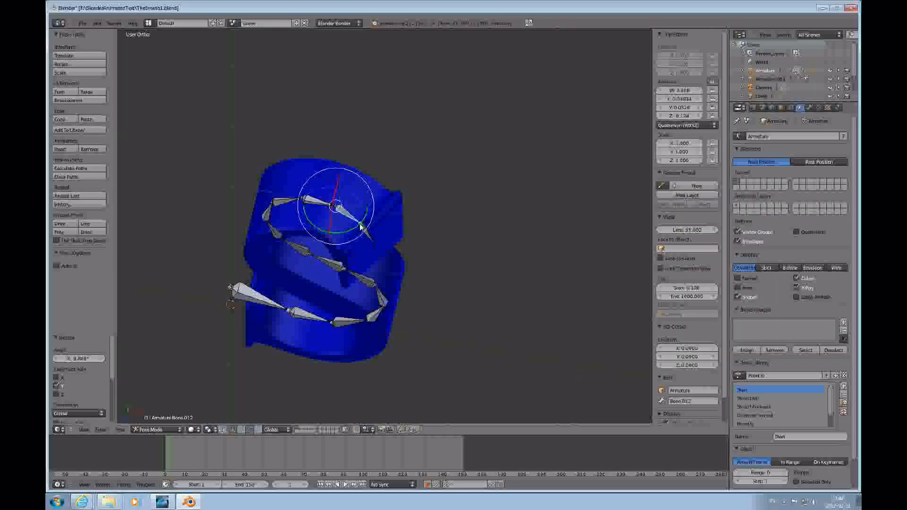
# Select all bones and add their pose to the pose library as a new pose named TurnRight.
pyautogui.press('a')
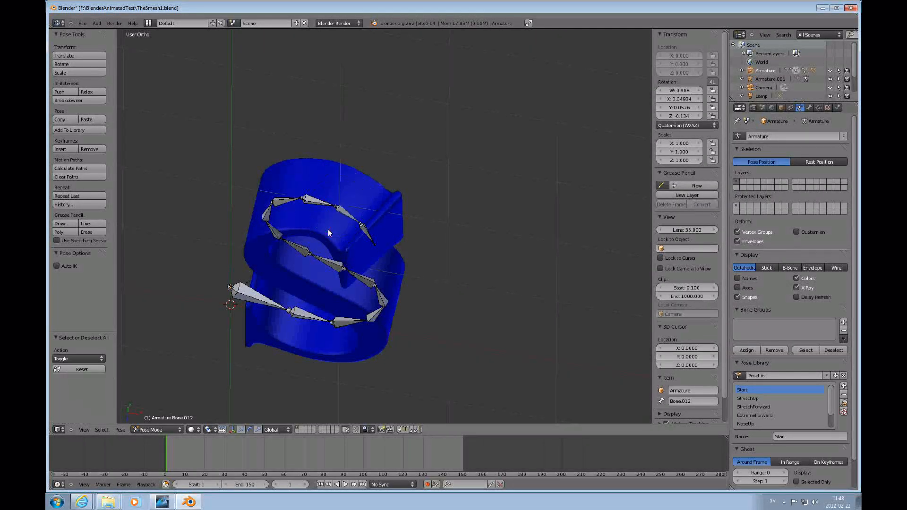
pyautogui.press('a')
pyautogui.click(844, 386)
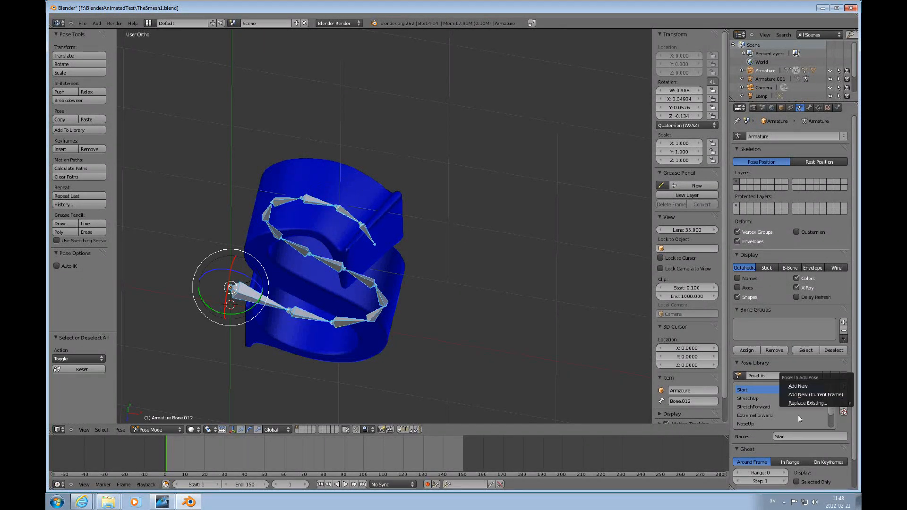
pyautogui.click(802, 391)
pyautogui.click(788, 437)
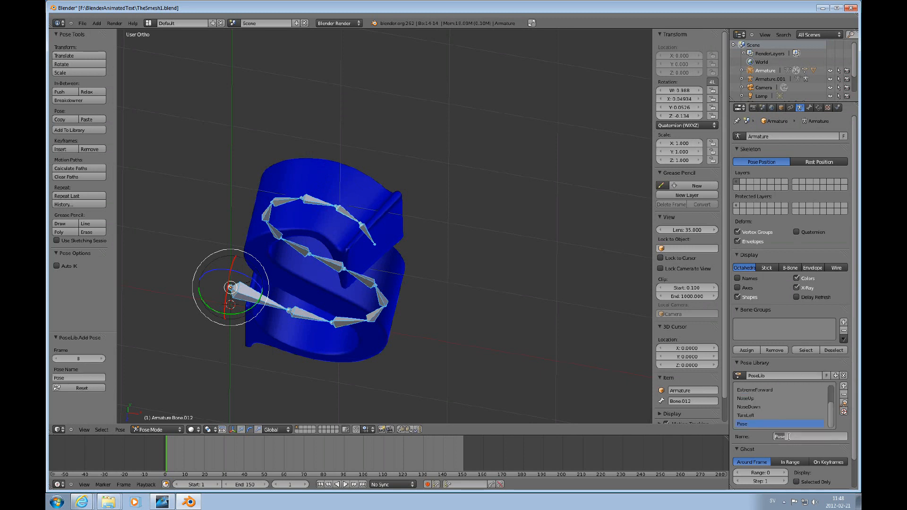
pyautogui.write('T')
pyautogui.write('urnRight')
pyautogui.press('Return')
# Apply the Start pose to the blue S again and view the letter more from the front.
pyautogui.scroll(3, 832, 418)
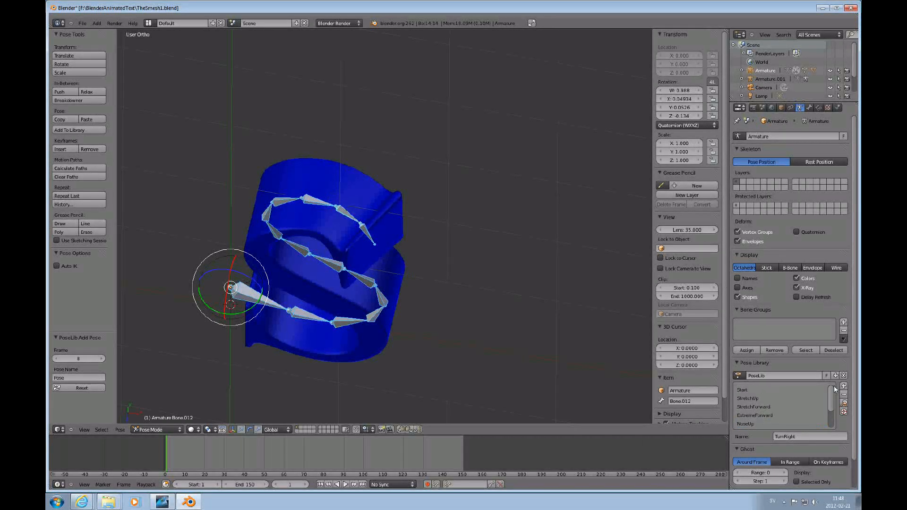
pyautogui.click(747, 389)
pyautogui.click(844, 403)
pyautogui.scroll(-3, 513, 337)
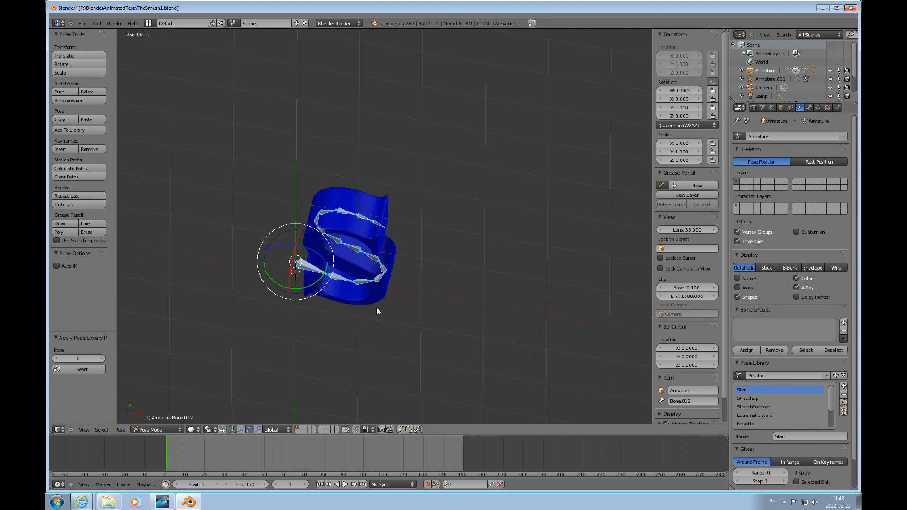
pyautogui.moveTo(376, 307); pyautogui.dragTo(373, 222, button='middle')
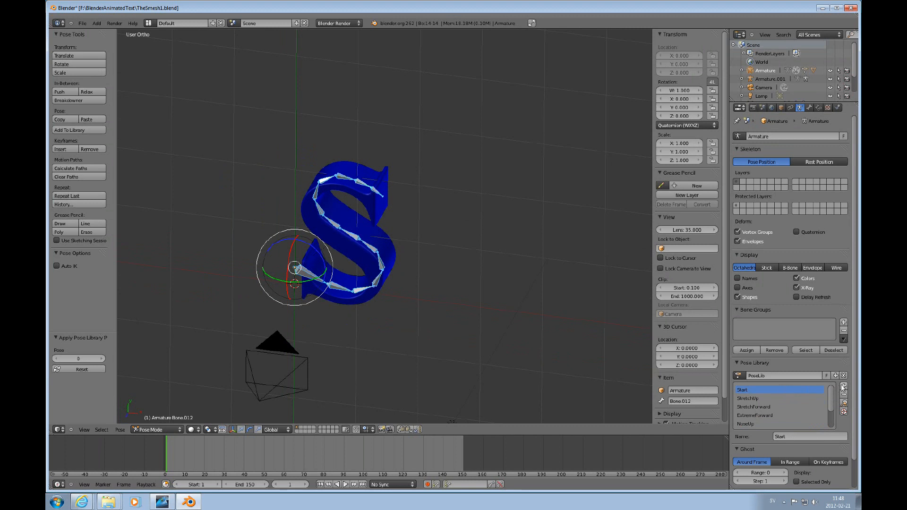
# Preview the stored poses on the blue S by applying StretchUp, StretchForward and ExtremeForward one after another.
pyautogui.click(761, 398)
pyautogui.click(844, 403)
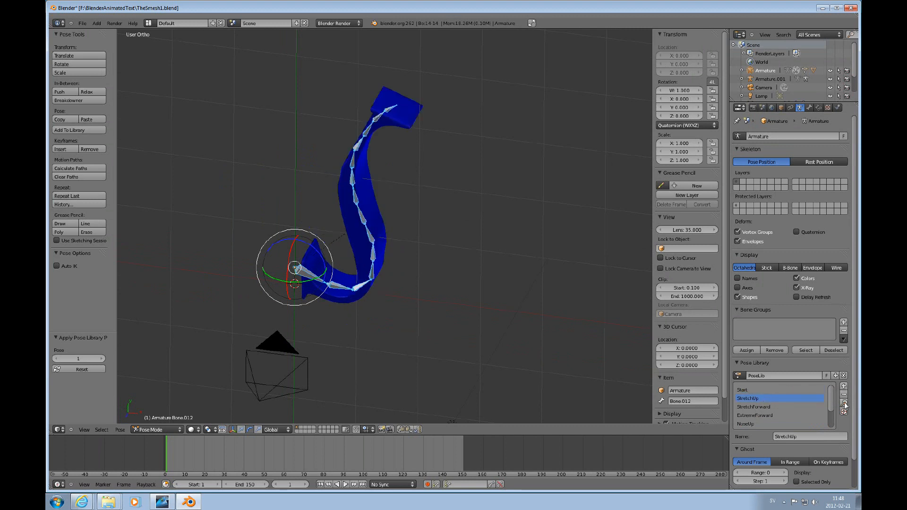
pyautogui.click(752, 405)
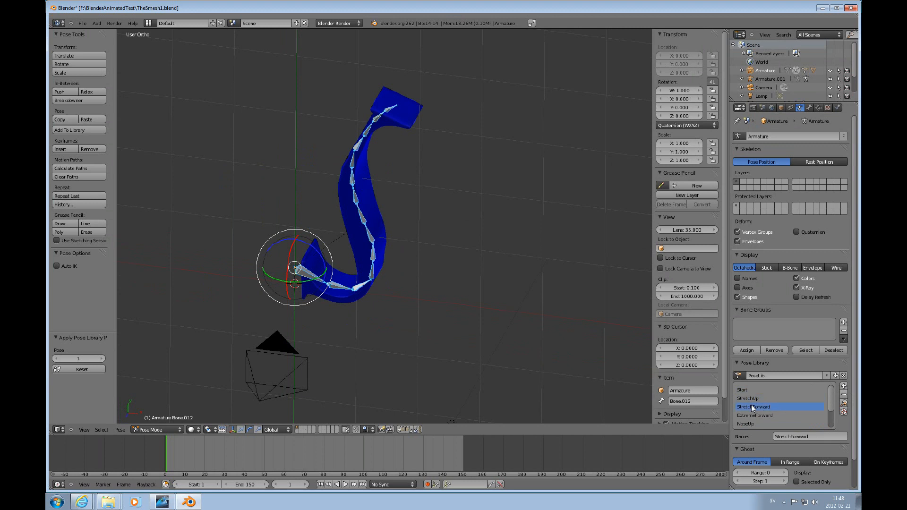
pyautogui.click(845, 404)
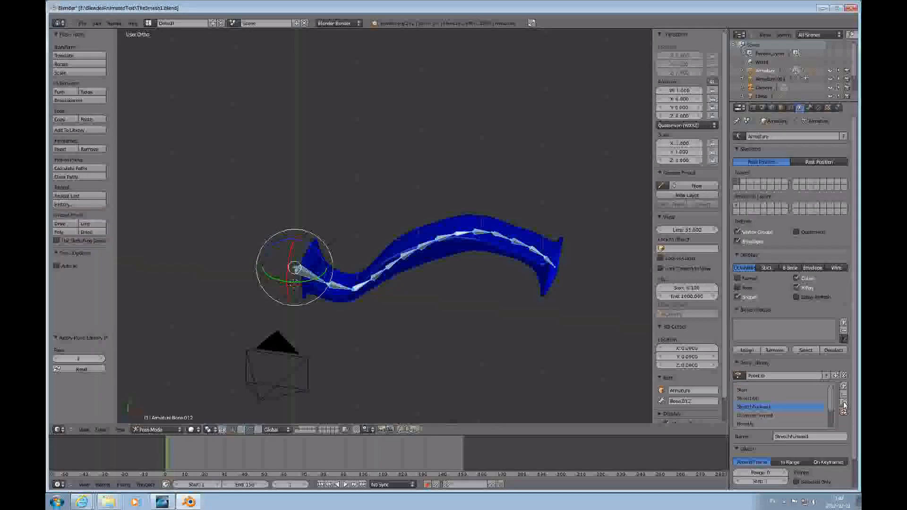
pyautogui.click(768, 415)
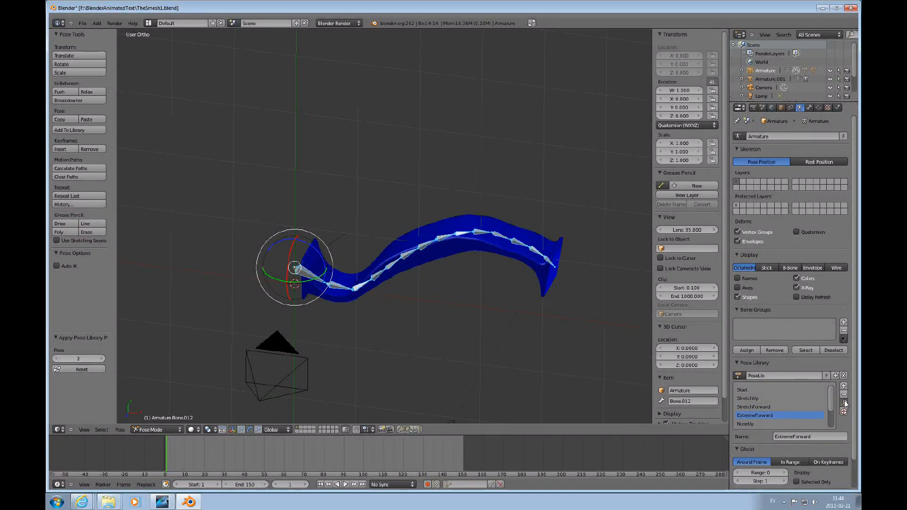
pyautogui.click(844, 403)
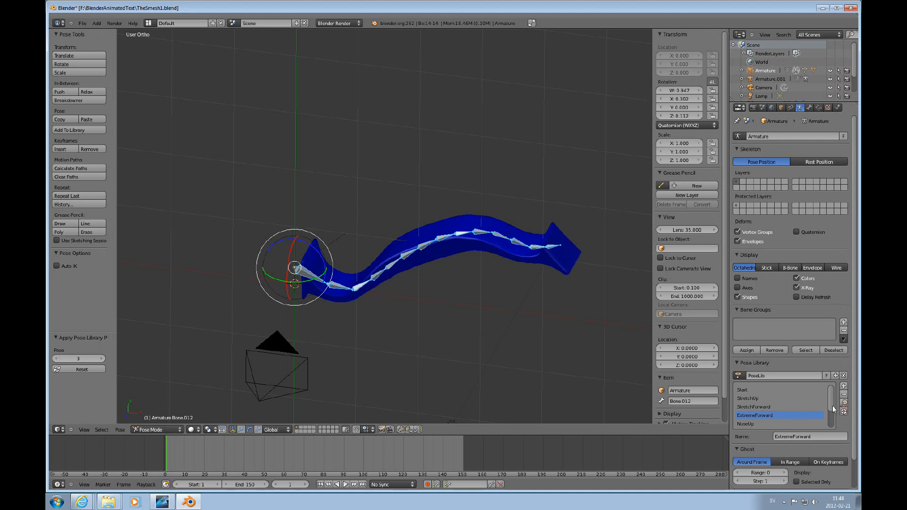
# Preview the NoseUp pose and the NoseDown pose from the pose library on the blue S.
pyautogui.moveTo(832, 406); pyautogui.dragTo(830, 415)
pyautogui.click(750, 407)
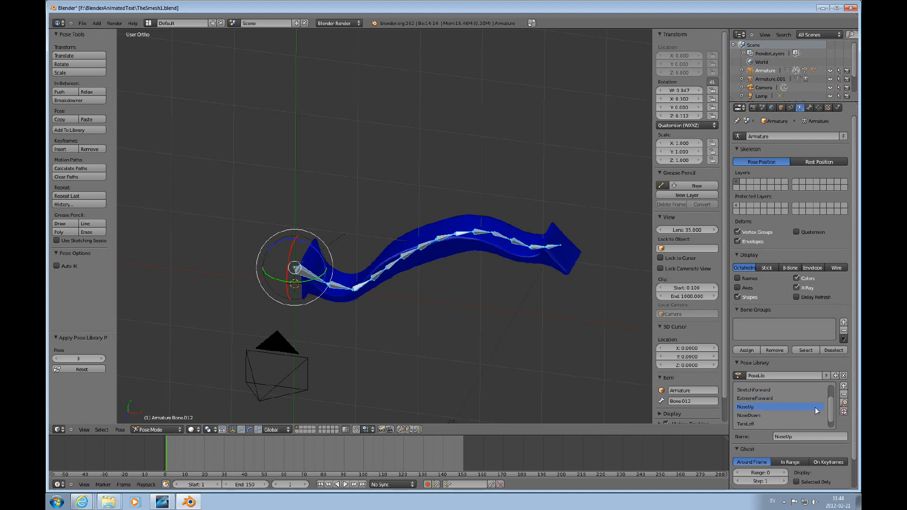
pyautogui.click(845, 404)
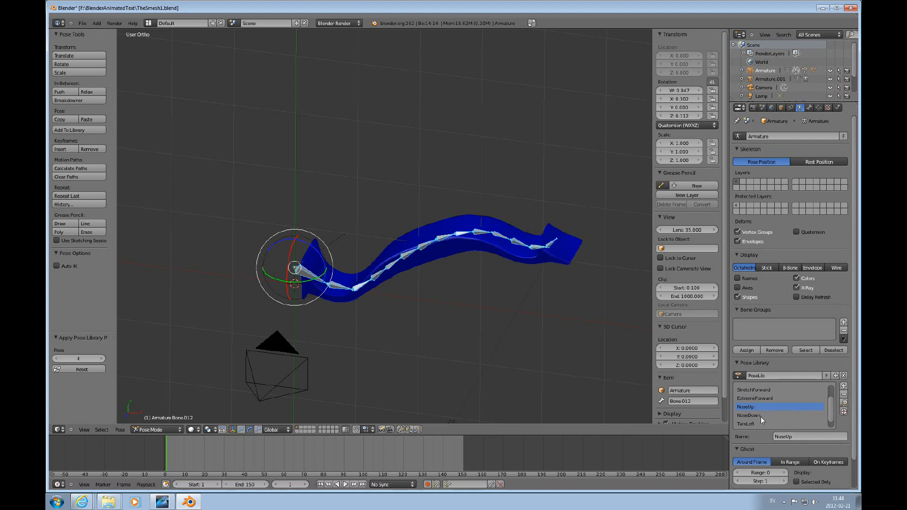
pyautogui.click(759, 415)
pyautogui.click(843, 401)
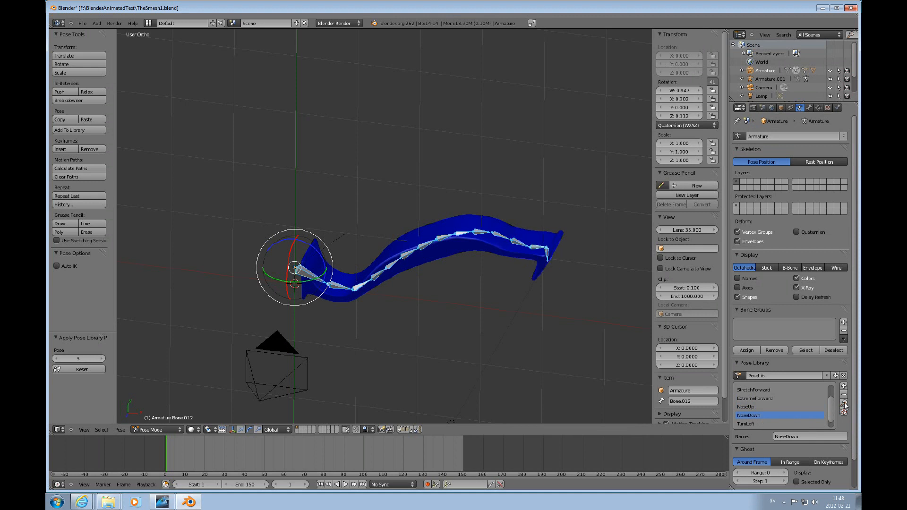
# Preview the TurnLeft pose and the TurnRight pose from the pose library on the blue S.
pyautogui.click(753, 424)
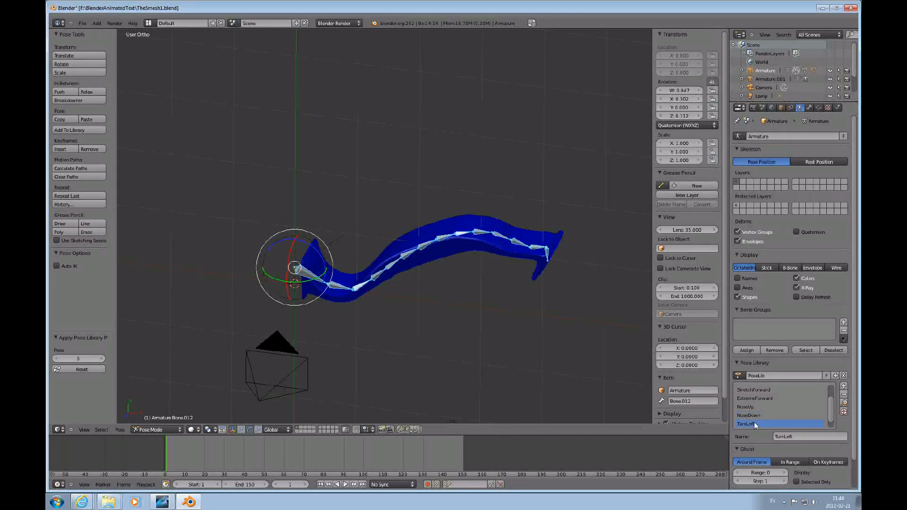
pyautogui.click(844, 404)
pyautogui.scroll(-1, 770, 424)
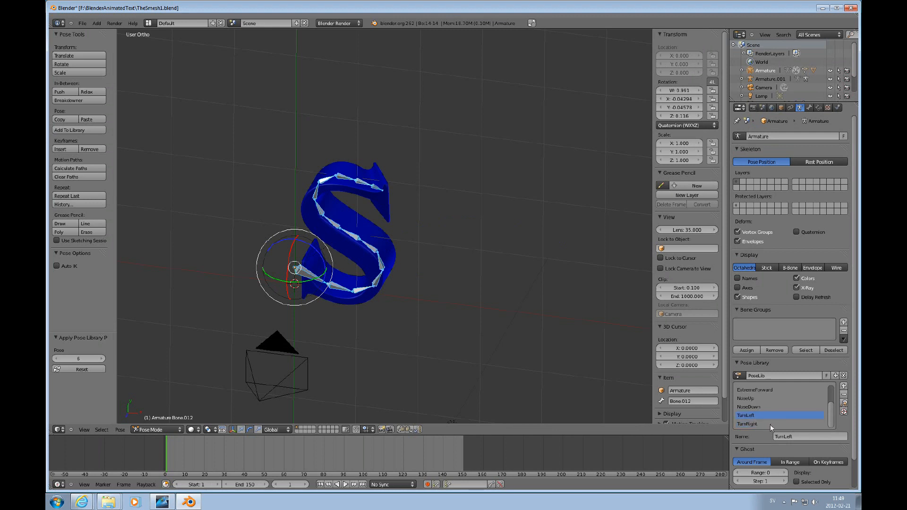
pyautogui.click(750, 423)
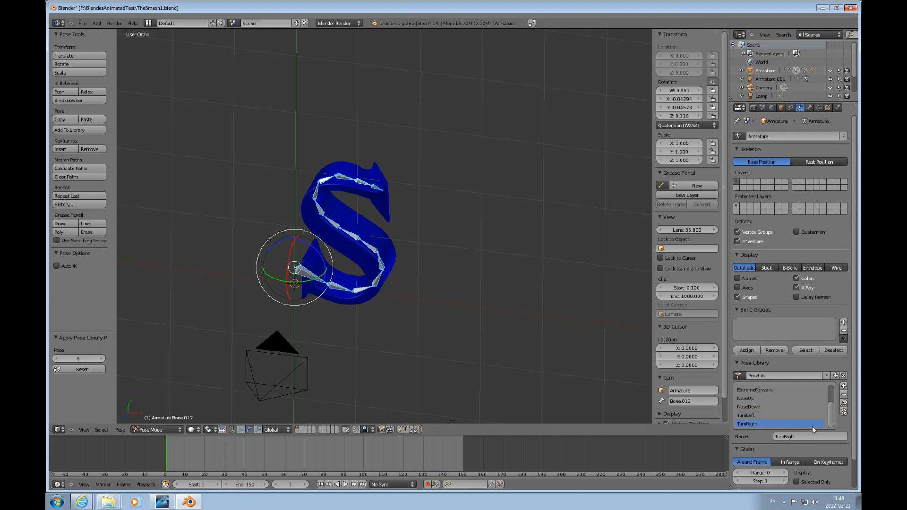
pyautogui.click(844, 404)
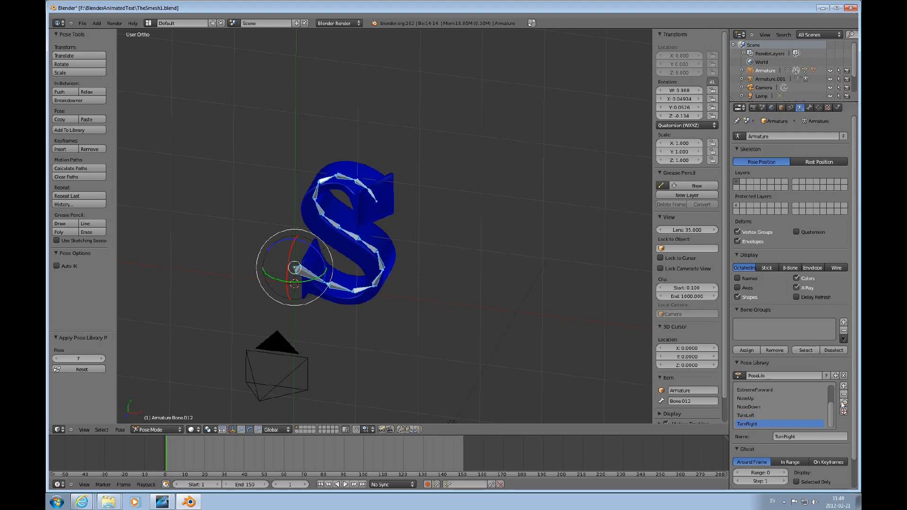
# Return the blue S to its original shape by applying the Start pose from the pose library.
pyautogui.scroll(3, 770, 392)
pyautogui.click(751, 390)
pyautogui.click(844, 403)
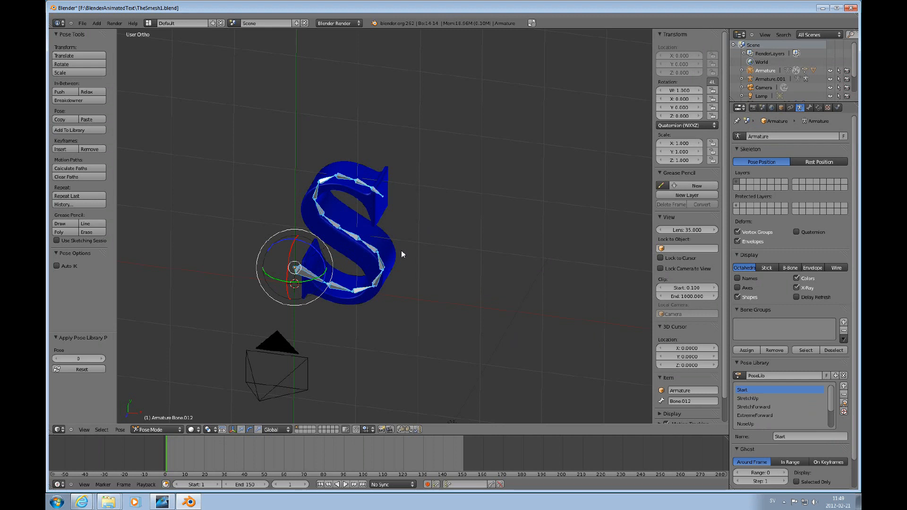
# Parent the large grey S mesh to its own armature, Armature.001, with automatic weights.
pyautogui.press('KP_1')
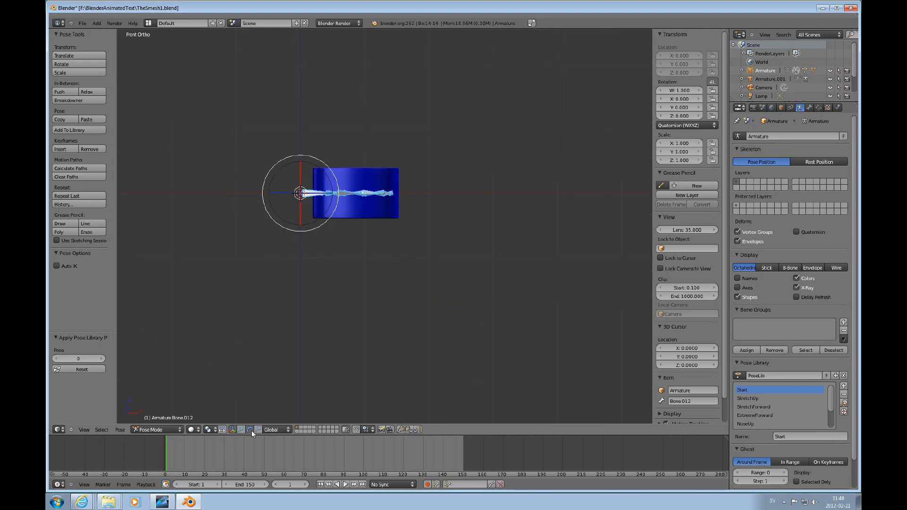
pyautogui.click(163, 502)
pyautogui.press('KP_7')
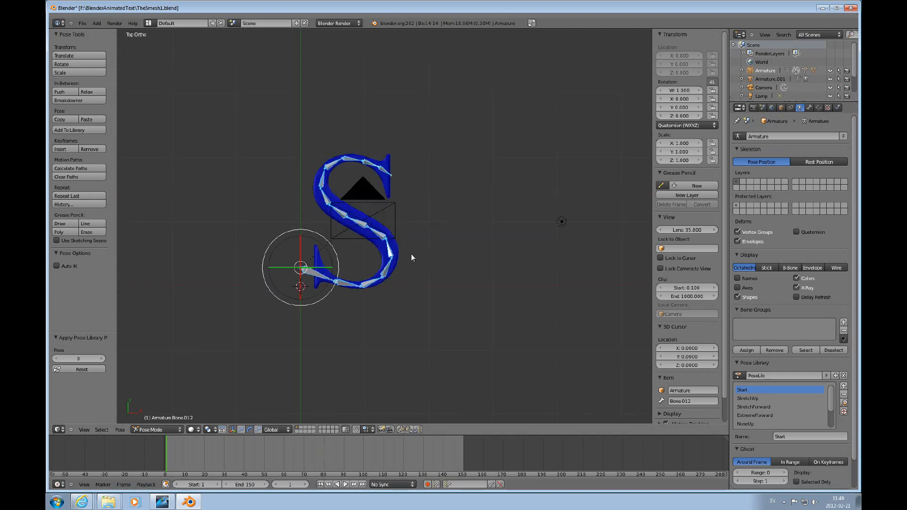
pyautogui.scroll(-3, 431, 290)
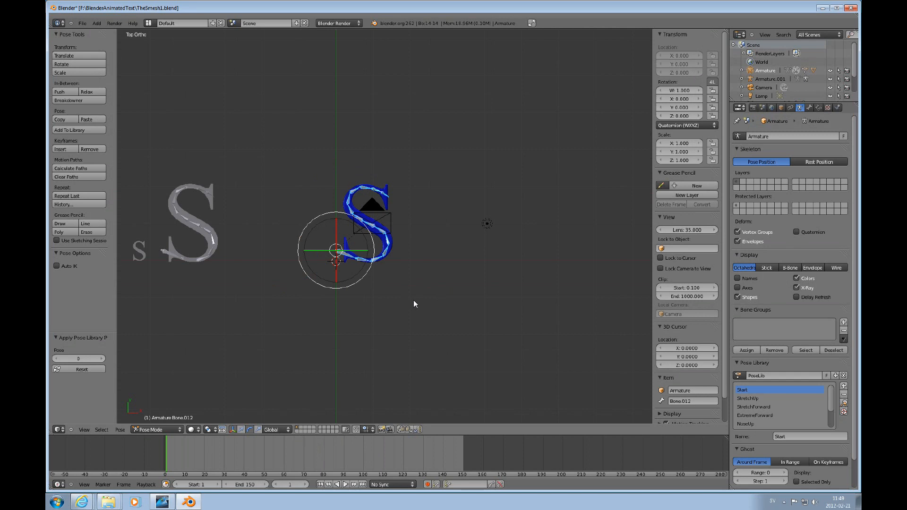
pyautogui.keyDown('shift'); pyautogui.moveTo(260, 238); pyautogui.dragTo(389, 259, button='middle'); pyautogui.keyUp('shift')
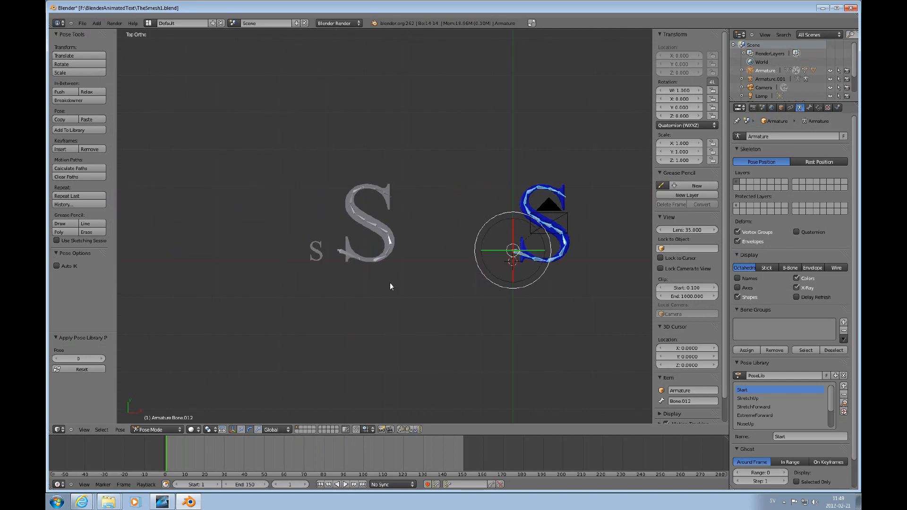
pyautogui.scroll(4, 390, 286)
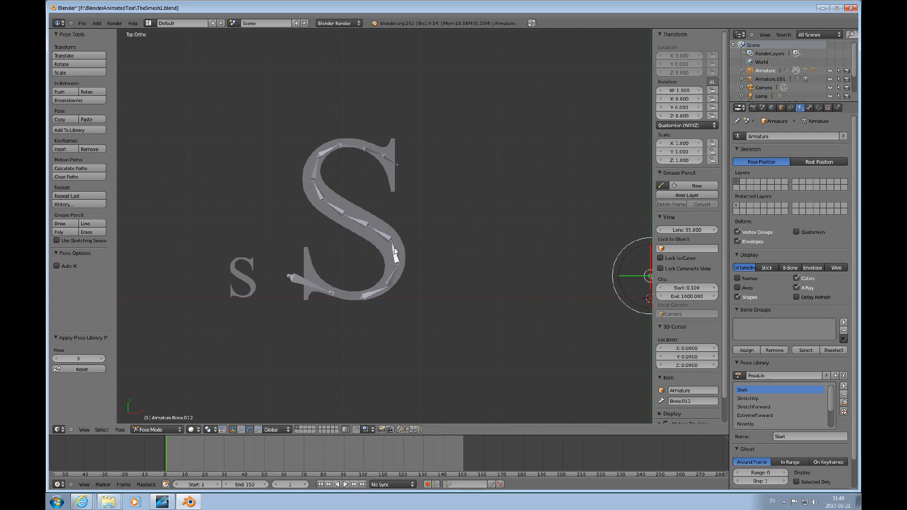
pyautogui.rightClick(382, 248)
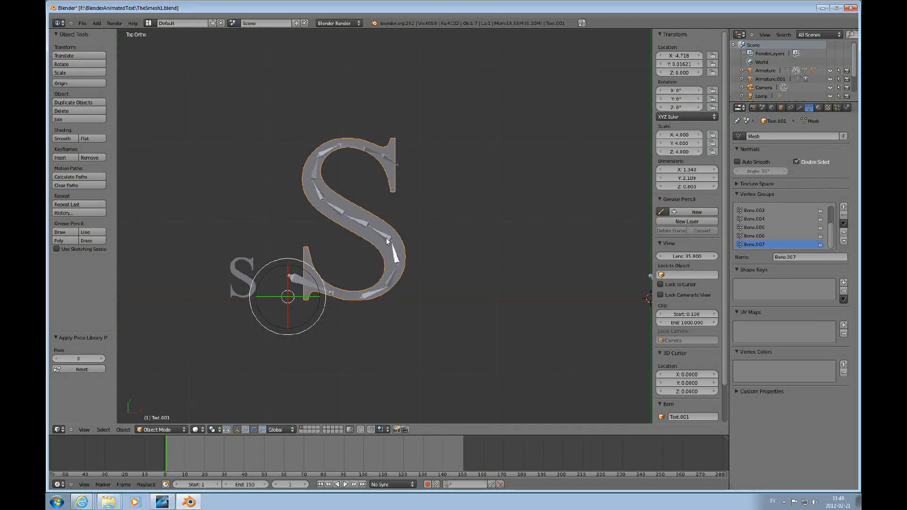
pyautogui.rightClick(296, 280)
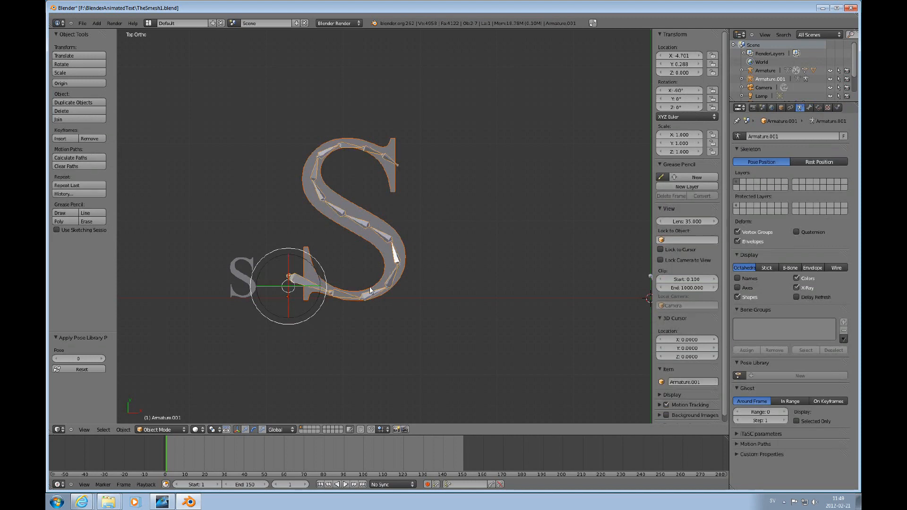
pyautogui.hotkey('ctrl', 'p')
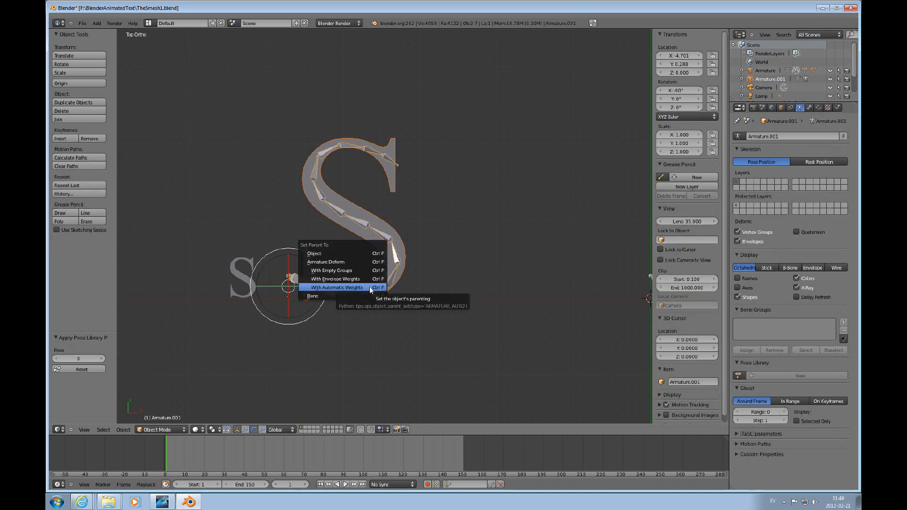
pyautogui.click(369, 287)
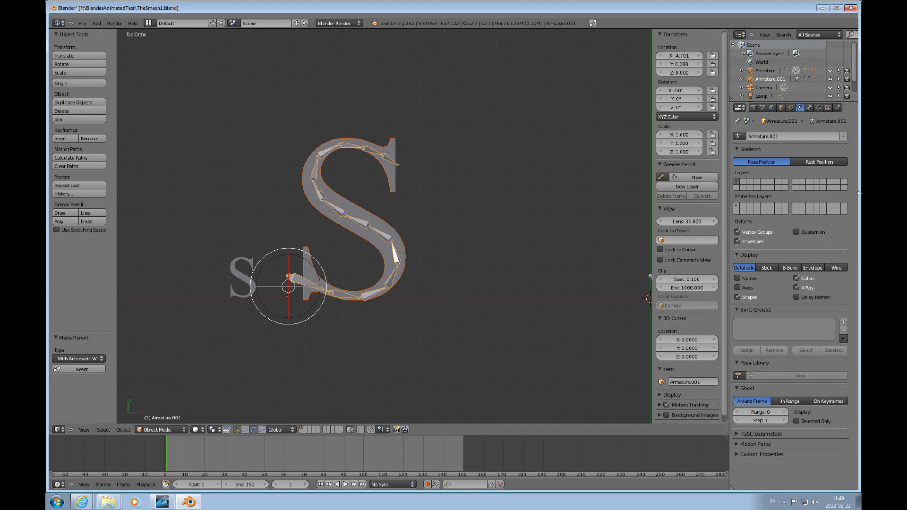
# Examine the grey S in Weight Paint mode, viewing the weights of vertex groups Bone.013 through Bone.009 and Bone.002.
pyautogui.rightClick(320, 211)
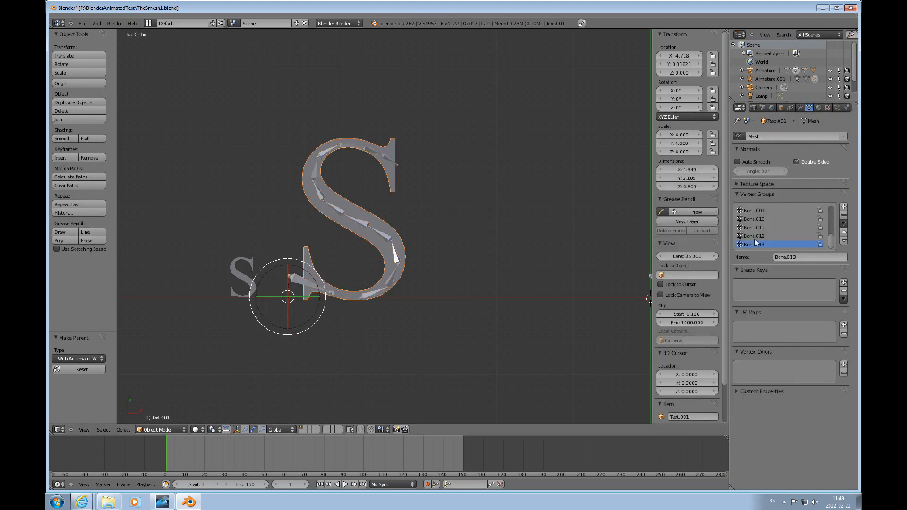
pyautogui.click(180, 430)
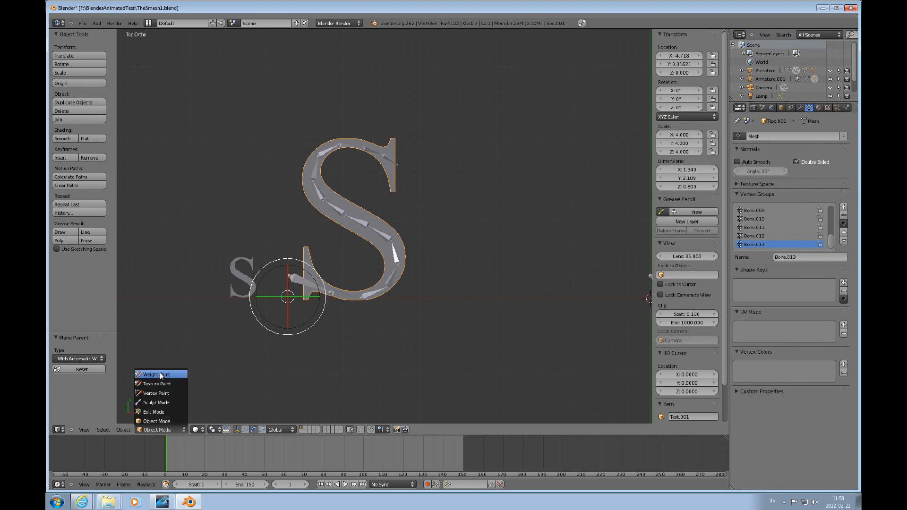
pyautogui.click(160, 375)
pyautogui.moveTo(397, 271); pyautogui.dragTo(319, 344, button='middle')
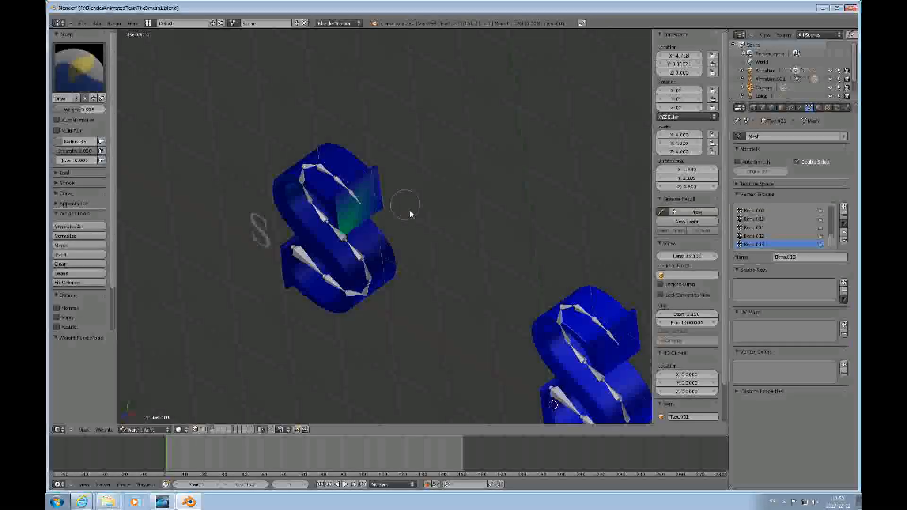
pyautogui.click(755, 236)
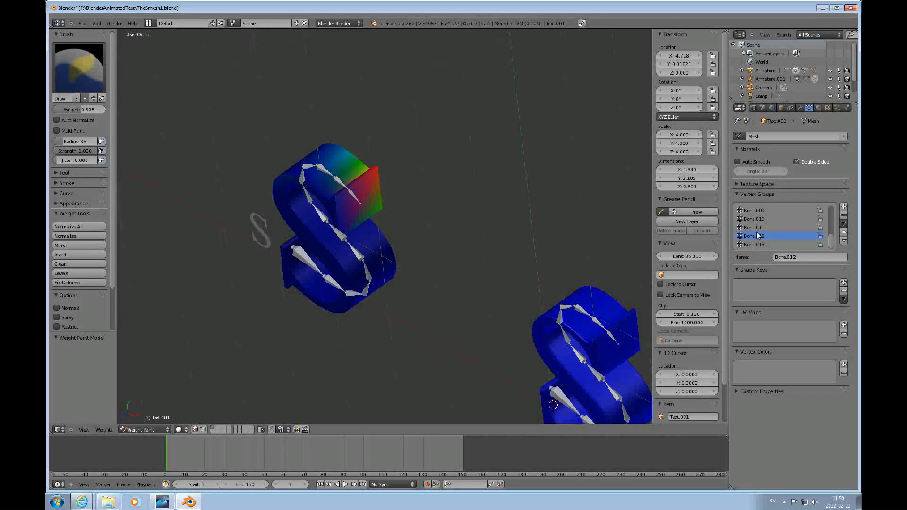
pyautogui.click(755, 227)
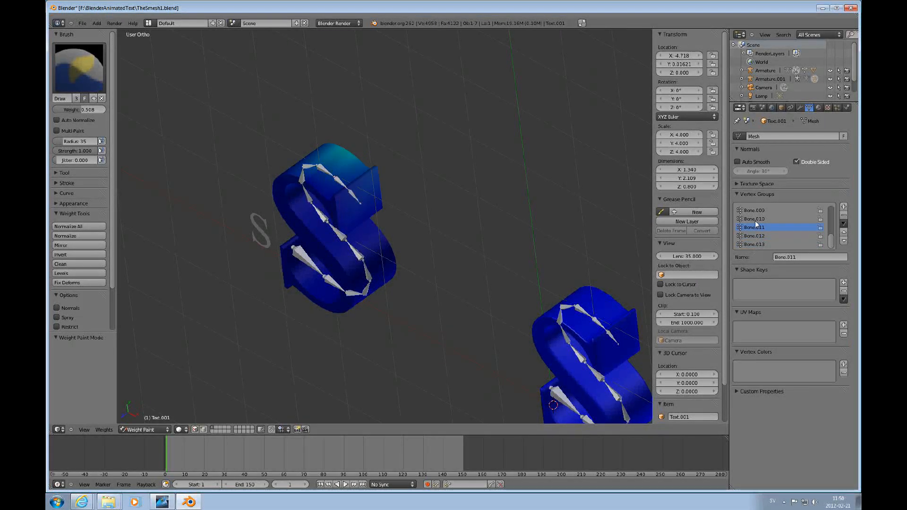
pyautogui.click(755, 218)
pyautogui.click(754, 211)
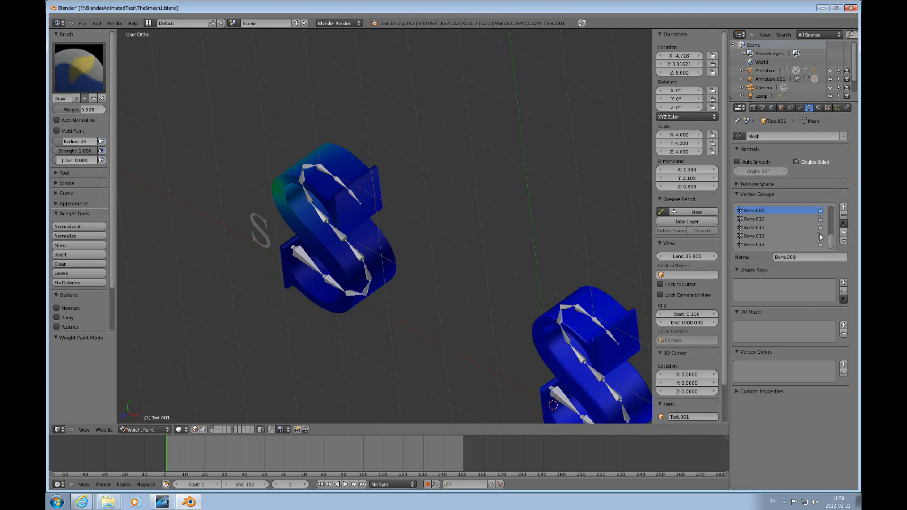
pyautogui.moveTo(833, 236); pyautogui.dragTo(832, 221)
pyautogui.click(747, 211)
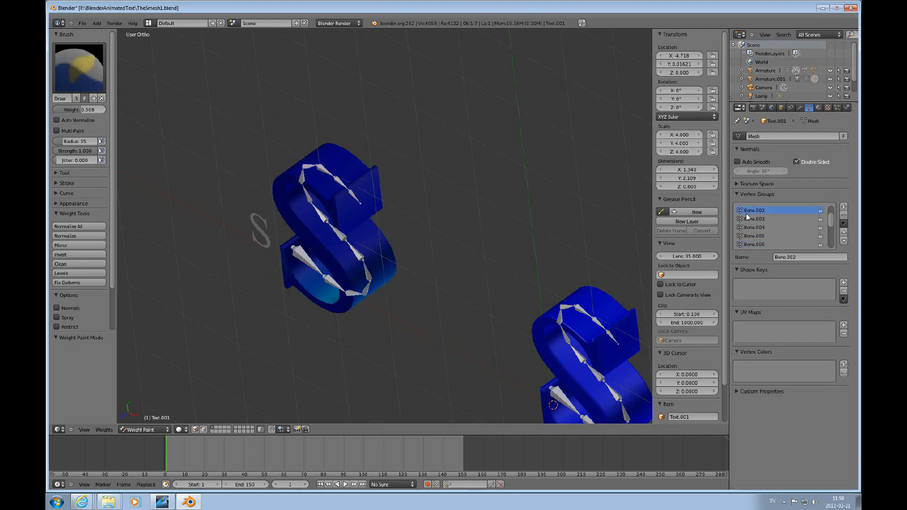
pyautogui.moveTo(400, 309); pyautogui.dragTo(372, 263, button='middle')
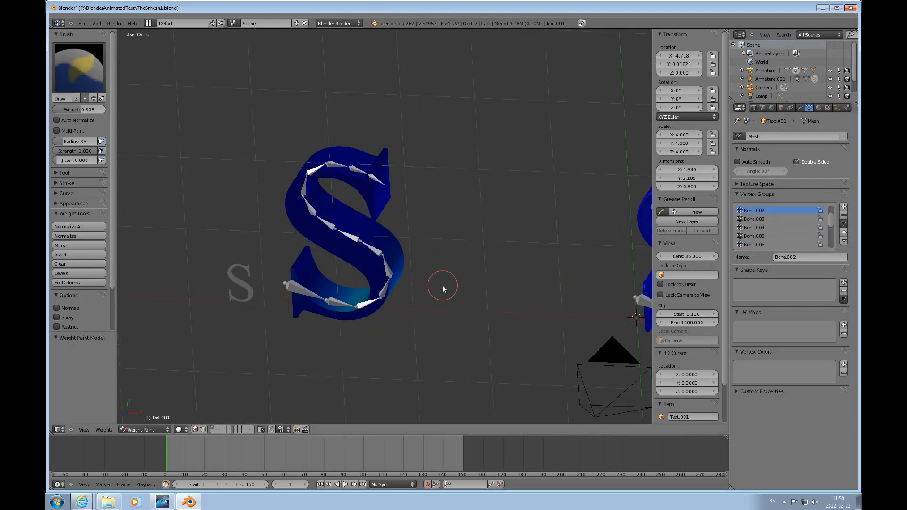
pyautogui.moveTo(443, 285); pyautogui.dragTo(406, 242, button='middle')
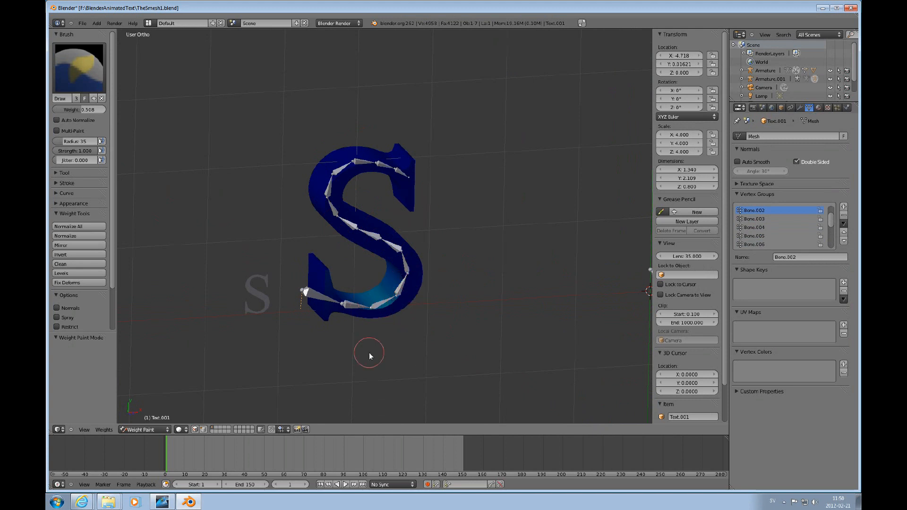
pyautogui.scroll(-3, 415, 336)
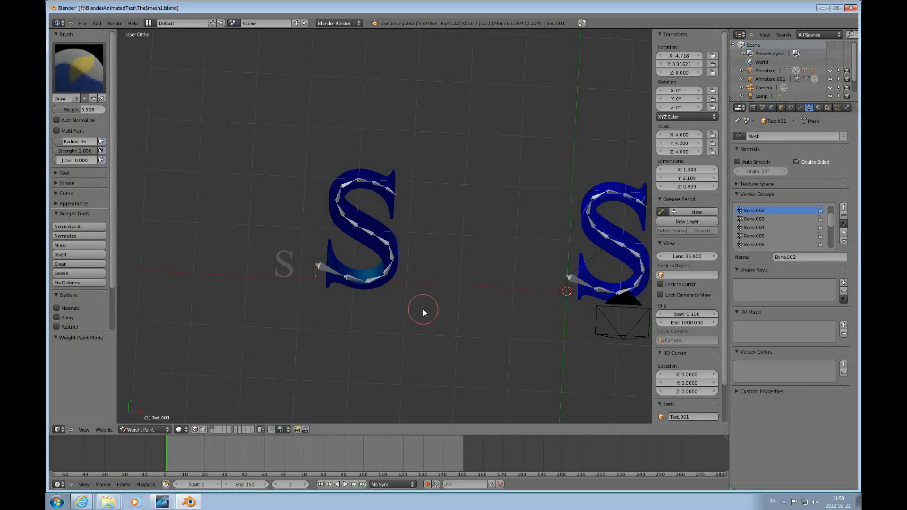
# Return the grey S to Object Mode, then select Armature.001 and put it in Pose Mode.
pyautogui.click(157, 430)
pyautogui.click(163, 430)
pyautogui.click(146, 424)
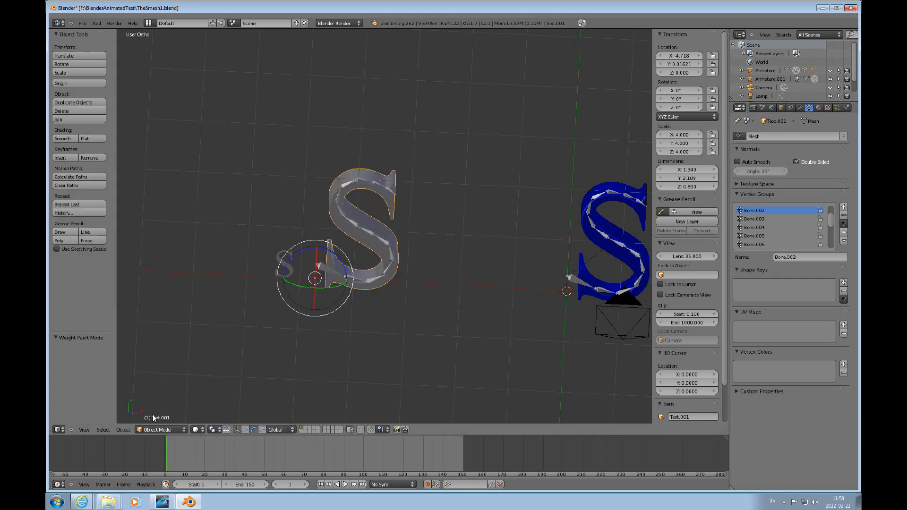
pyautogui.rightClick(323, 271)
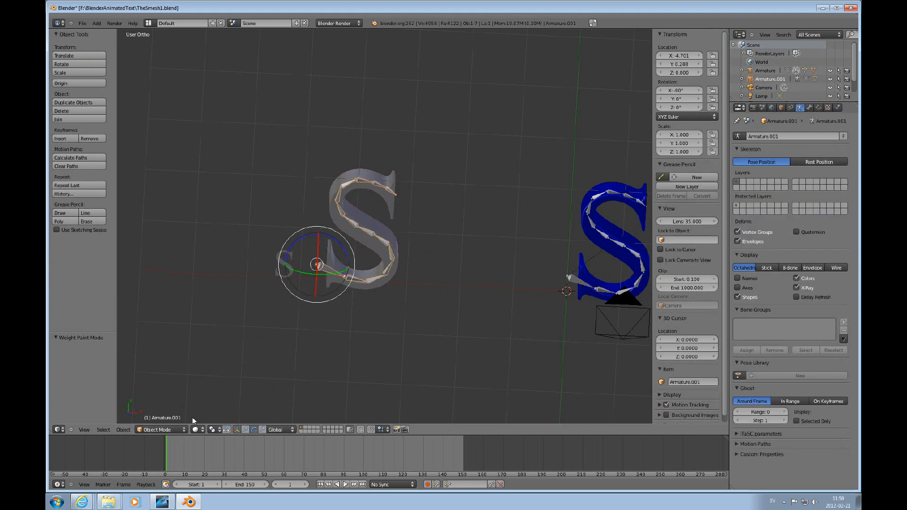
pyautogui.click(163, 430)
pyautogui.click(156, 403)
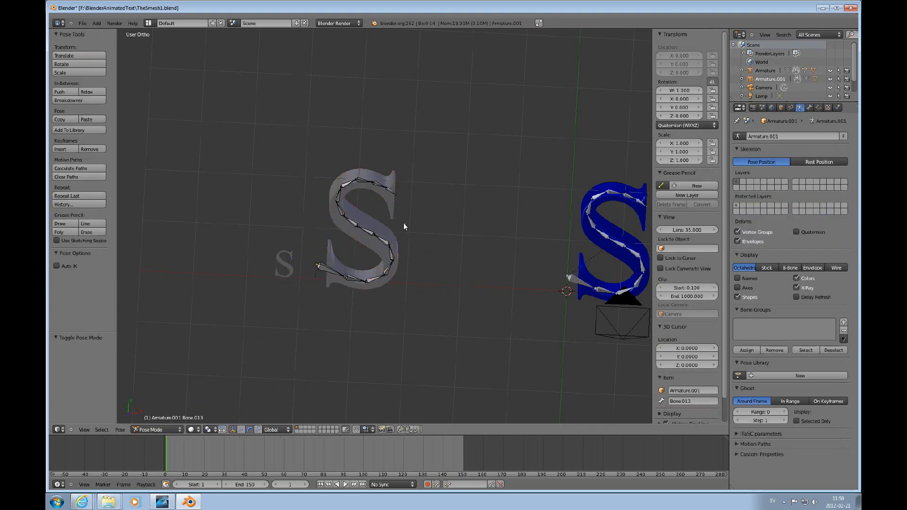
# Rotate Bone.013 at the upper tip of the grey S about -17.9° around the global Y axis.
pyautogui.rightClick(363, 182)
pyautogui.rightClick(388, 189)
pyautogui.moveTo(404, 194); pyautogui.dragTo(406, 208, button='middle')
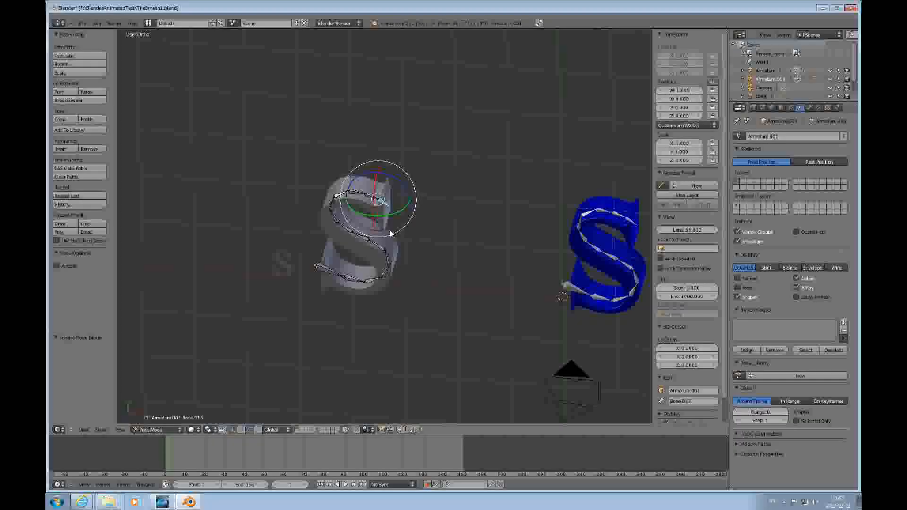
pyautogui.moveTo(405, 207); pyautogui.dragTo(397, 211)
pyautogui.moveTo(397, 211); pyautogui.dragTo(425, 201, button='middle')
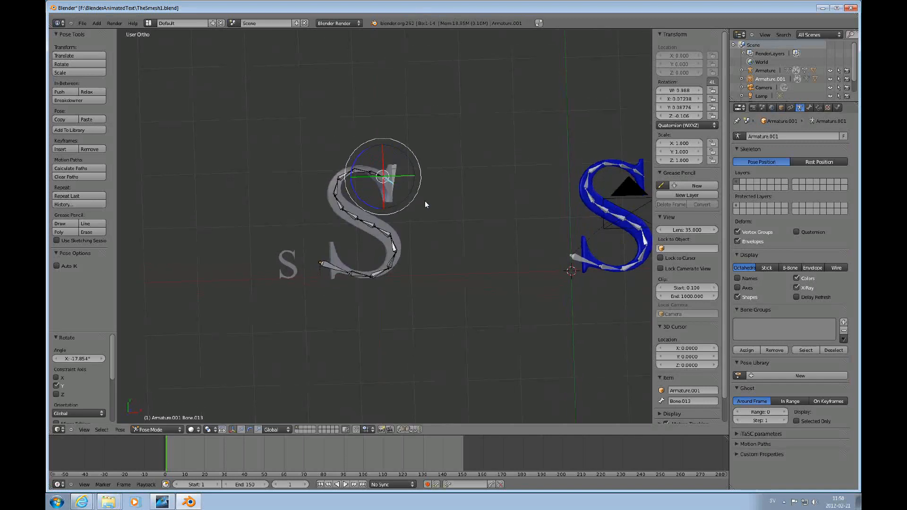
# Rotate Bone.011 in the upper curve of the grey S about 16.8° without an axis constraint.
pyautogui.scroll(5, 426, 202)
pyautogui.scroll(1, 425, 198)
pyautogui.rightClick(323, 59)
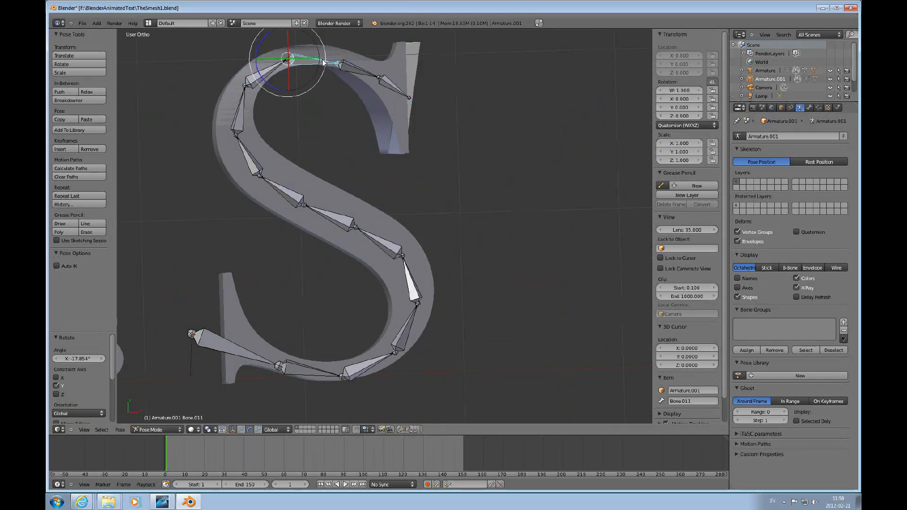
pyautogui.moveTo(324, 69); pyautogui.dragTo(322, 83)
pyautogui.moveTo(398, 101); pyautogui.dragTo(355, 150, button='middle')
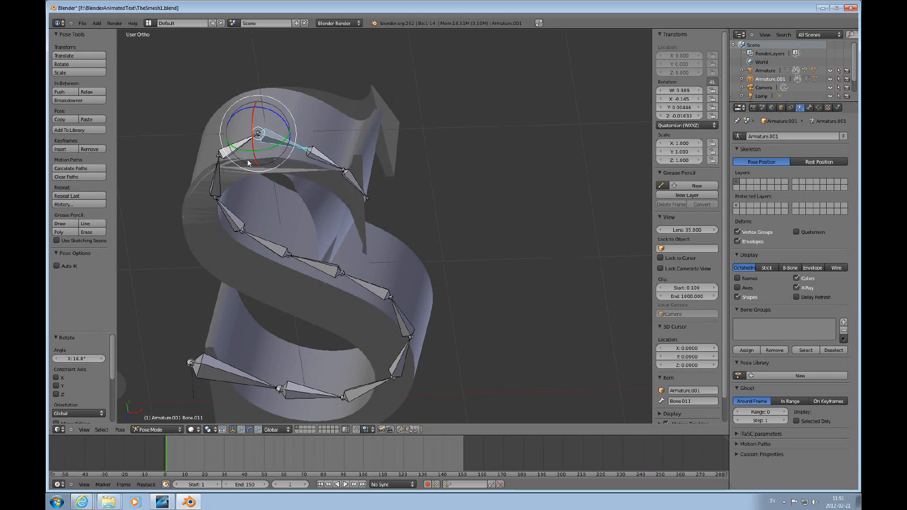
pyautogui.scroll(-3, 380, 215)
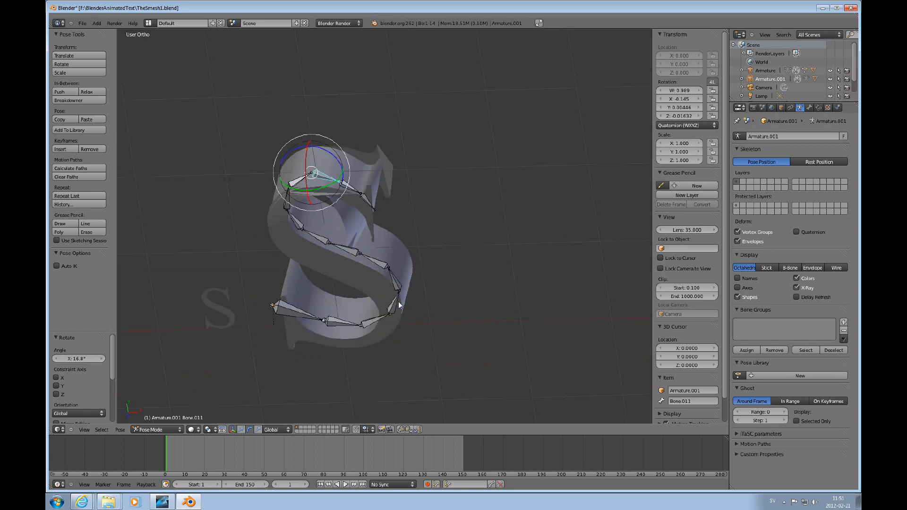
# In top view, select all bones of the blue S's armature.
pyautogui.press('KP_1')
pyautogui.press('KP_7')
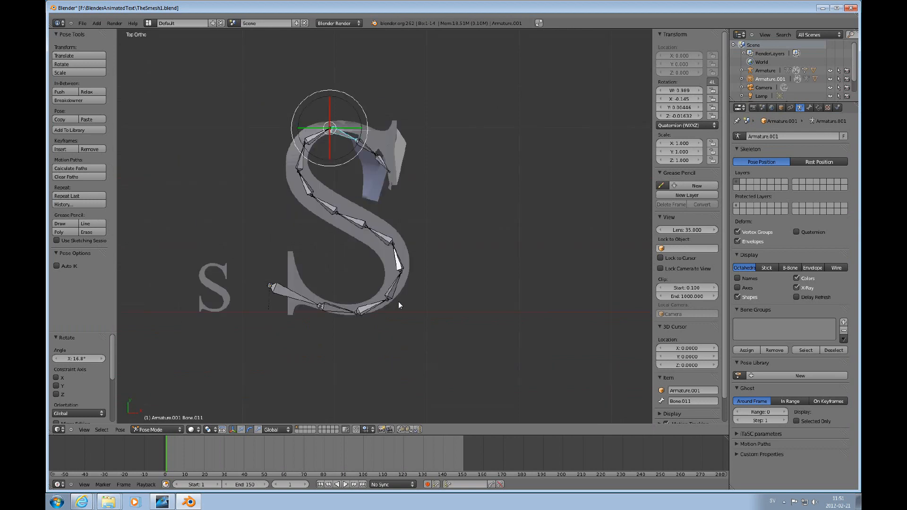
pyautogui.scroll(-3, 443, 293)
pyautogui.keyDown('ctrl'); pyautogui.scroll(8, 443, 286); pyautogui.keyUp('ctrl')
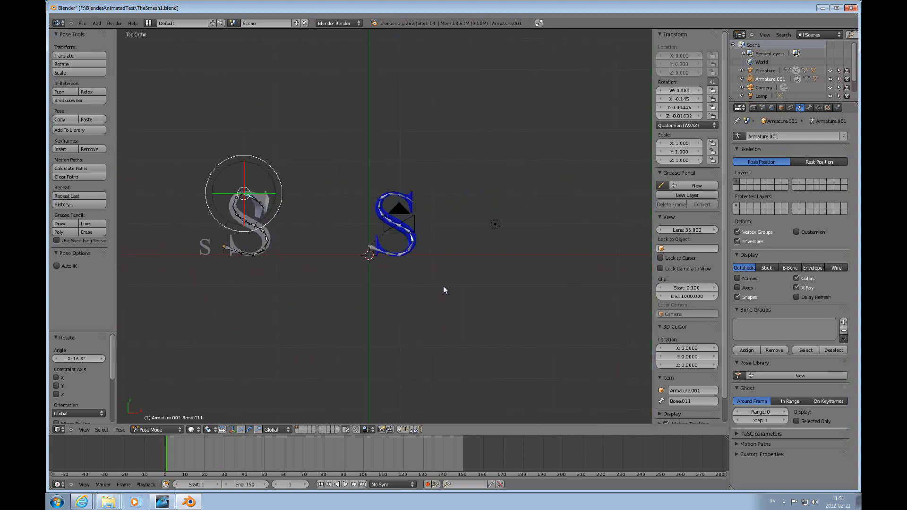
pyautogui.scroll(6, 406, 237)
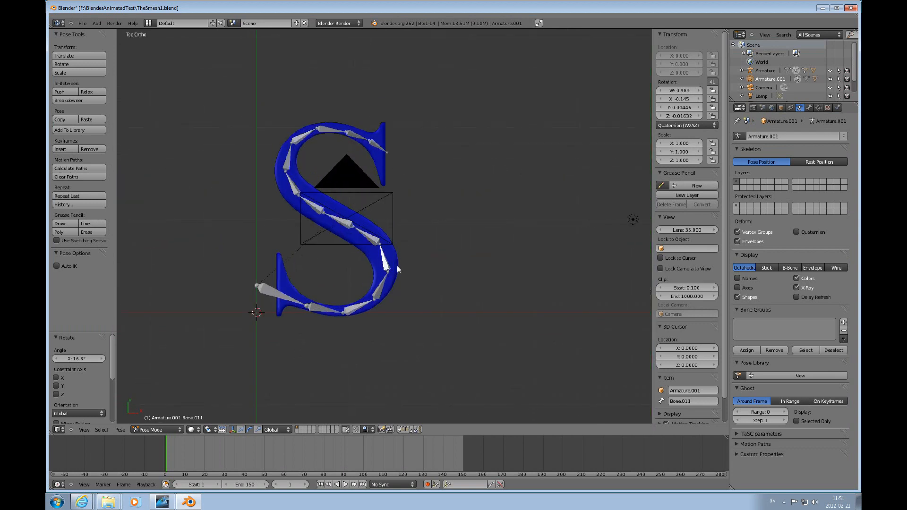
pyautogui.scroll(-1, 397, 267)
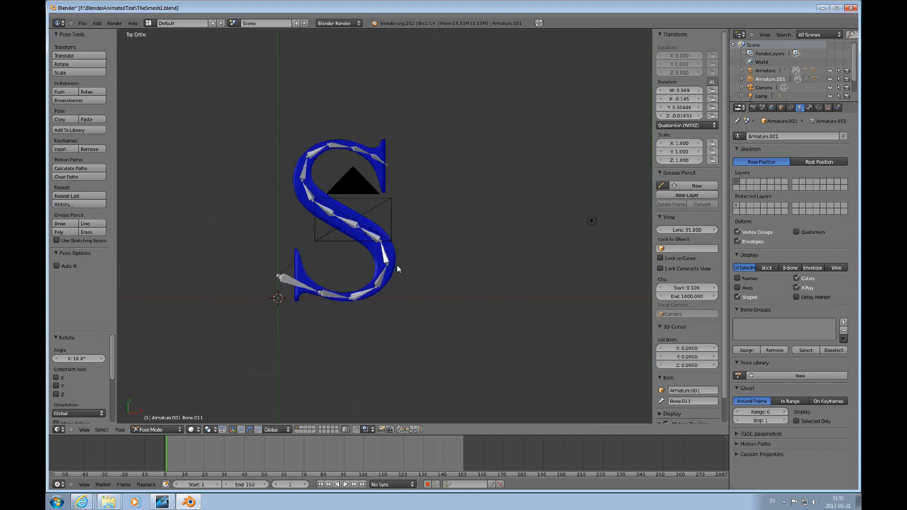
pyautogui.rightClick(303, 288)
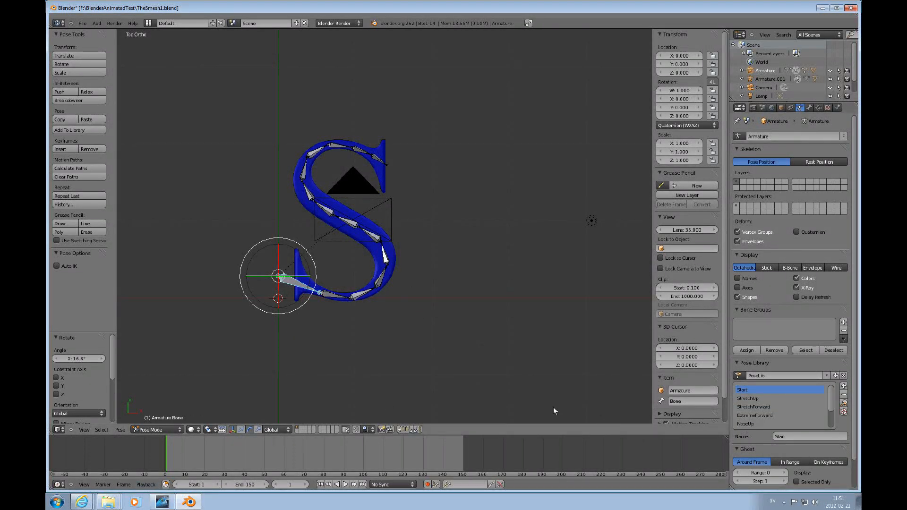
pyautogui.click(843, 403)
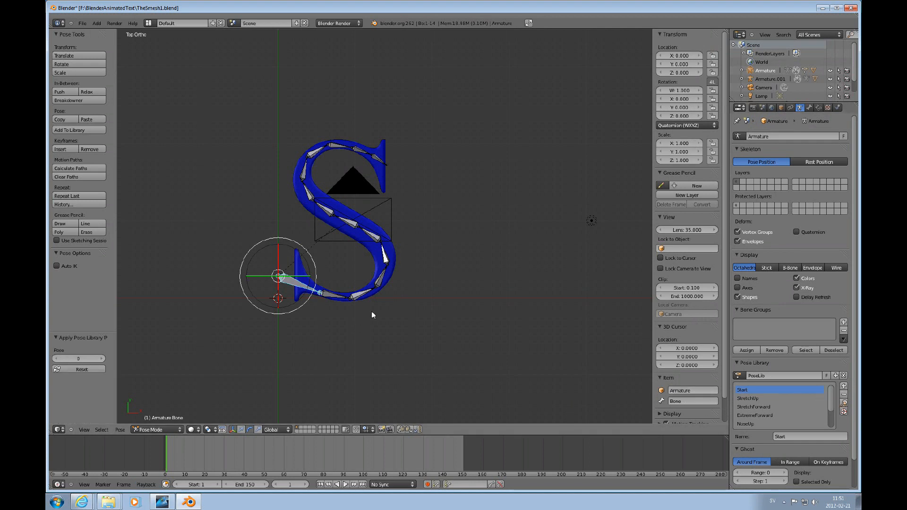
pyautogui.press('a')
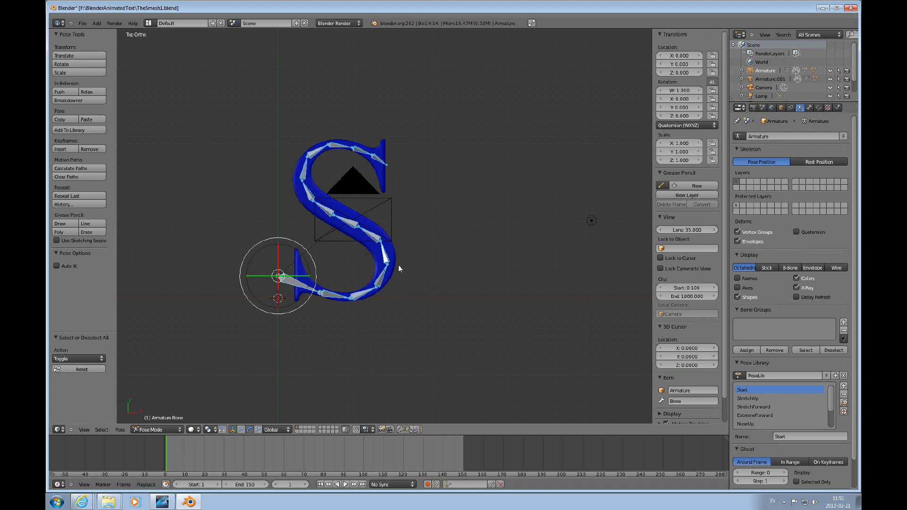
# Apply the Start library pose to the blue S and insert a LocRot keyframe for all bones at frame 1.
pyautogui.click(844, 403)
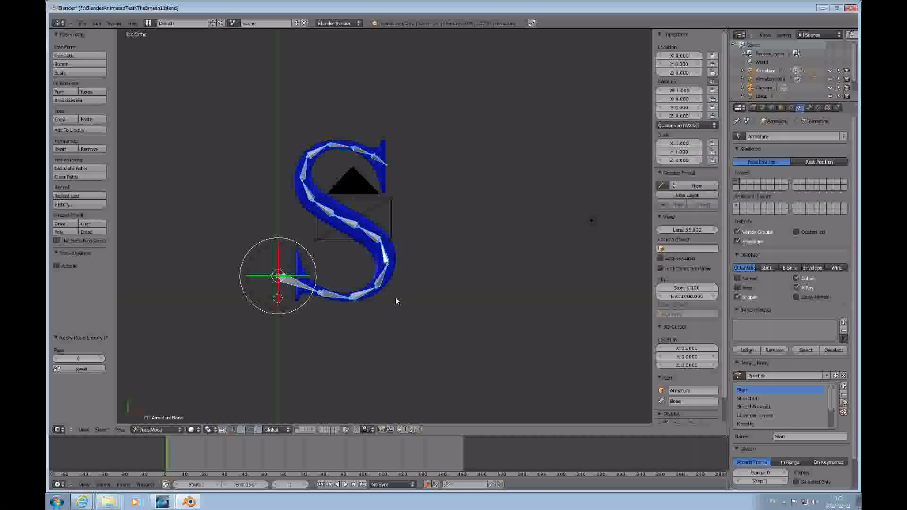
pyautogui.press('i')
pyautogui.press('Down')
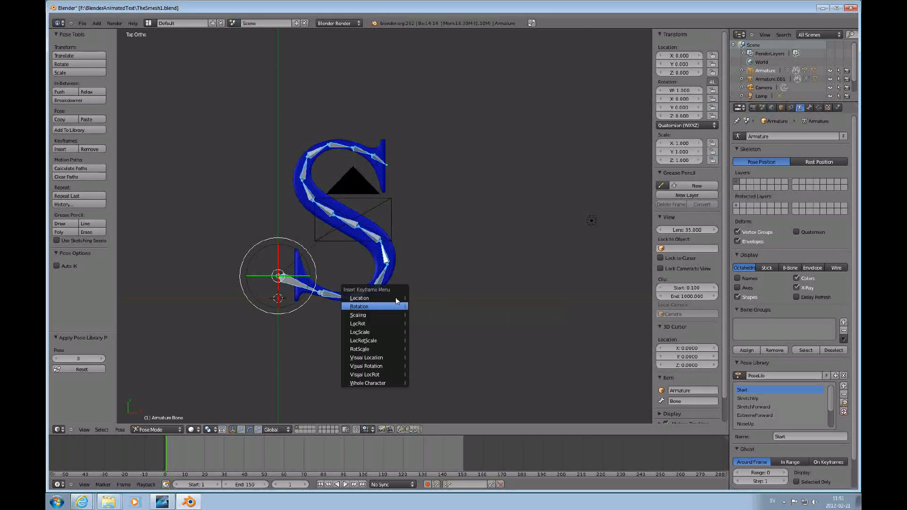
pyautogui.press('Down')
pyautogui.press('Down')
pyautogui.press('Return')
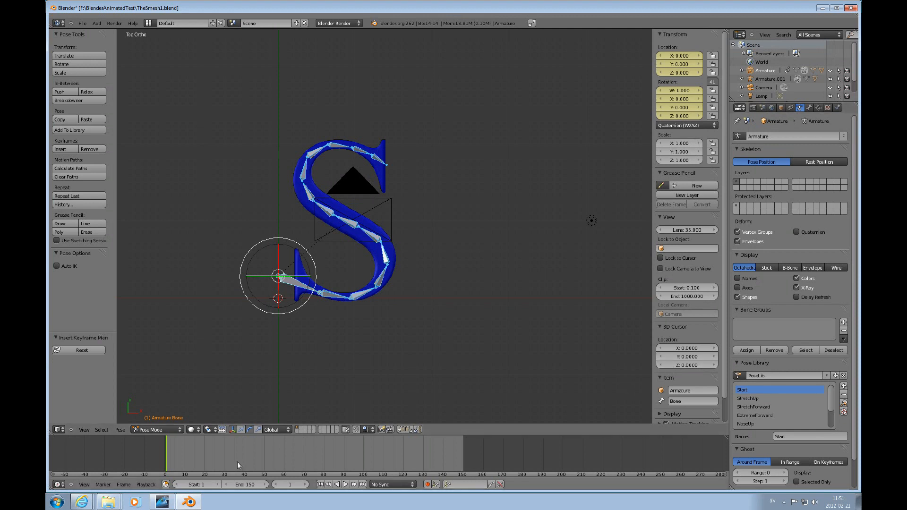
# At frame 30, apply the StretchUp pose to the blue S and insert a LocRot keyframe.
pyautogui.click(223, 454)
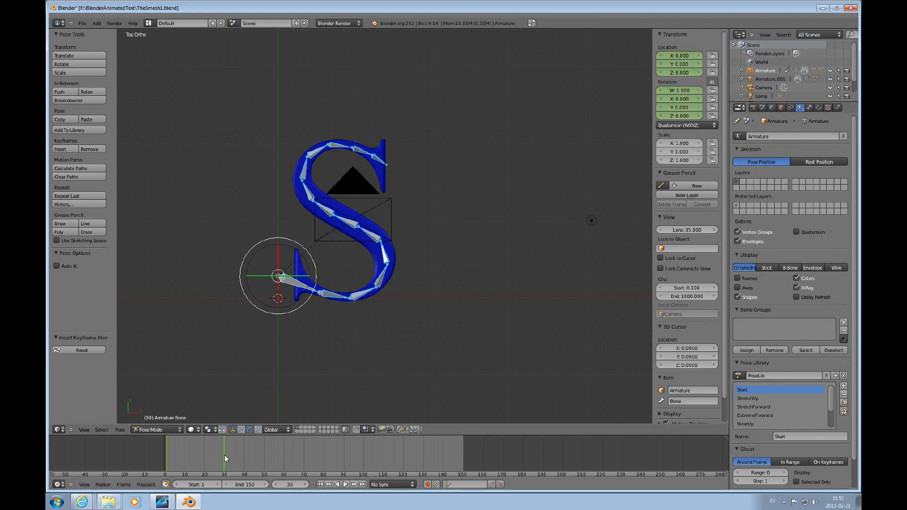
pyautogui.click(750, 399)
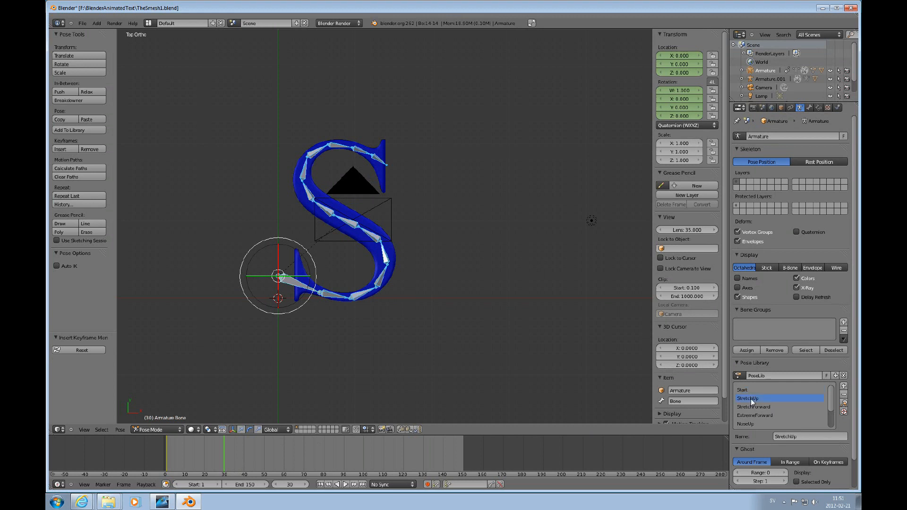
pyautogui.click(844, 403)
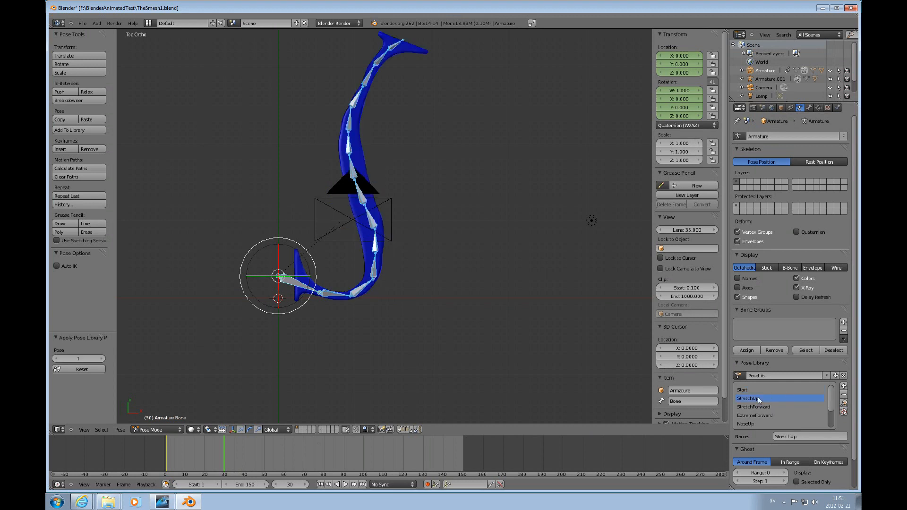
pyautogui.press('i')
pyautogui.click(401, 250)
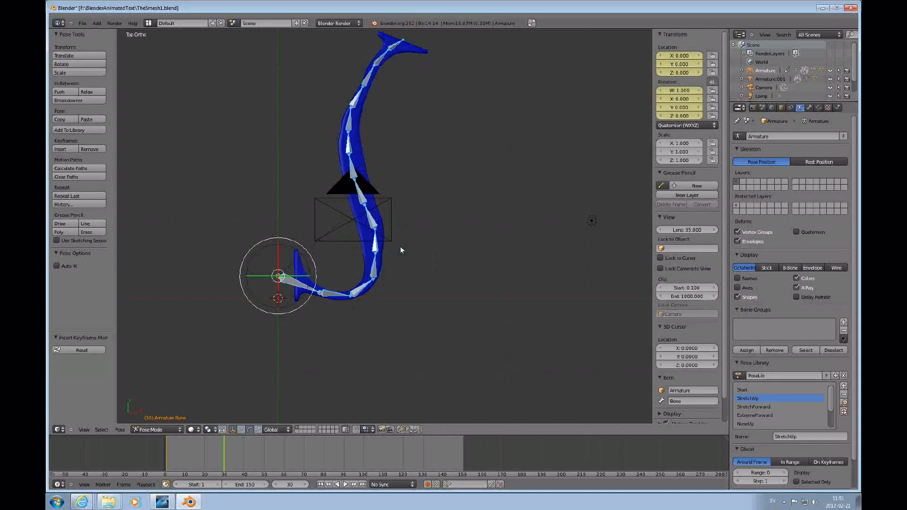
# At frame 60, apply the StretchForward pose to the blue S and insert a LocRot keyframe.
pyautogui.click(284, 451)
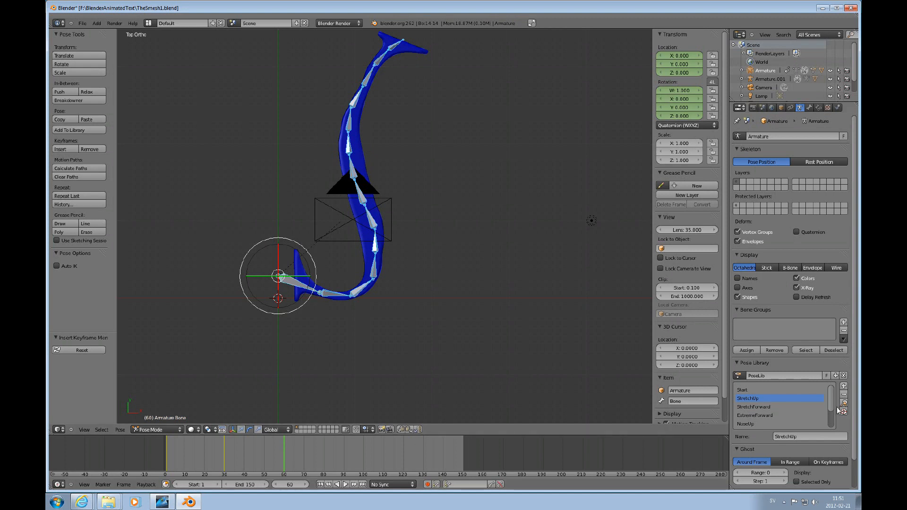
pyautogui.click(762, 408)
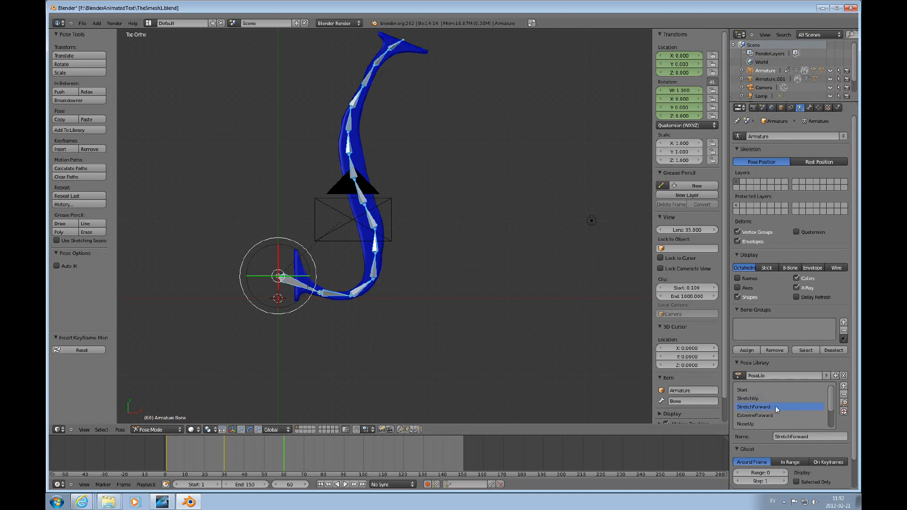
pyautogui.click(844, 404)
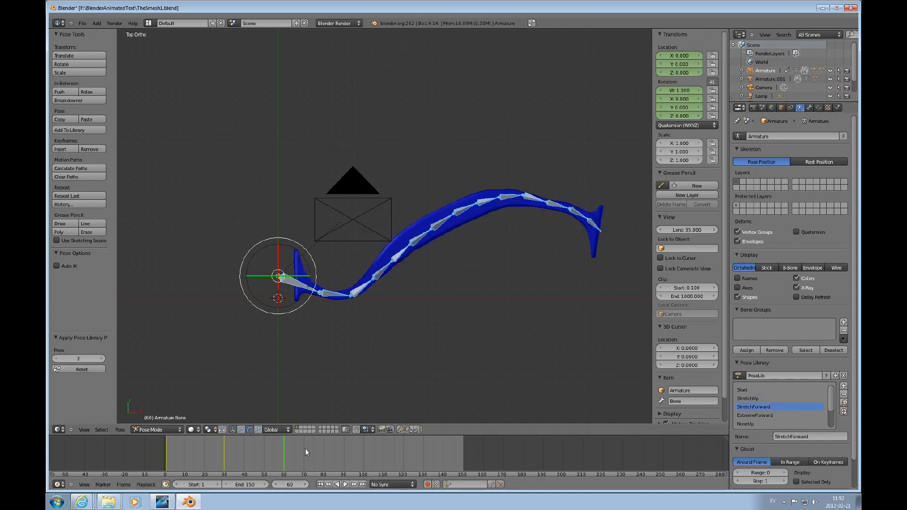
pyautogui.press('i')
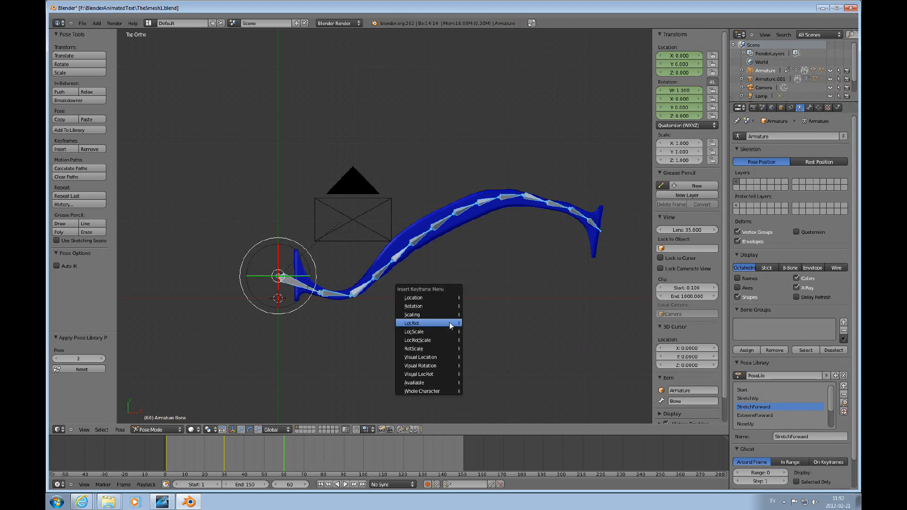
pyautogui.click(449, 322)
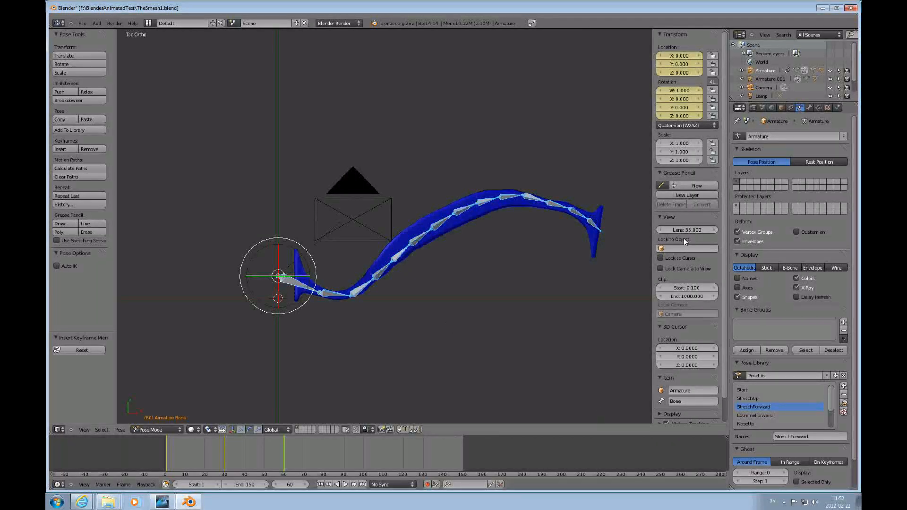
# At frame 70, apply the ExtremeForward pose to the blue S and insert a LocRot keyframe.
pyautogui.click(761, 415)
pyautogui.click(302, 452)
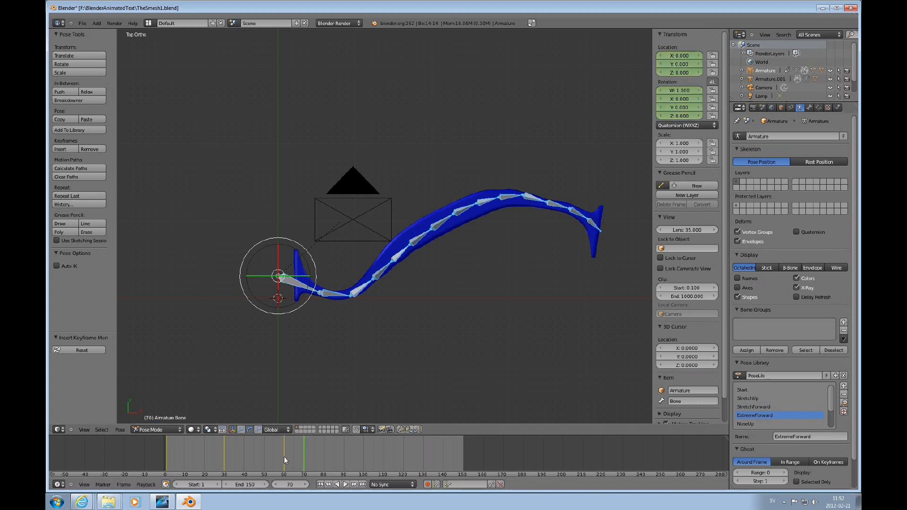
pyautogui.click(844, 402)
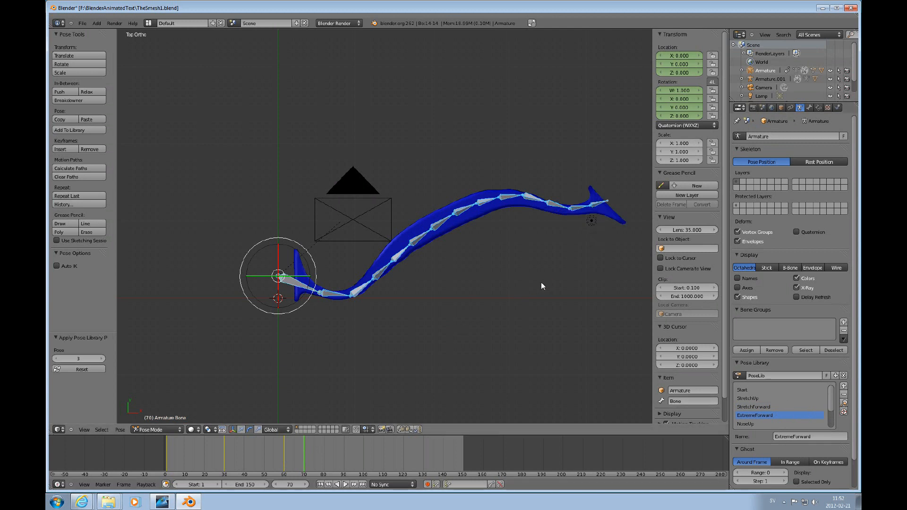
pyautogui.press('i')
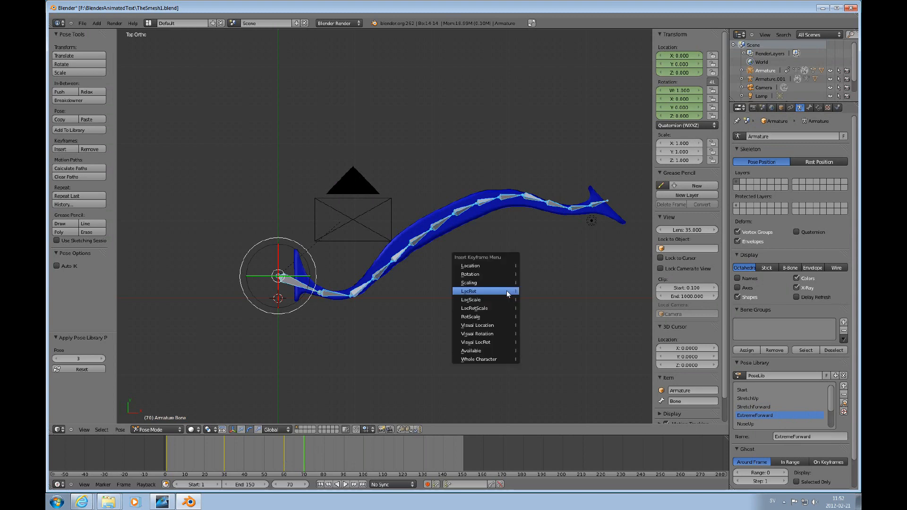
pyautogui.click(506, 290)
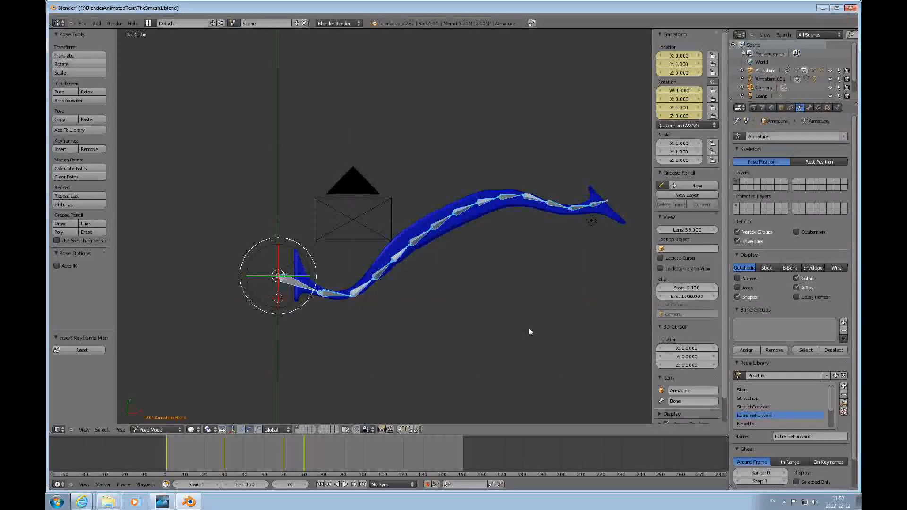
# At frame 76, apply the NoseUp pose to the blue S and insert a LocRot keyframe.
pyautogui.scroll(-1, 832, 411)
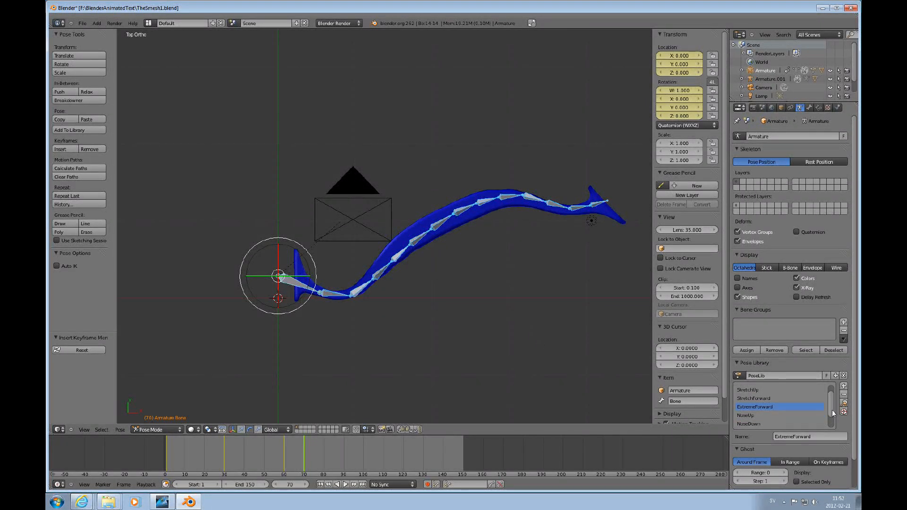
pyautogui.click(755, 415)
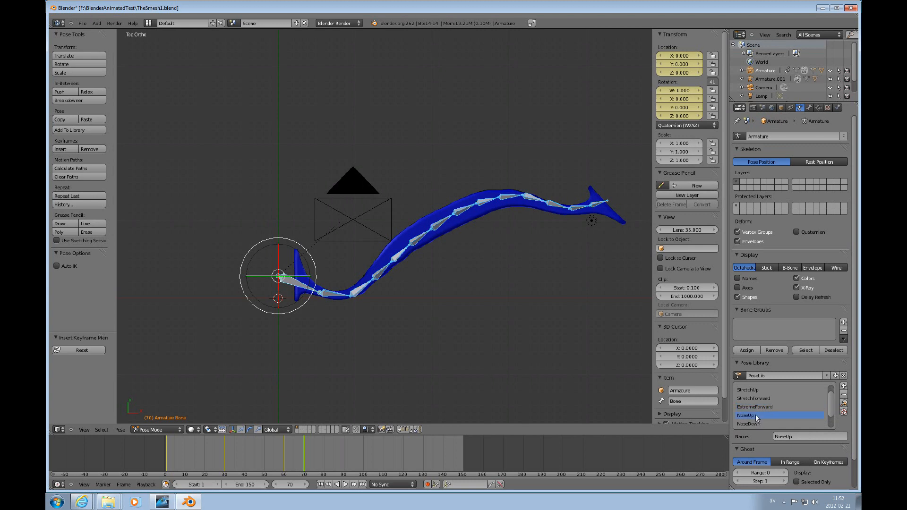
pyautogui.click(845, 402)
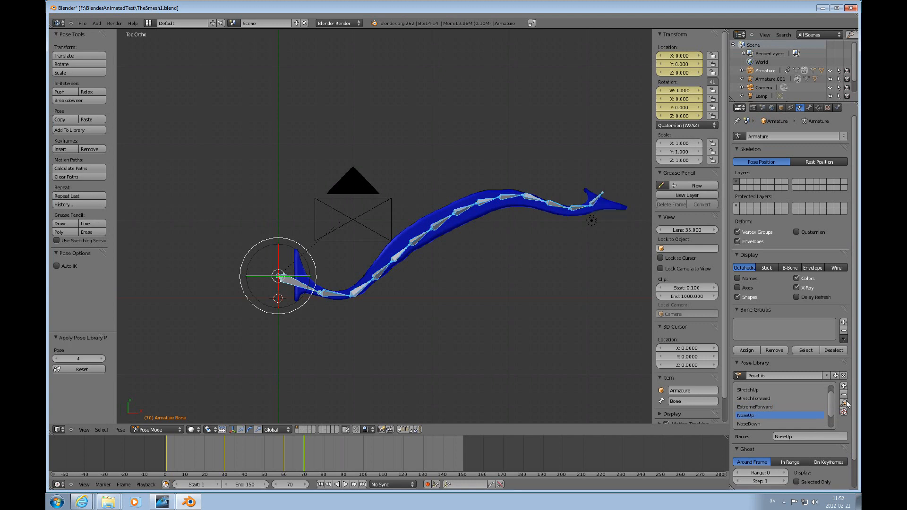
pyautogui.click(316, 457)
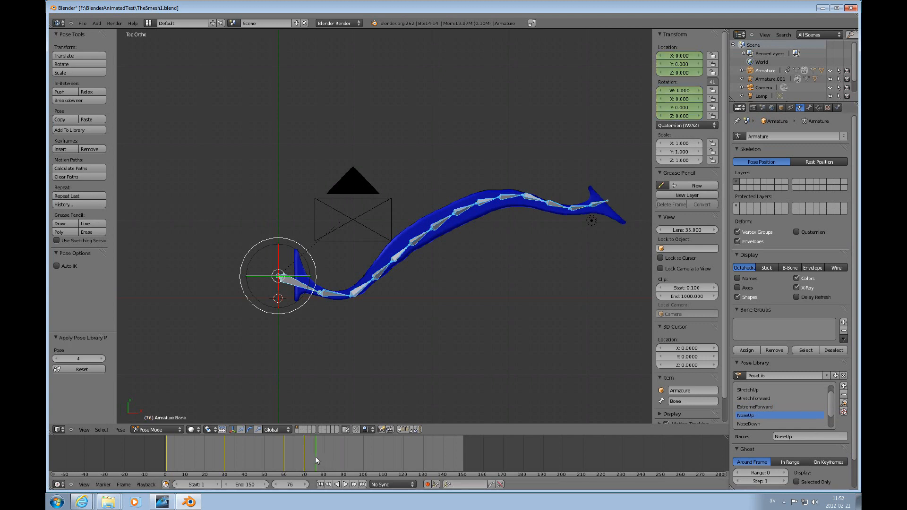
pyautogui.click(845, 404)
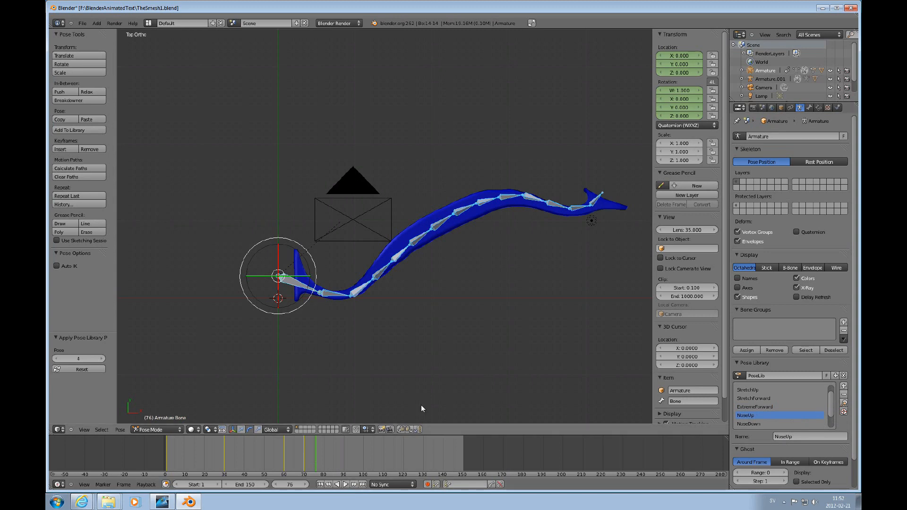
pyautogui.press('i')
pyautogui.click(587, 218)
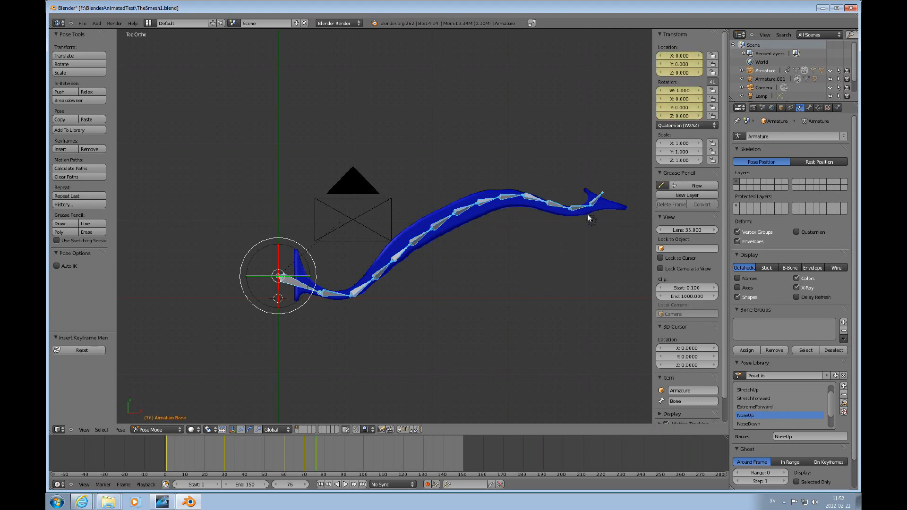
# At frame 80, apply the NoseDown pose to the blue S and insert a LocRot keyframe.
pyautogui.click(324, 449)
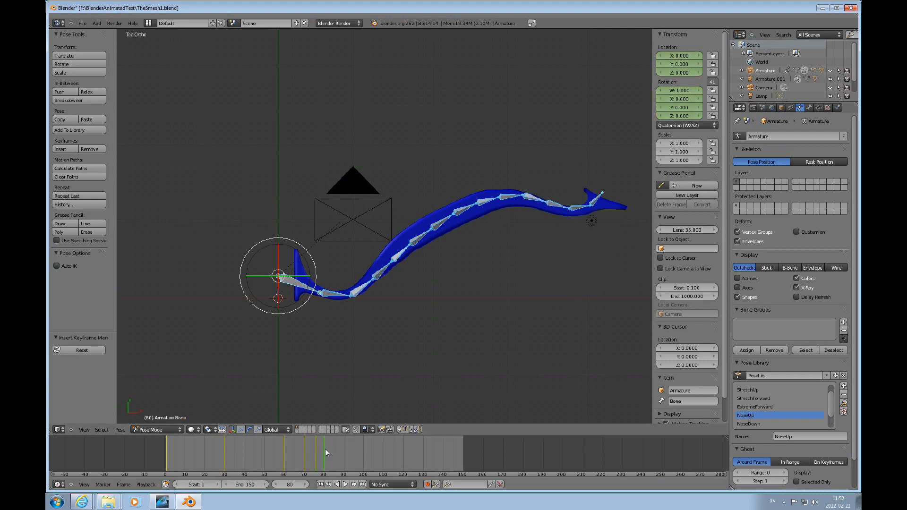
pyautogui.scroll(-2, 829, 405)
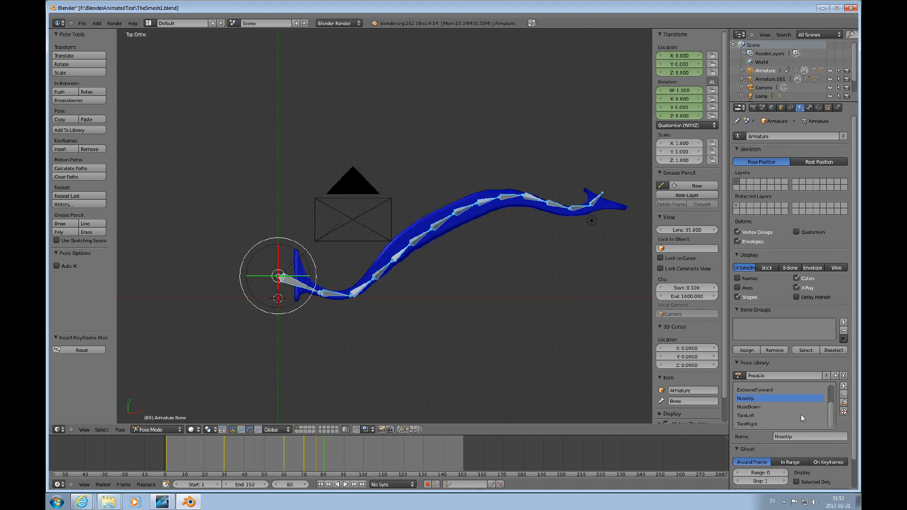
pyautogui.click(751, 407)
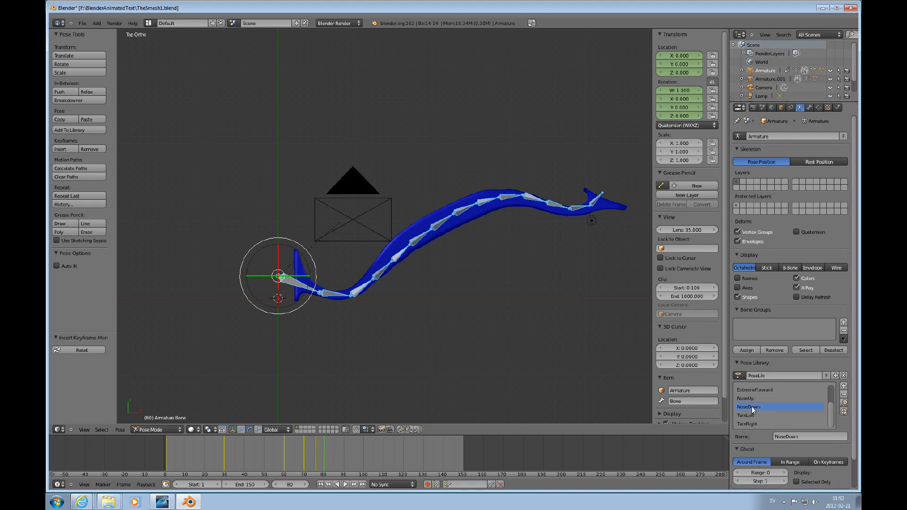
pyautogui.click(844, 403)
pyautogui.press('i')
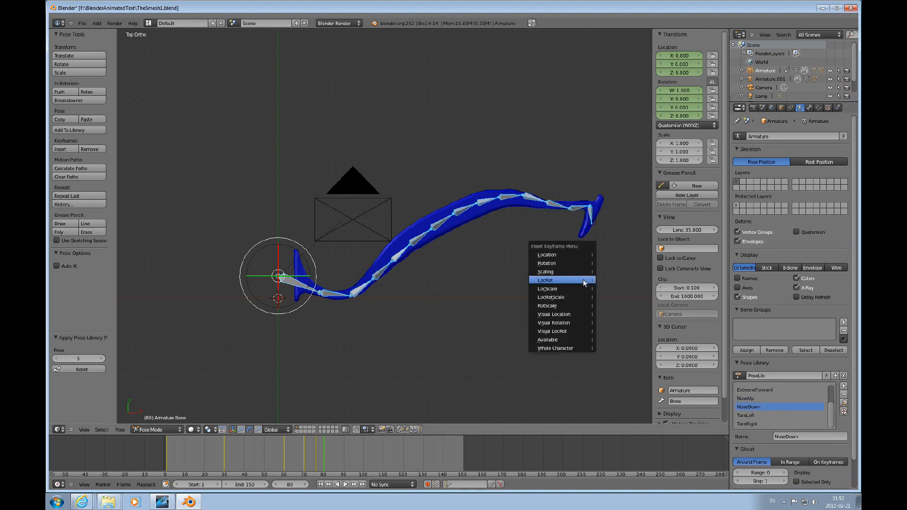
pyautogui.click(583, 279)
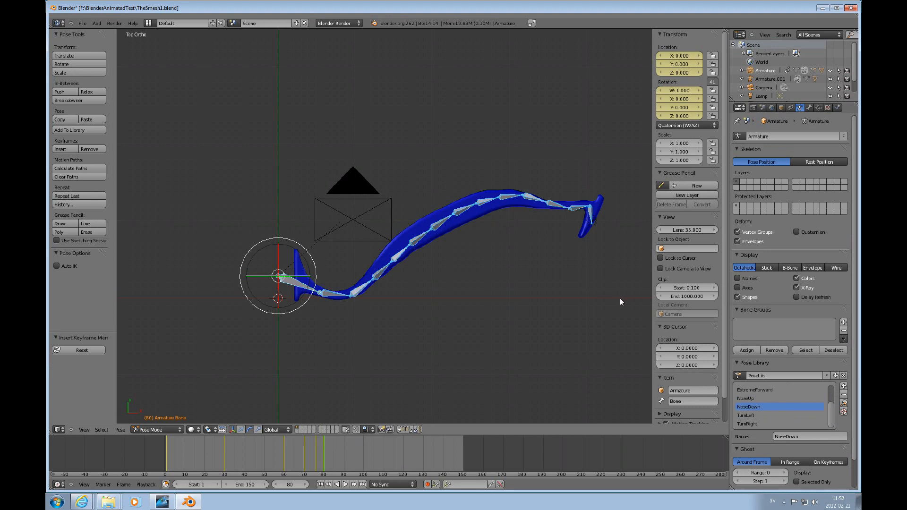
# At frame 85, apply the NoseUp pose to the blue S and insert a LocRot keyframe.
pyautogui.click(333, 455)
pyautogui.click(750, 398)
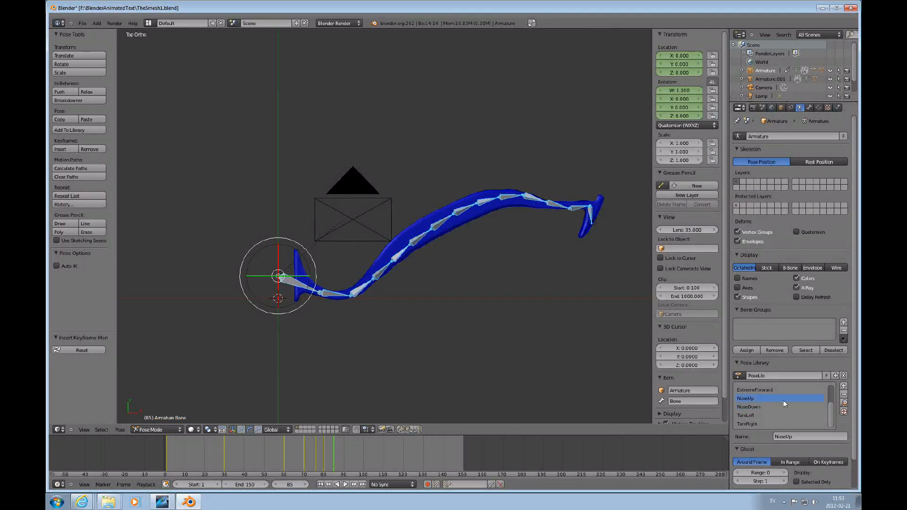
pyautogui.click(844, 403)
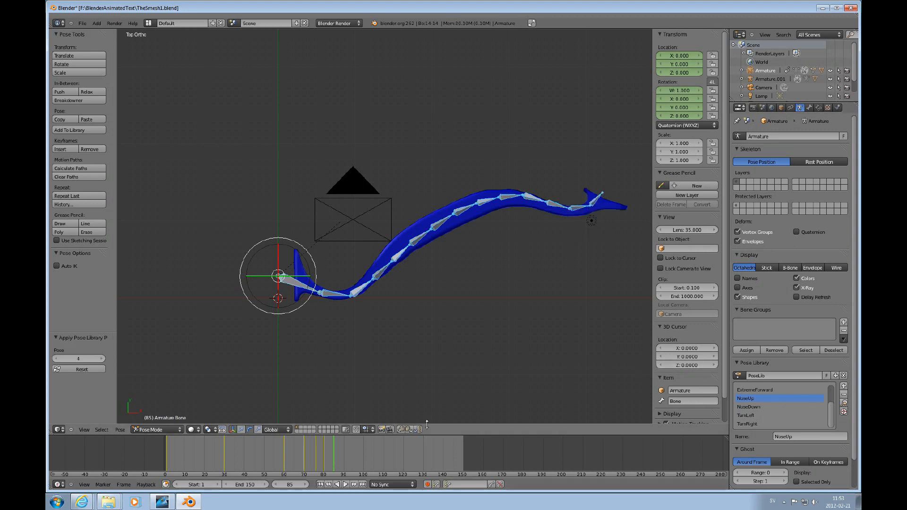
pyautogui.press('i')
pyautogui.click(520, 271)
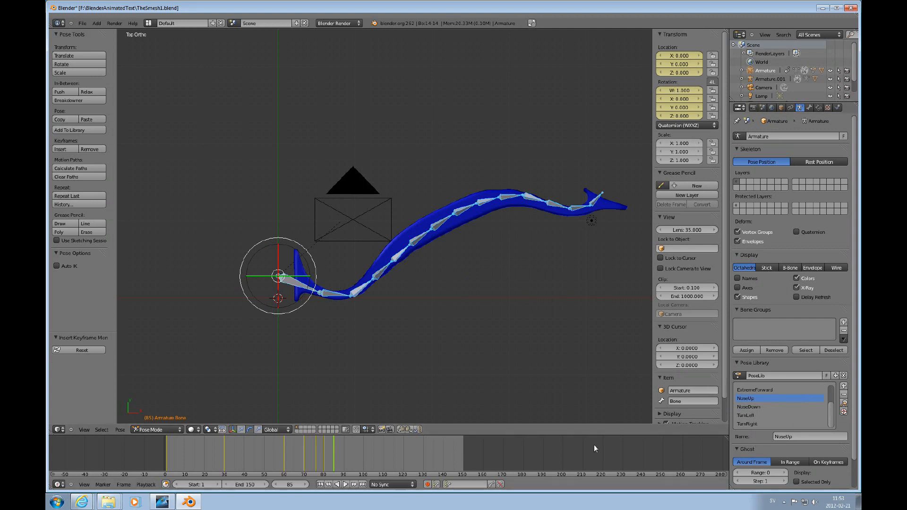
# At frame 90, apply the NoseDown pose to the blue S and insert a LocRot keyframe.
pyautogui.click(344, 447)
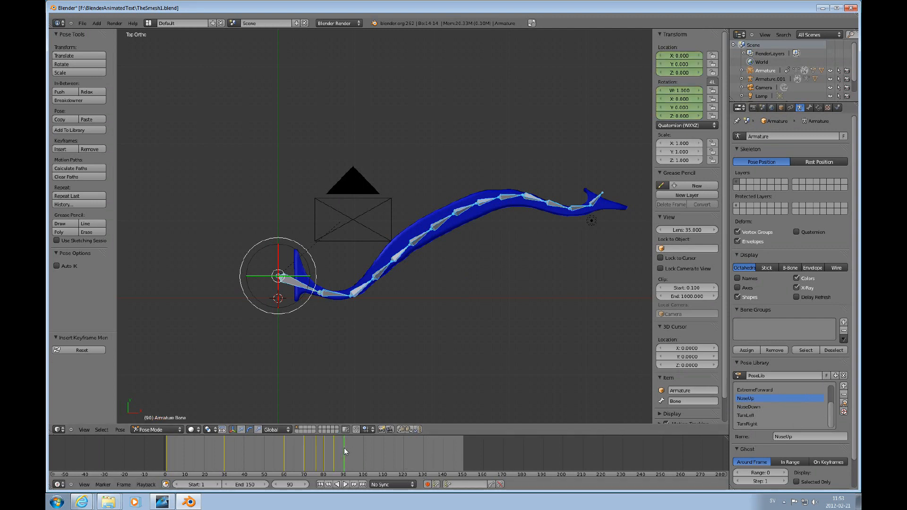
pyautogui.click(755, 408)
pyautogui.click(845, 404)
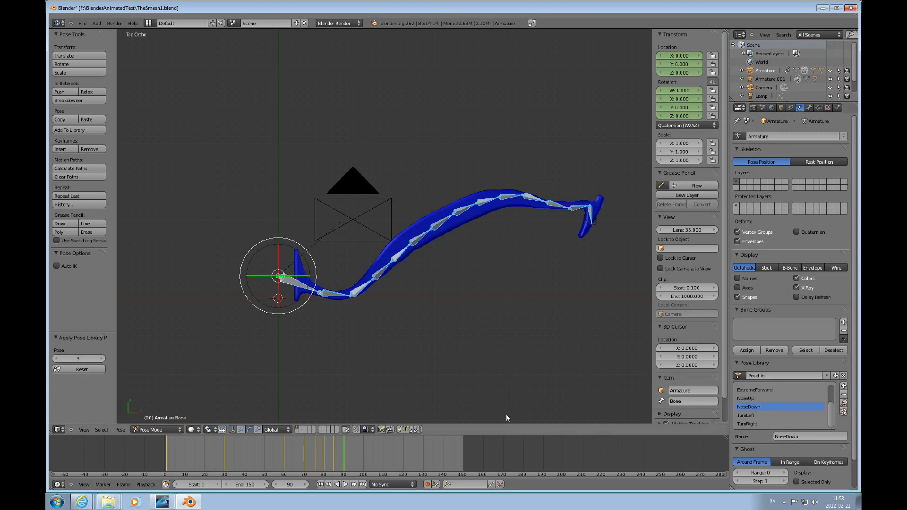
pyautogui.press('i')
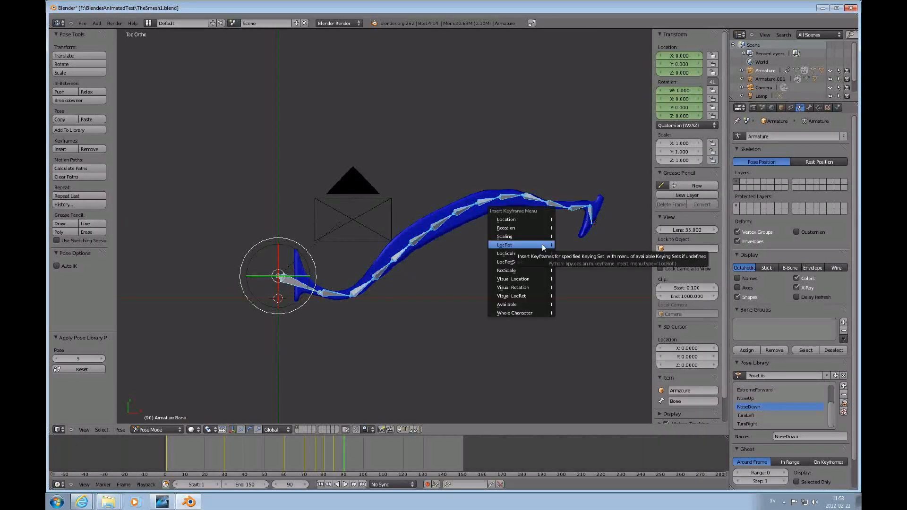
pyautogui.click(542, 244)
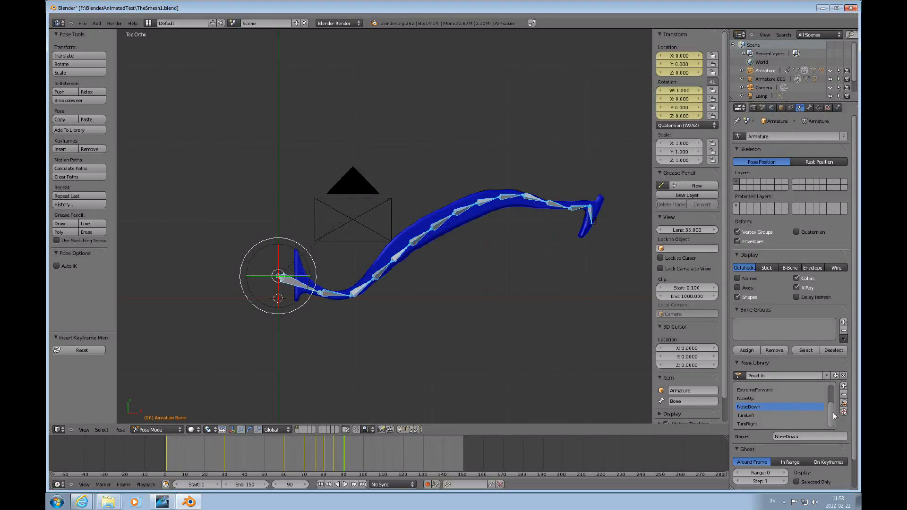
# At frame 120, apply the Start pose to the blue S and insert a LocRot keyframe.
pyautogui.click(404, 457)
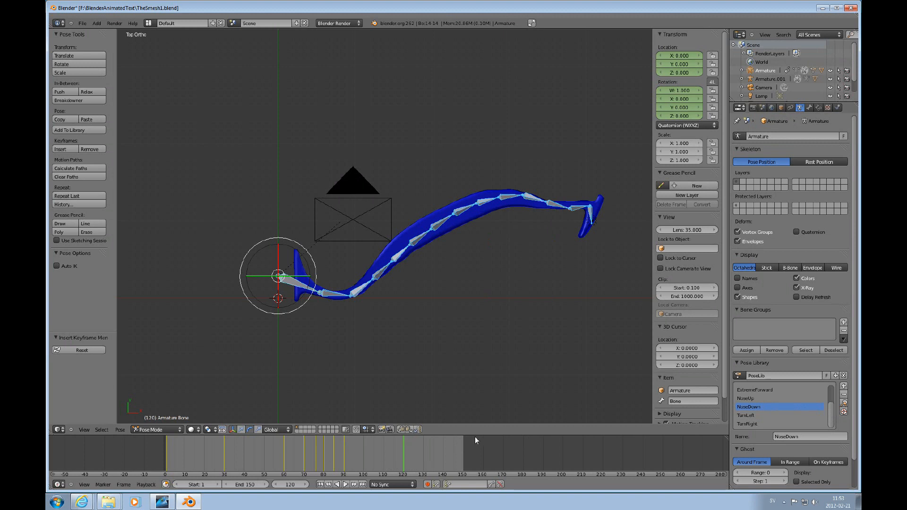
pyautogui.scroll(3, 833, 416)
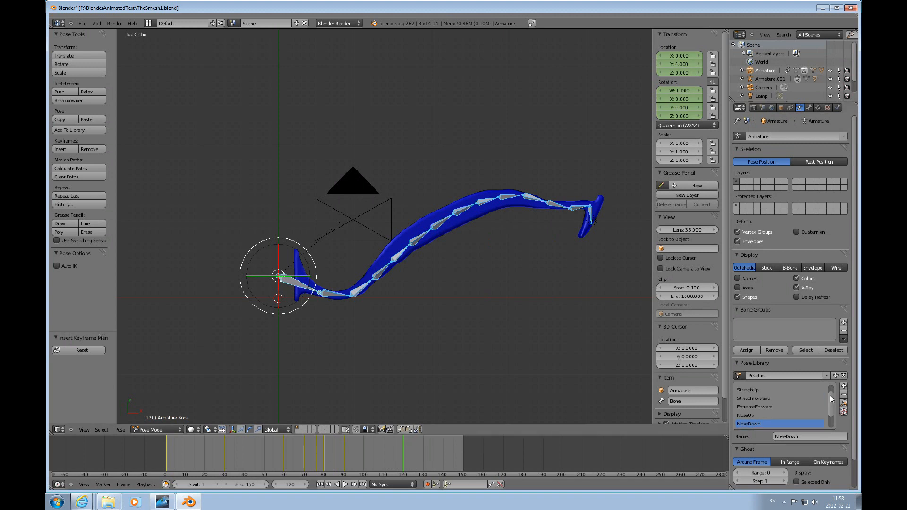
pyautogui.click(747, 390)
pyautogui.click(843, 403)
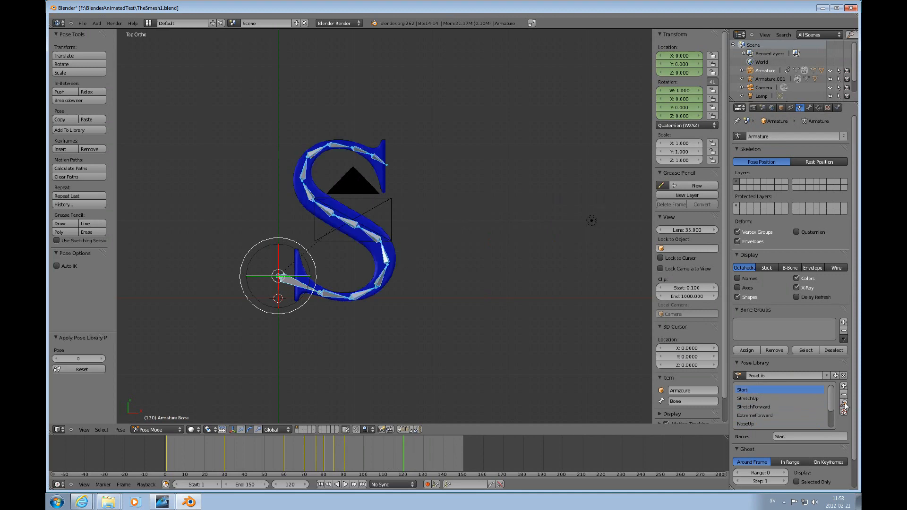
pyautogui.press('i')
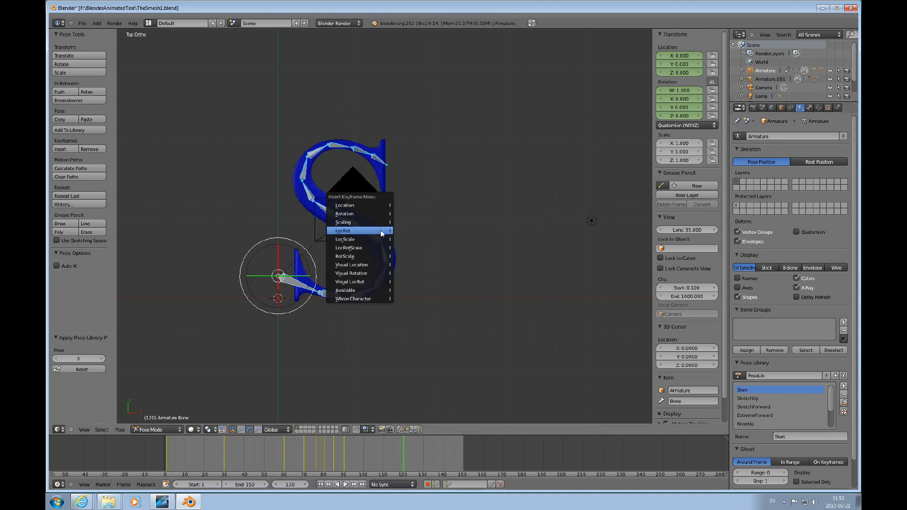
pyautogui.click(381, 230)
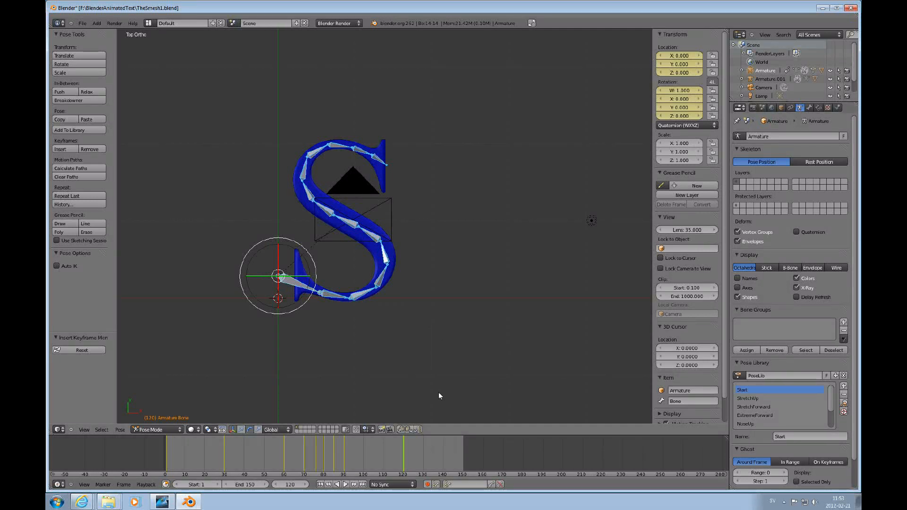
# At frame 125, apply the TurnLeft pose to the blue S and insert a LocRot keyframe.
pyautogui.click(414, 447)
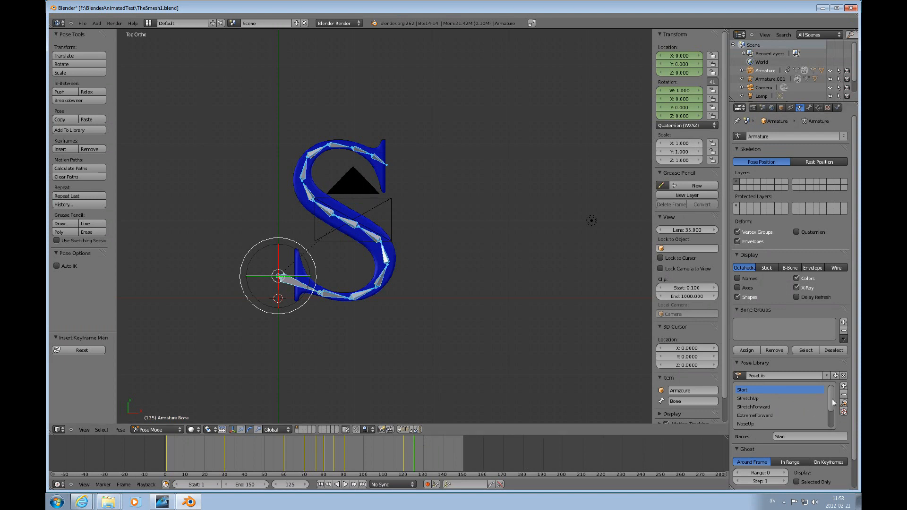
pyautogui.scroll(-3, 830, 401)
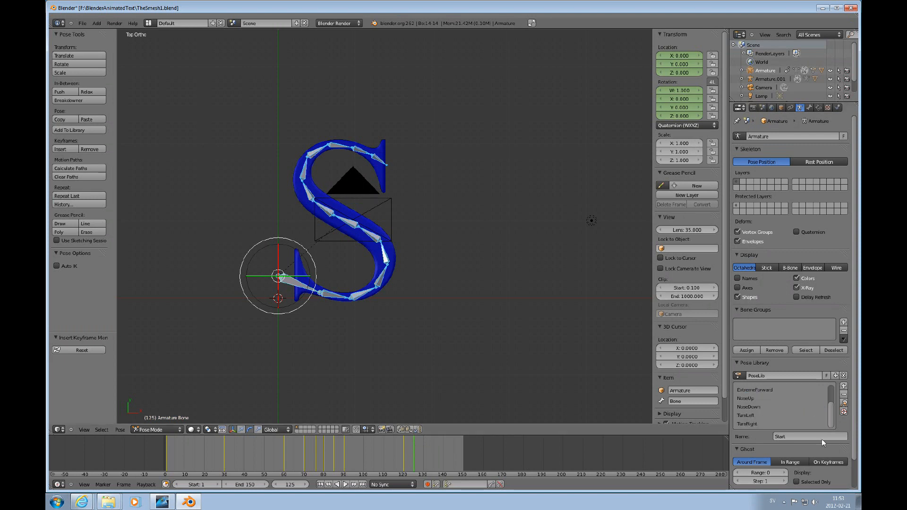
pyautogui.click(746, 415)
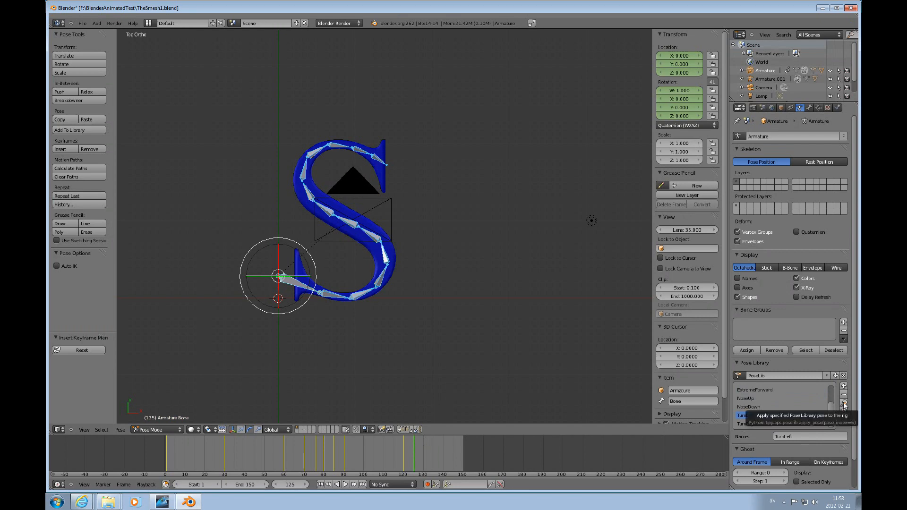
pyautogui.click(844, 403)
pyautogui.press('i')
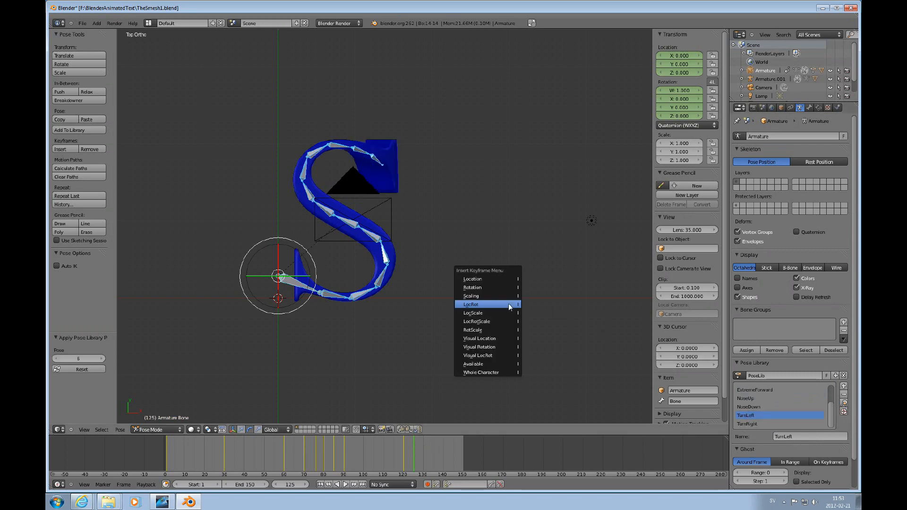
pyautogui.click(508, 303)
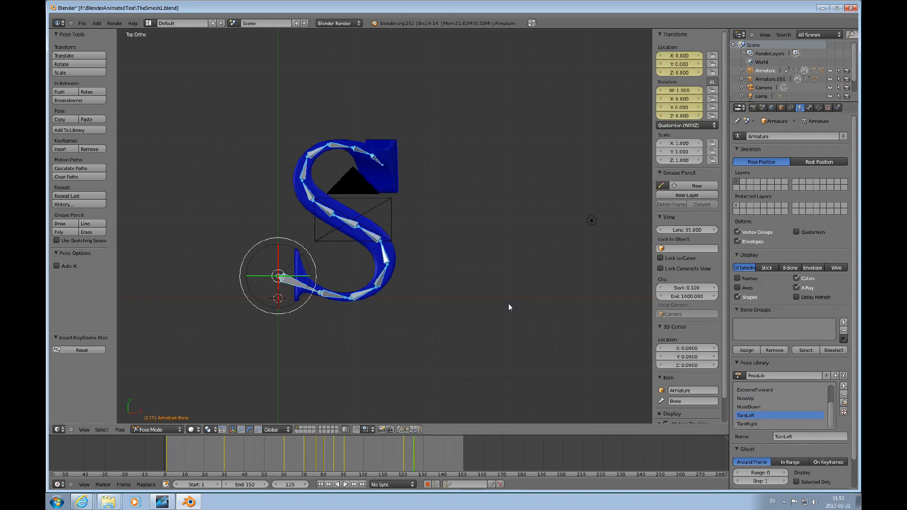
# At frame 130, apply the TurnRight pose to the blue S and insert a LocRot keyframe.
pyautogui.click(423, 461)
pyautogui.click(747, 423)
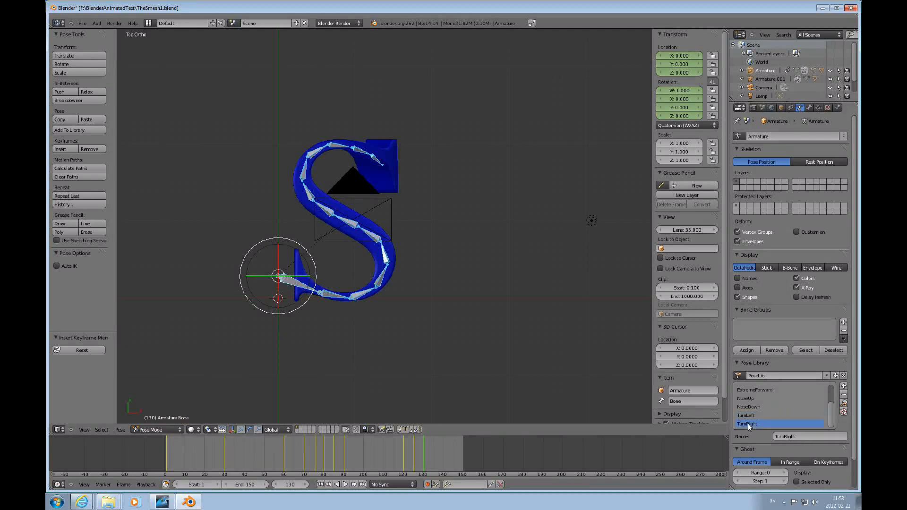
pyautogui.click(844, 405)
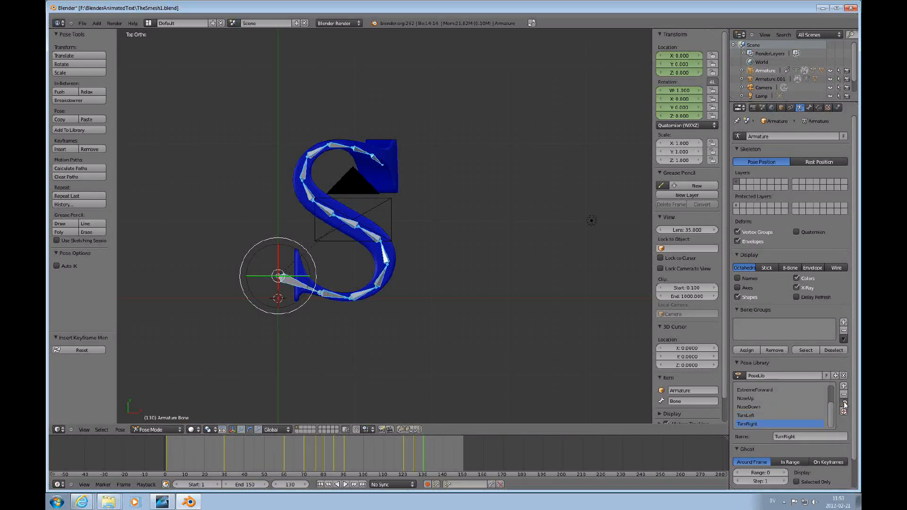
pyautogui.press('i')
pyautogui.click(428, 313)
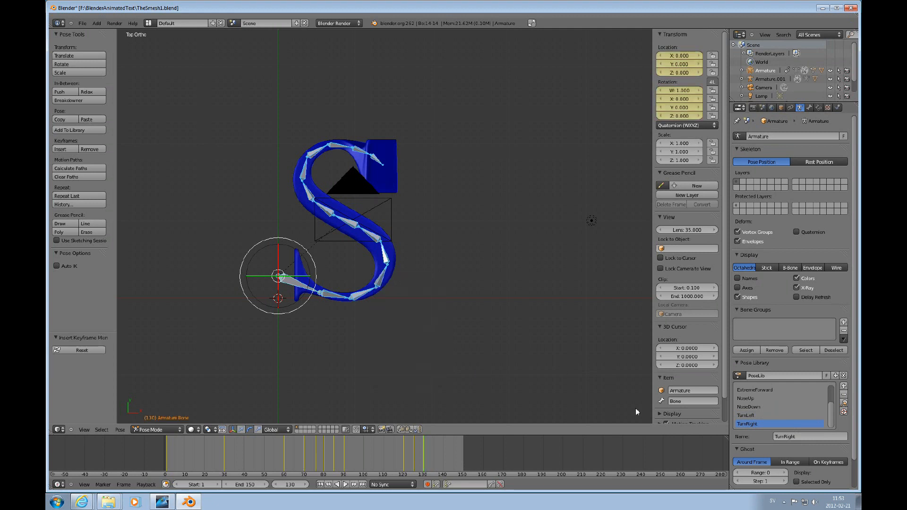
# At frame 135, apply the Start pose to the blue S and insert a LocRot keyframe.
pyautogui.click(434, 453)
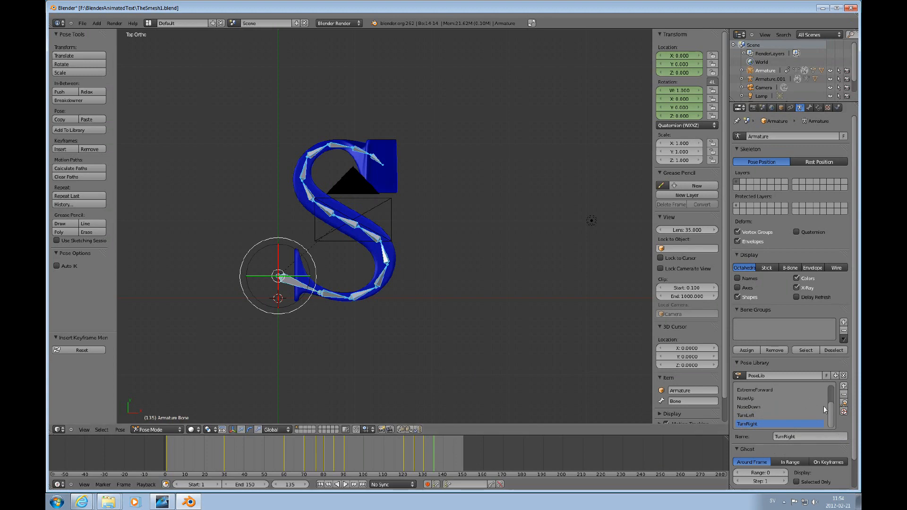
pyautogui.moveTo(831, 404); pyautogui.dragTo(736, 383)
pyautogui.click(743, 391)
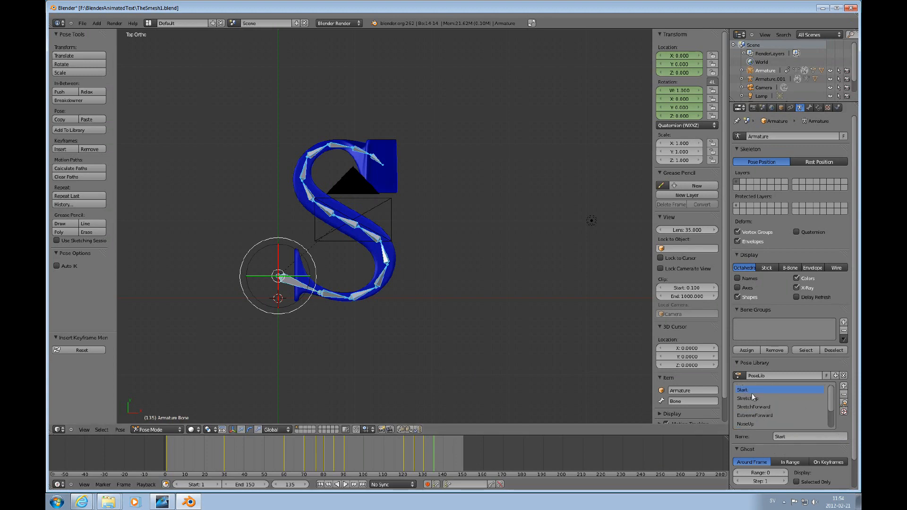
pyautogui.click(843, 404)
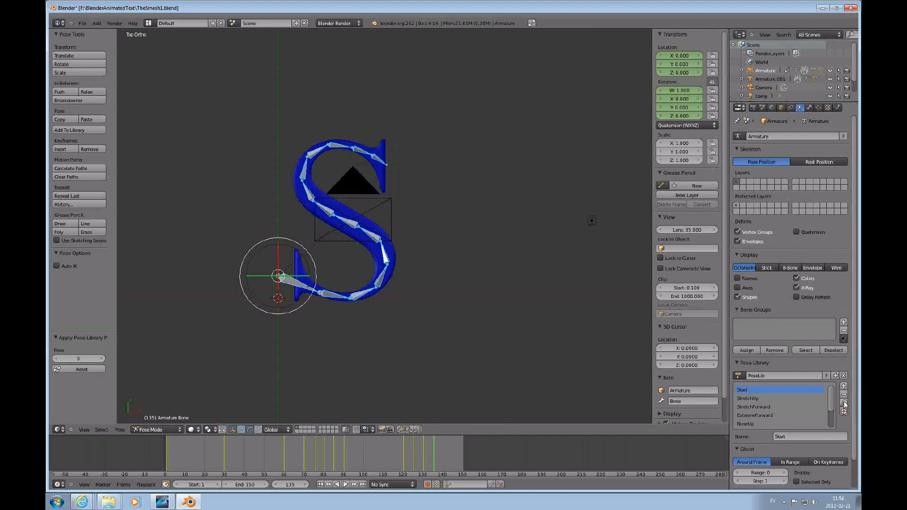
pyautogui.press('i')
pyautogui.click(404, 292)
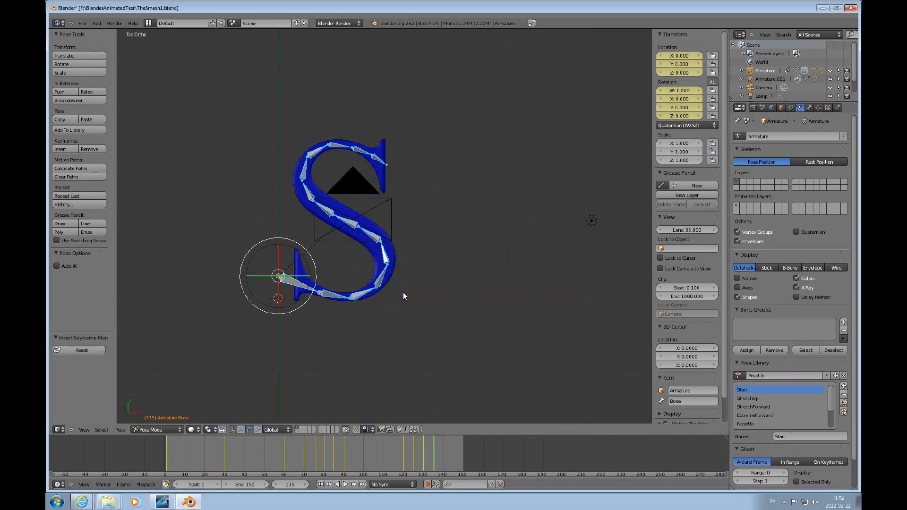
# Play the blue S animation from frame 1 to review the keyframed poses, and stop the playback.
pyautogui.click(320, 484)
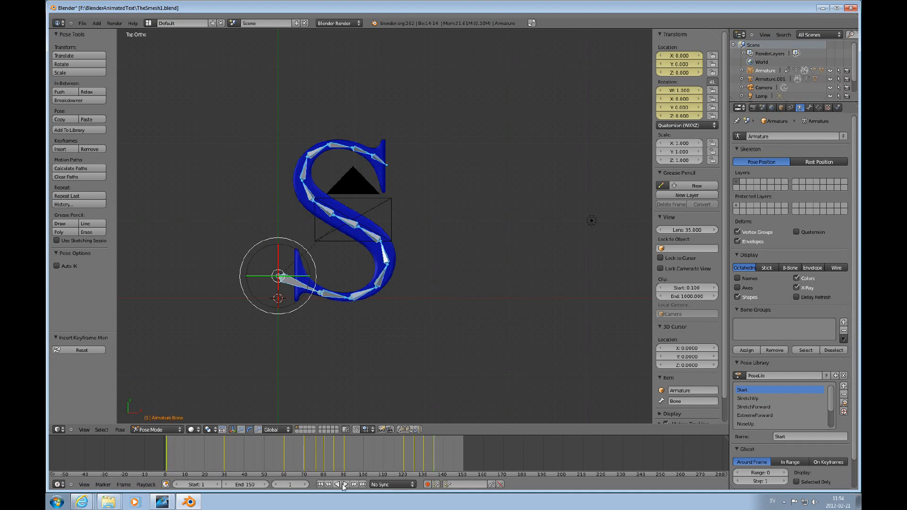
pyautogui.click(344, 484)
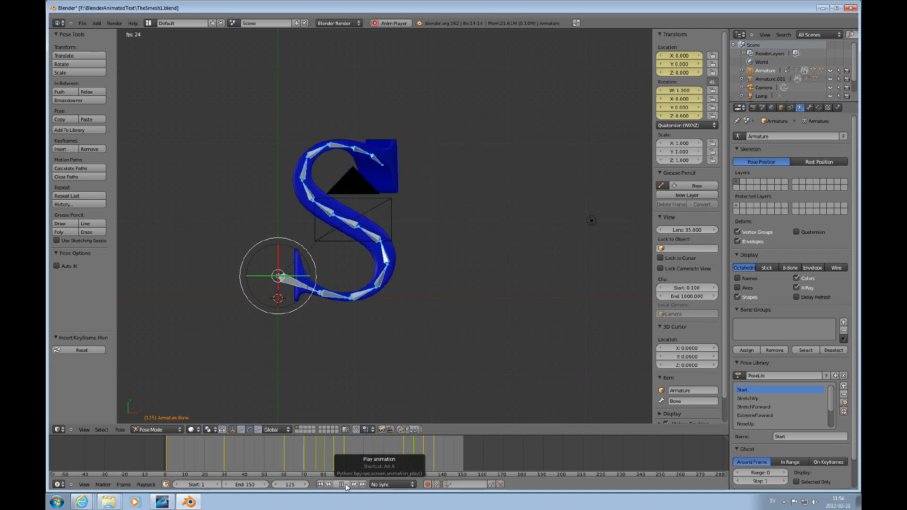
pyautogui.click(342, 485)
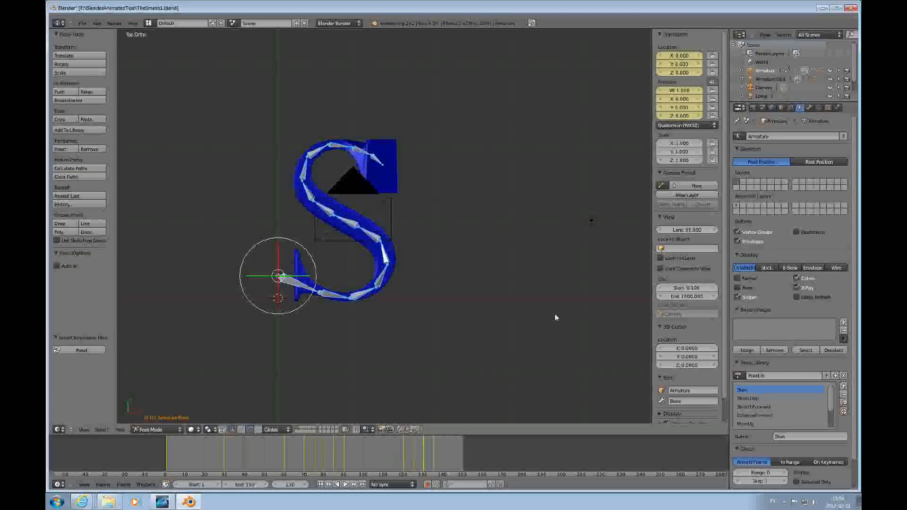
# Leave Pose Mode, open the blue S mesh in Edit Mode and examine its geometry around the armature from an angled view.
pyautogui.scroll(-6, 489, 302)
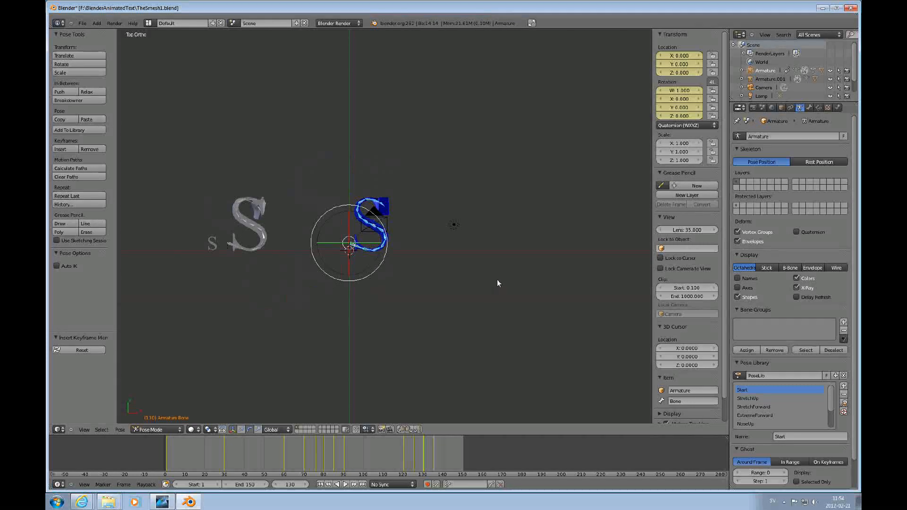
pyautogui.keyDown('ctrl'); pyautogui.scroll(3, 496, 279); pyautogui.keyUp('ctrl')
pyautogui.keyDown('ctrl'); pyautogui.scroll(-8, 498, 274); pyautogui.keyUp('ctrl')
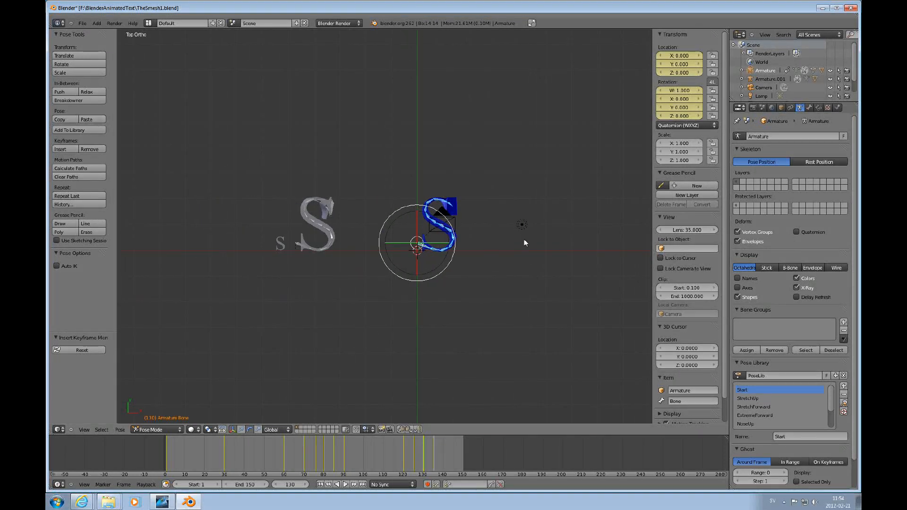
pyautogui.scroll(5, 524, 239)
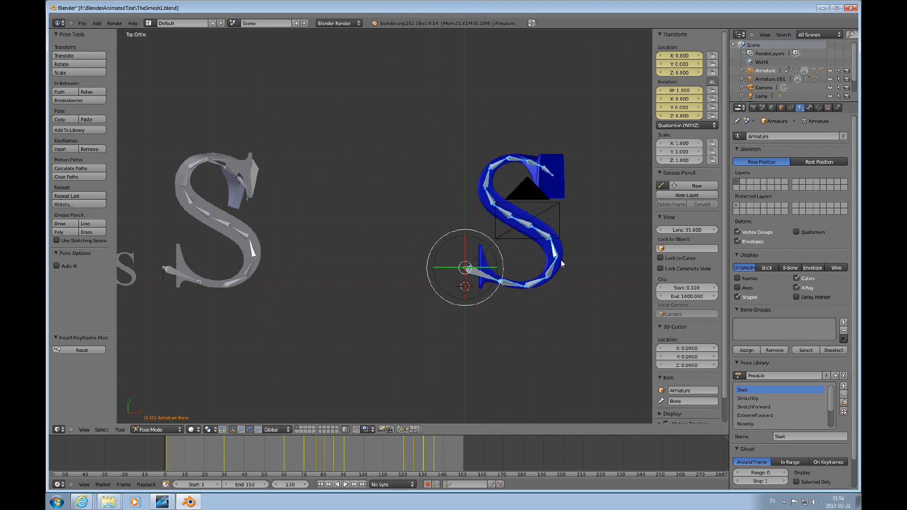
pyautogui.scroll(5, 562, 258)
pyautogui.keyDown('ctrl'); pyautogui.scroll(-5, 564, 254); pyautogui.keyUp('ctrl')
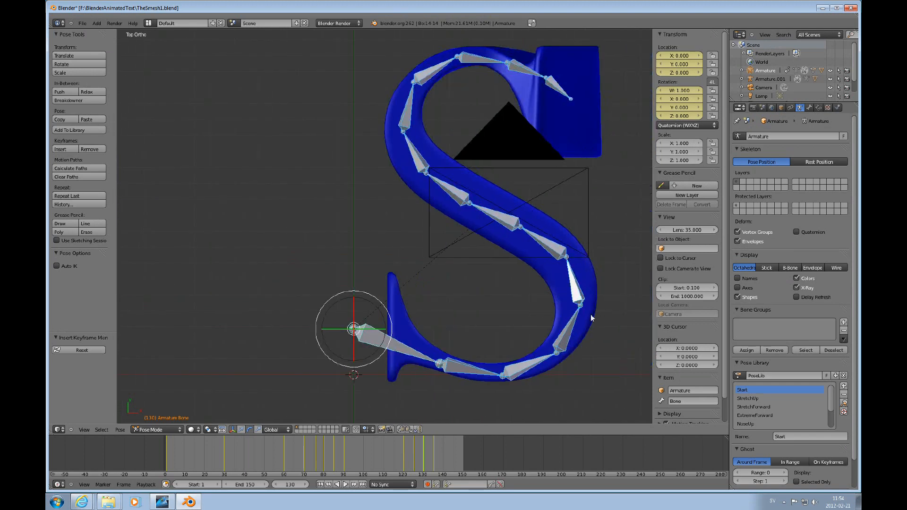
pyautogui.press('Tab')
pyautogui.press('Tab')
pyautogui.rightClick(589, 269)
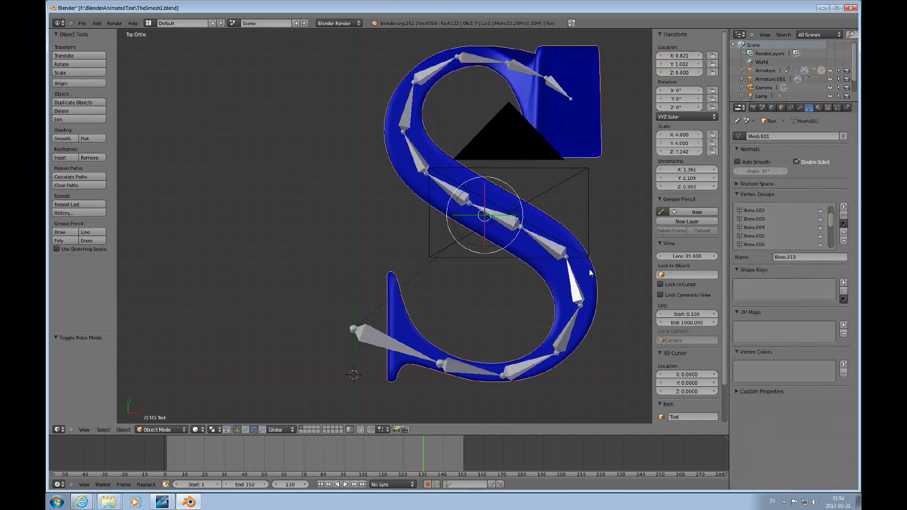
pyautogui.press('Tab')
pyautogui.scroll(5, 592, 286)
pyautogui.scroll(-5, 592, 286)
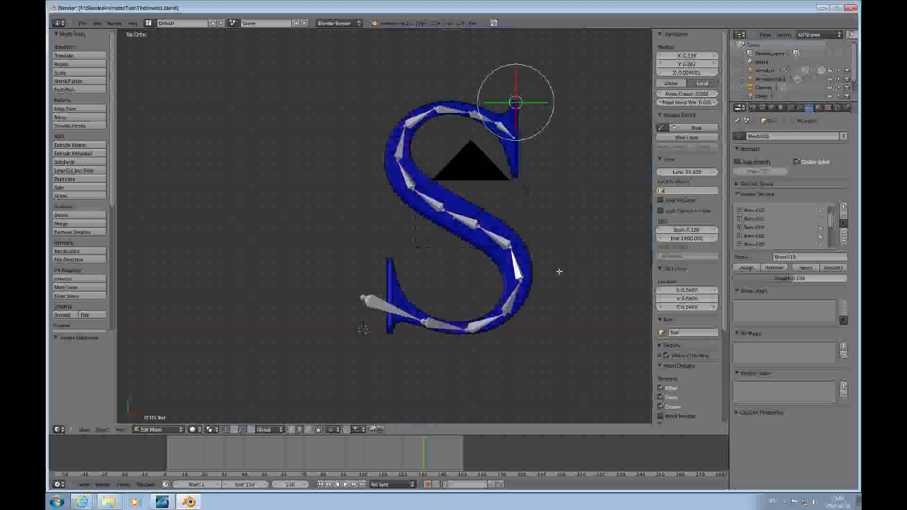
pyautogui.moveTo(559, 269)
pyautogui.mouseDown(button='middle')
pyautogui.moveTo(486, 303)
pyautogui.moveTo(442, 273)
pyautogui.moveTo(417, 279)
pyautogui.moveTo(532, 237)
pyautogui.moveTo(560, 272)
pyautogui.mouseUp(button='middle')
pyautogui.scroll(2, 547, 285)
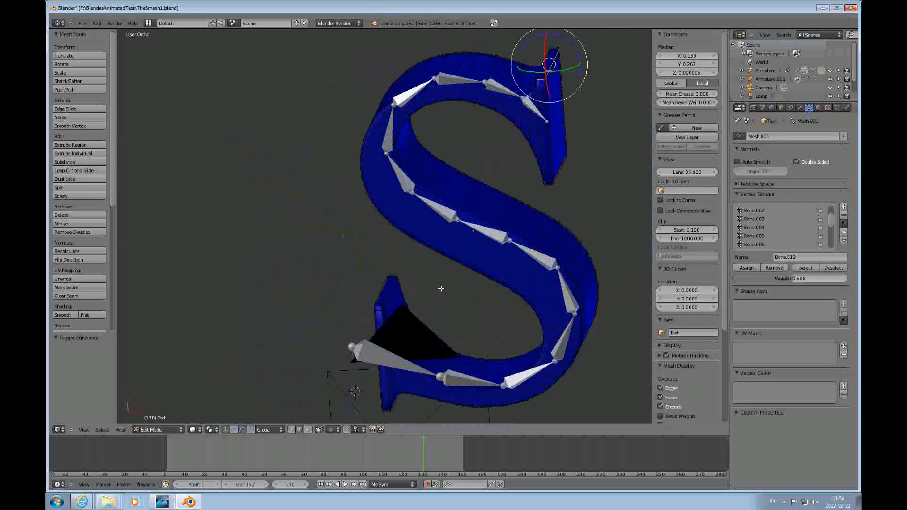
pyautogui.scroll(-5, 413, 282)
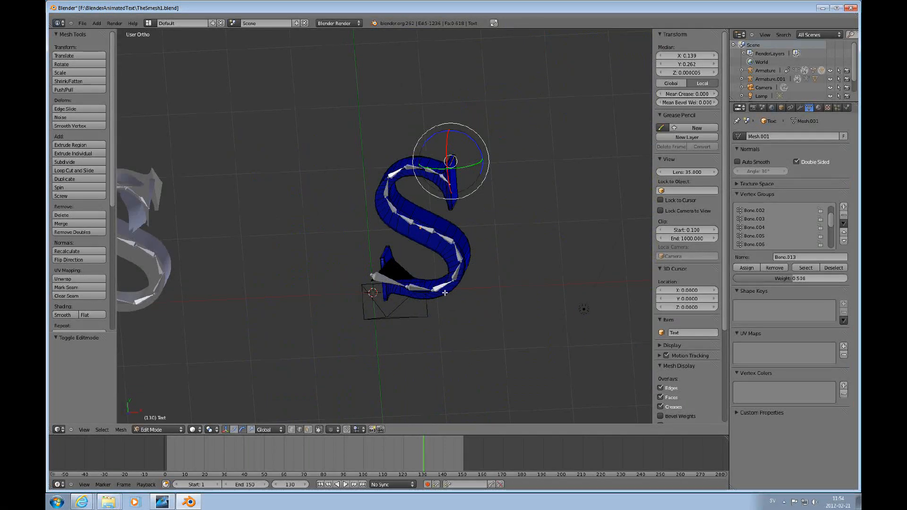
# Examine the blue S mesh and its bone chain close up from an angle, and compare it with the grey S letters from the top view.
pyautogui.moveTo(414, 302); pyautogui.dragTo(457, 255, button='middle')
pyautogui.scroll(4, 458, 259)
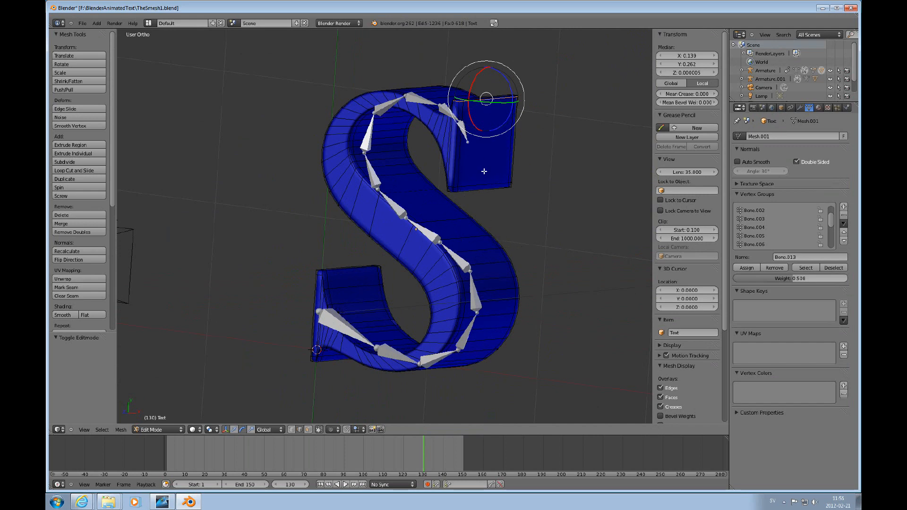
pyautogui.scroll(-5, 486, 176)
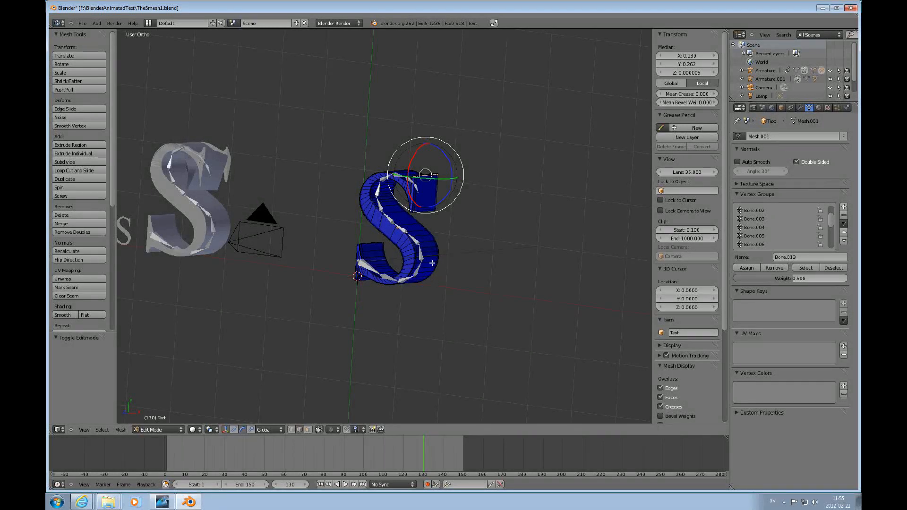
pyautogui.press('KP_1')
pyautogui.press('KP_7')
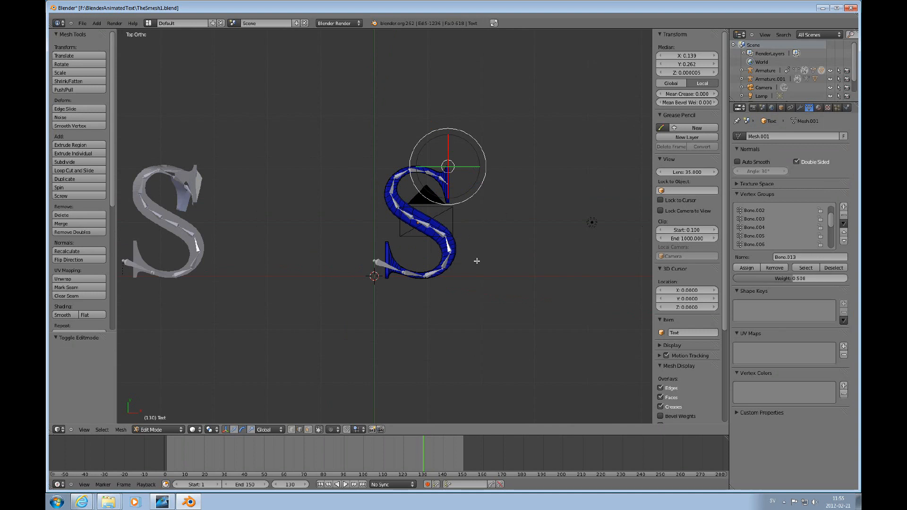
pyautogui.scroll(-4, 477, 260)
pyautogui.keyDown('ctrl'); pyautogui.scroll(4, 478, 259); pyautogui.keyUp('ctrl')
pyautogui.keyDown('ctrl'); pyautogui.scroll(-7, 481, 260); pyautogui.keyUp('ctrl')
pyautogui.scroll(5, 520, 254)
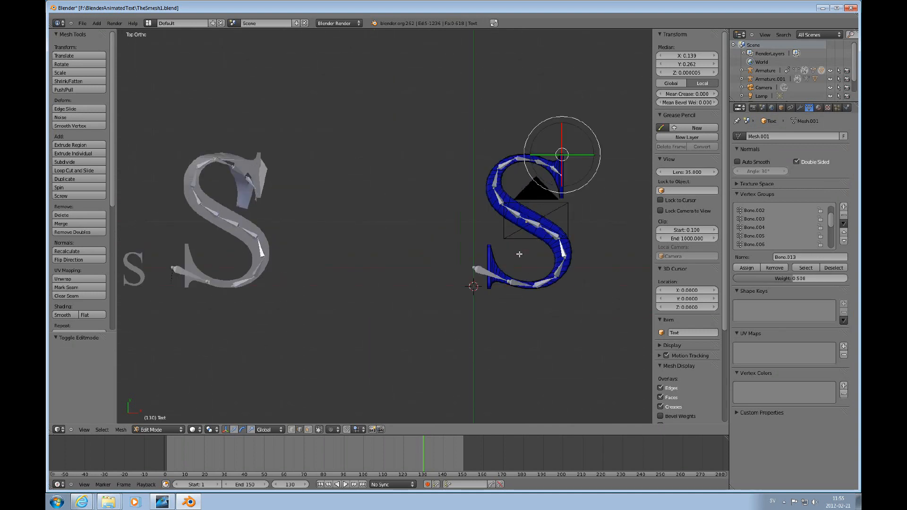
pyautogui.keyDown('ctrl'); pyautogui.scroll(4, 519, 254); pyautogui.keyUp('ctrl')
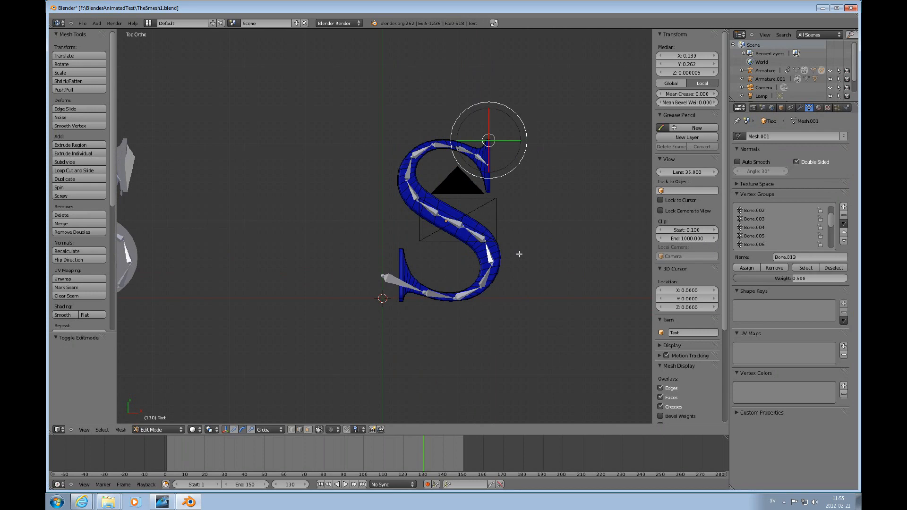
pyautogui.scroll(-3, 519, 254)
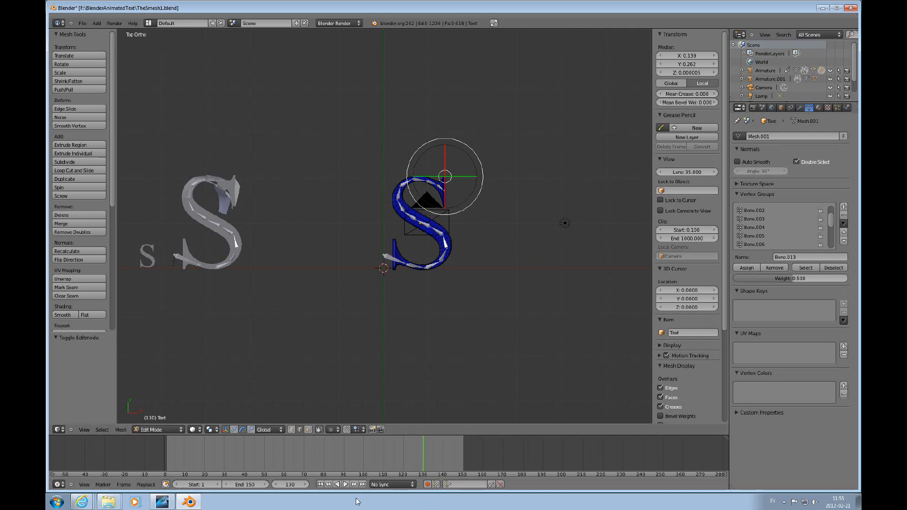
pyautogui.click(168, 500)
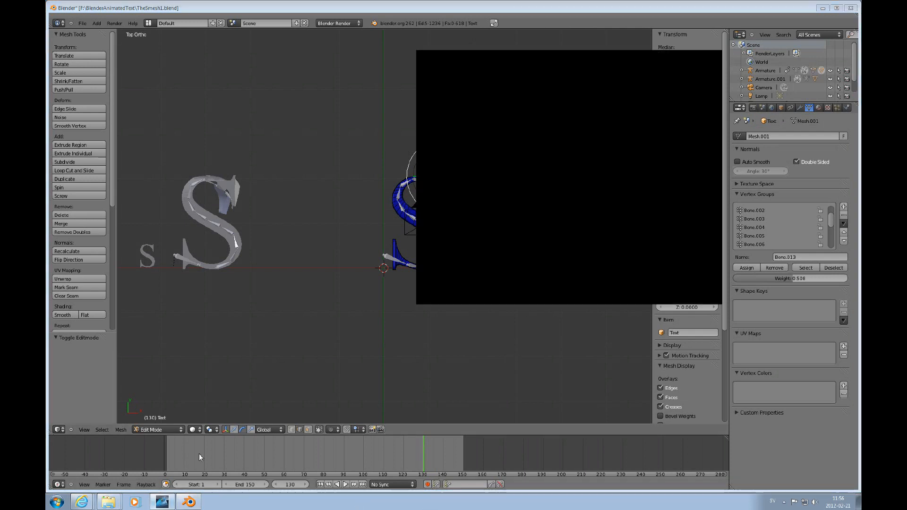